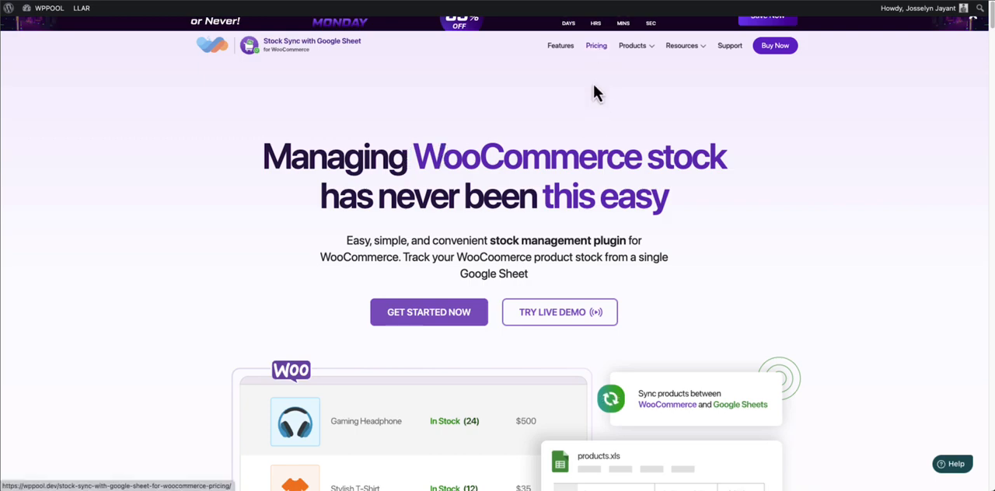
Look through the product feature sections on the Stock Sync with Google Sheet page, from variable product sync to custom fields
scroll(593, 93, down, 15)
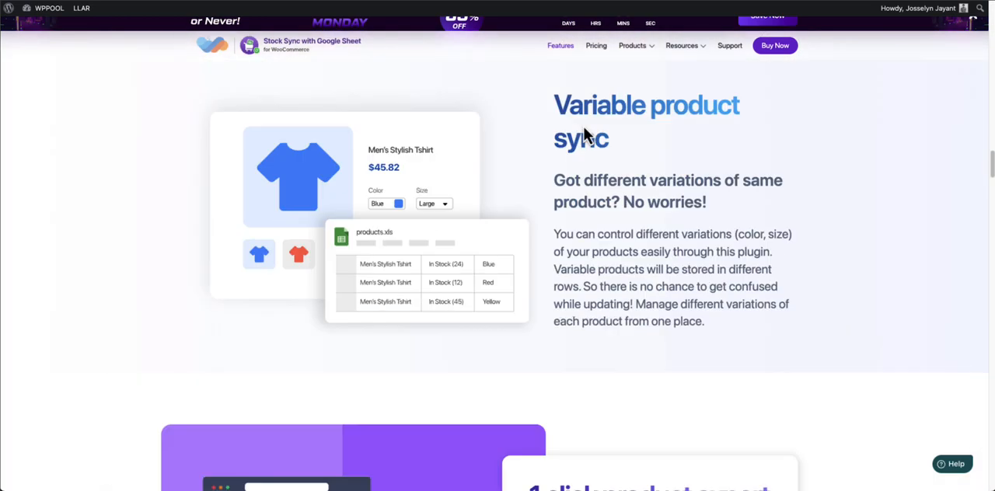
scroll(586, 136, down, 20)
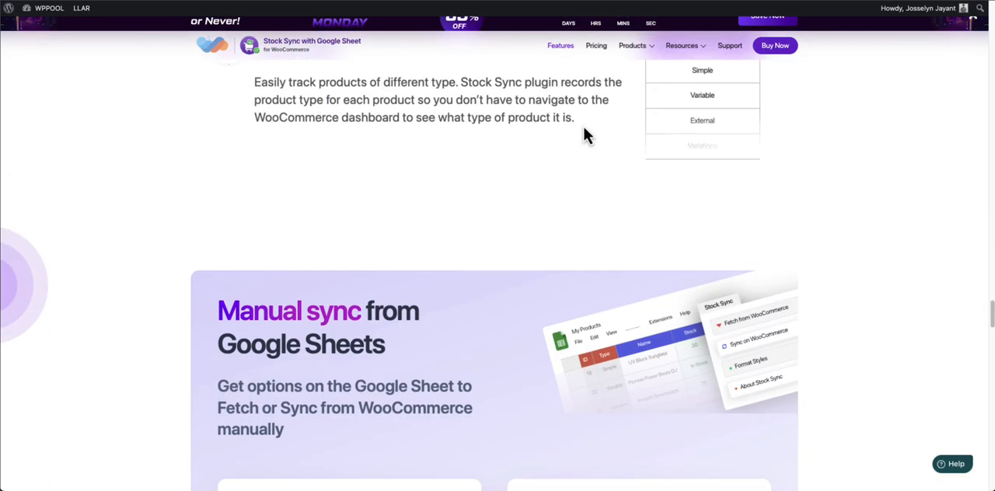
scroll(586, 136, down, 12)
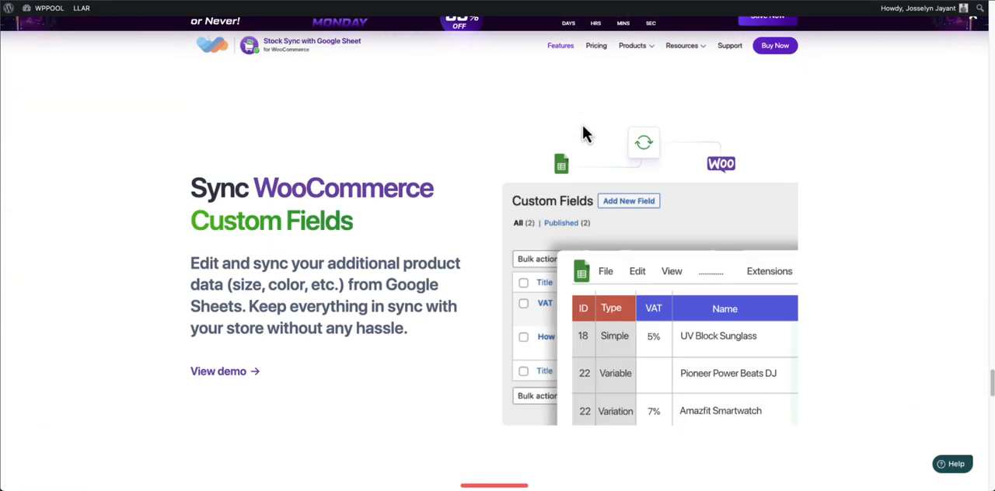
scroll(586, 135, down, 15)
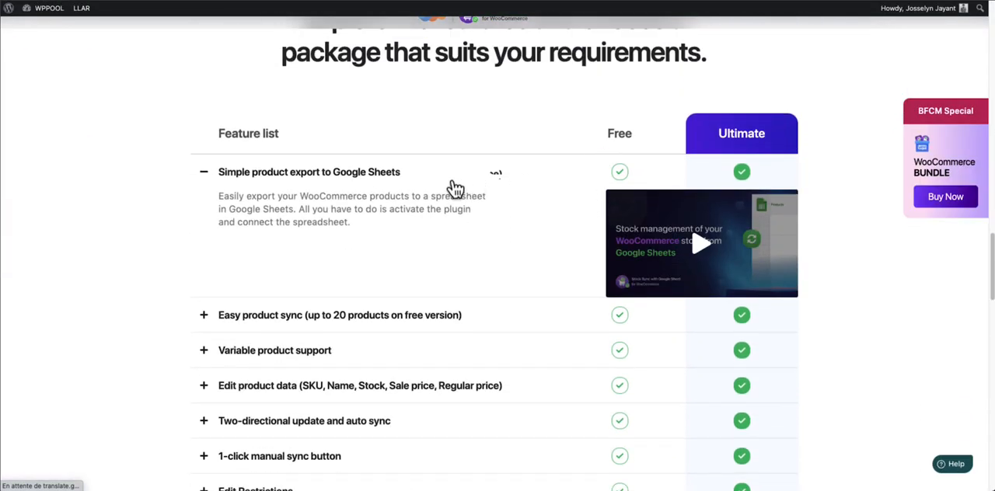
Examine the Free and Ultimate feature comparison, reading the details on short descriptions, SKU sync and display attributes
click(453, 186)
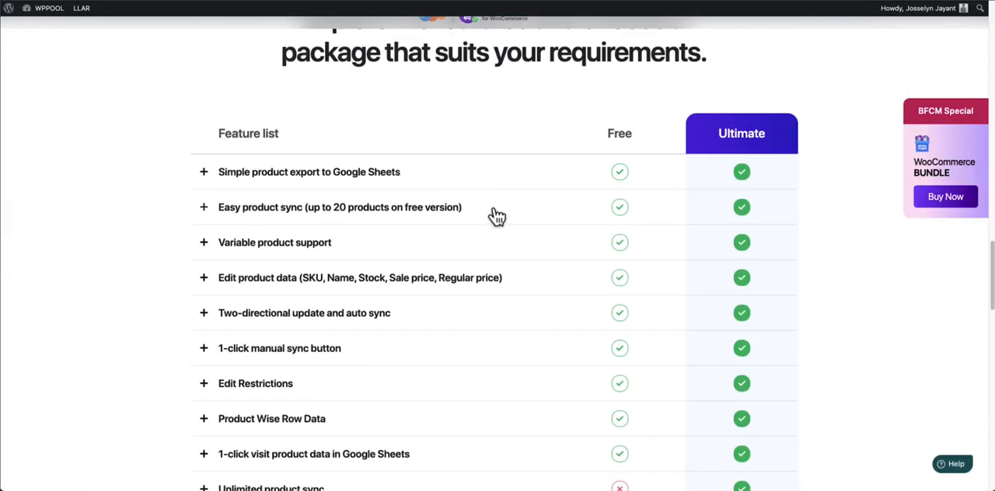
scroll(497, 216, down, 4)
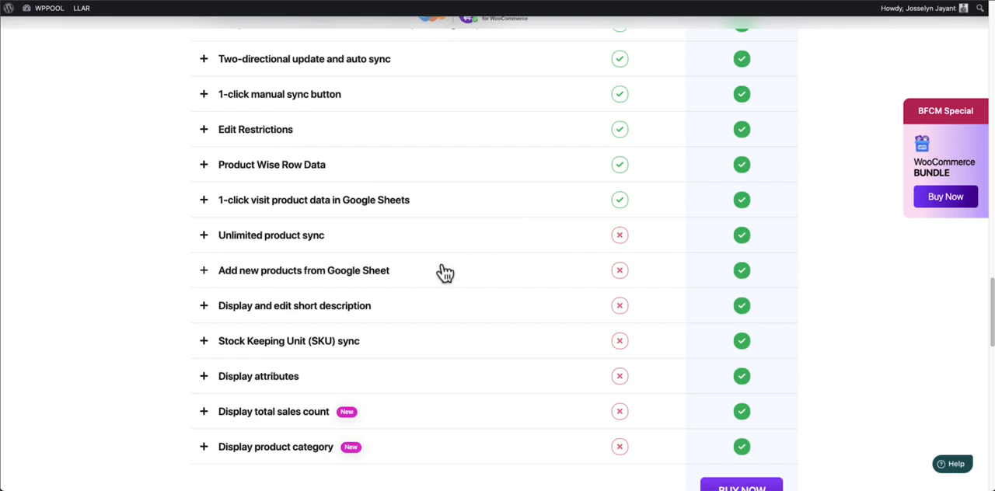
click(328, 321)
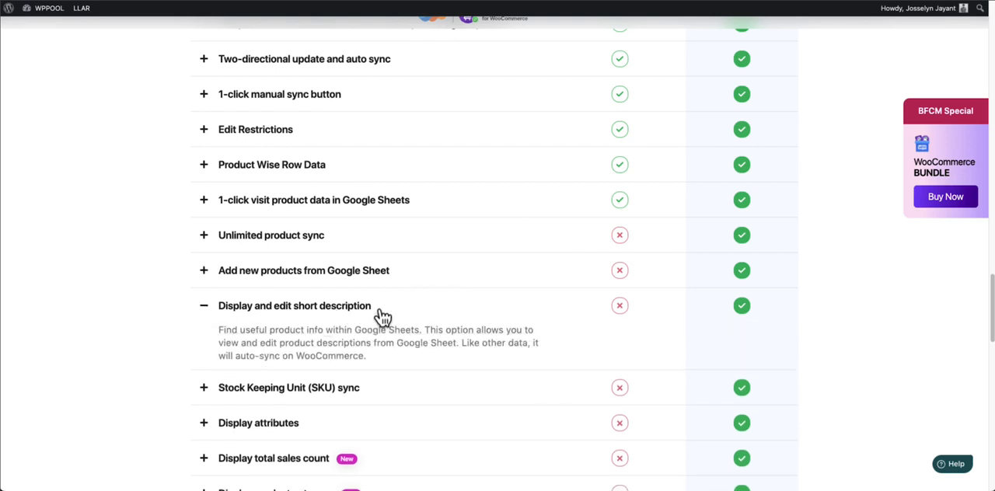
click(383, 314)
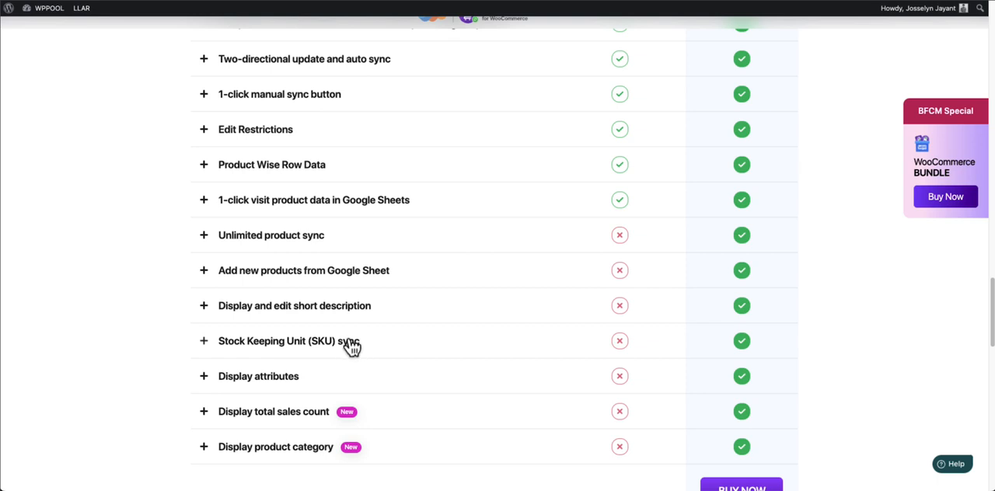
click(351, 346)
click(342, 348)
click(319, 380)
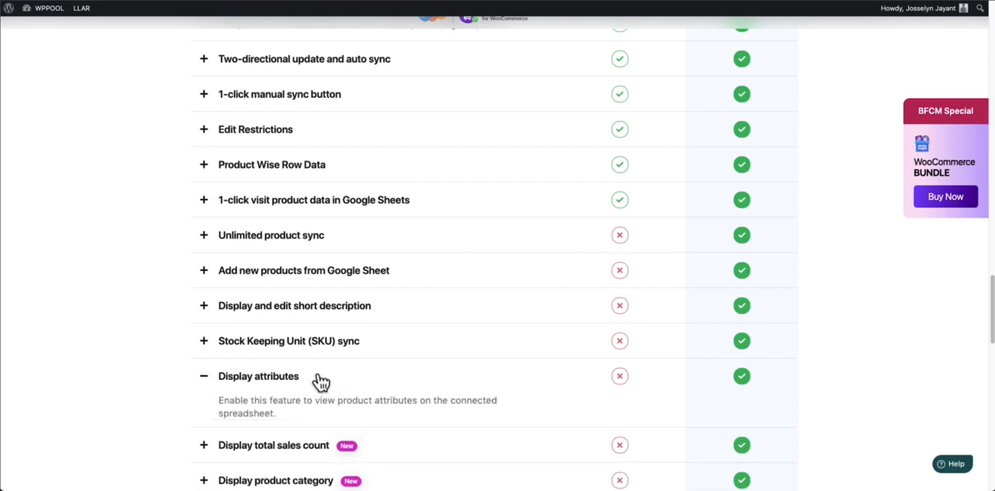
click(319, 380)
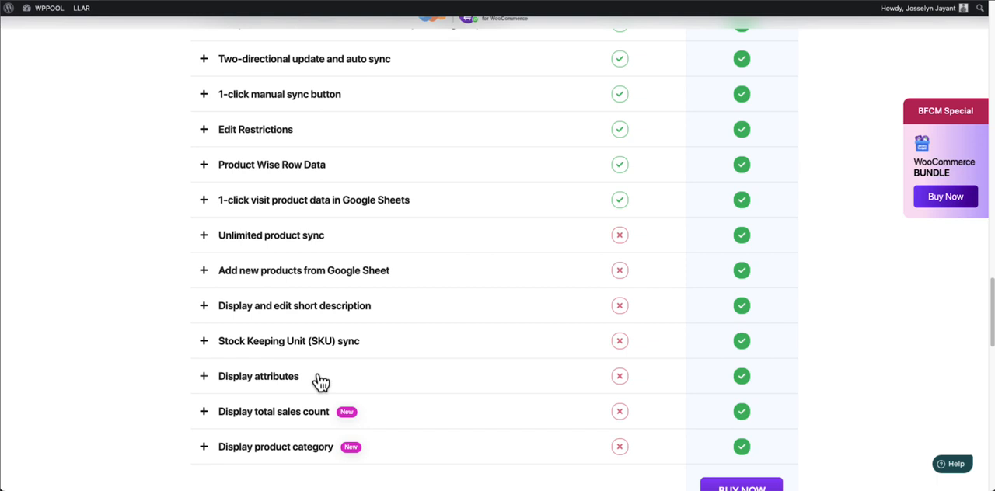
Read the details of the total sales count and product category features in the comparison table
scroll(349, 413, down, 1)
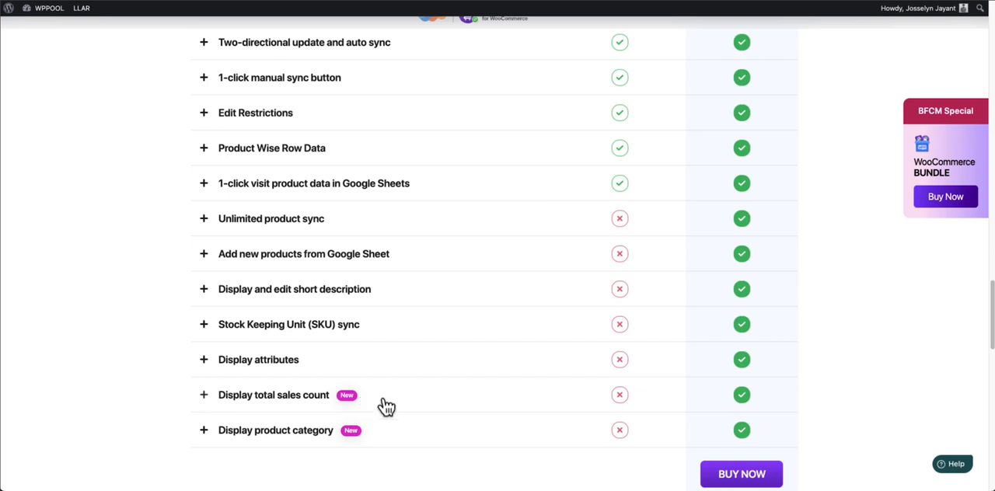
click(389, 401)
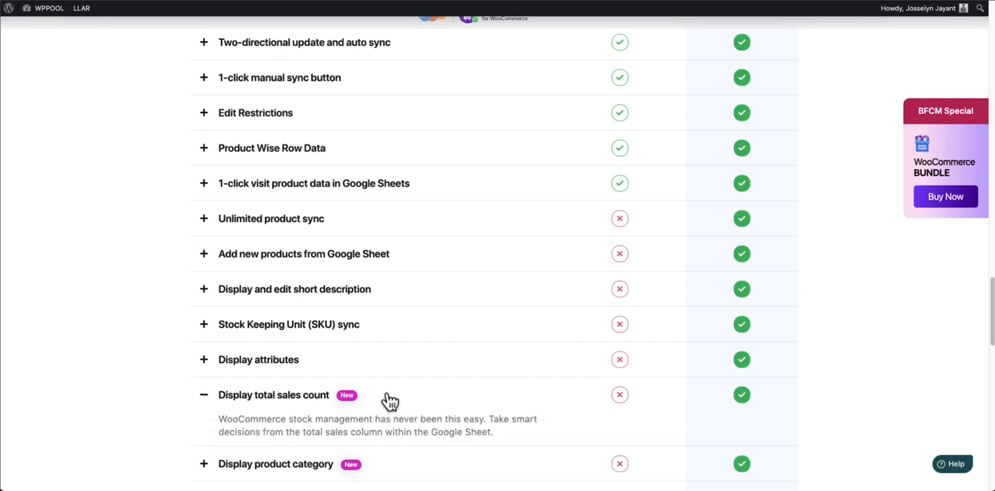
click(389, 401)
click(372, 432)
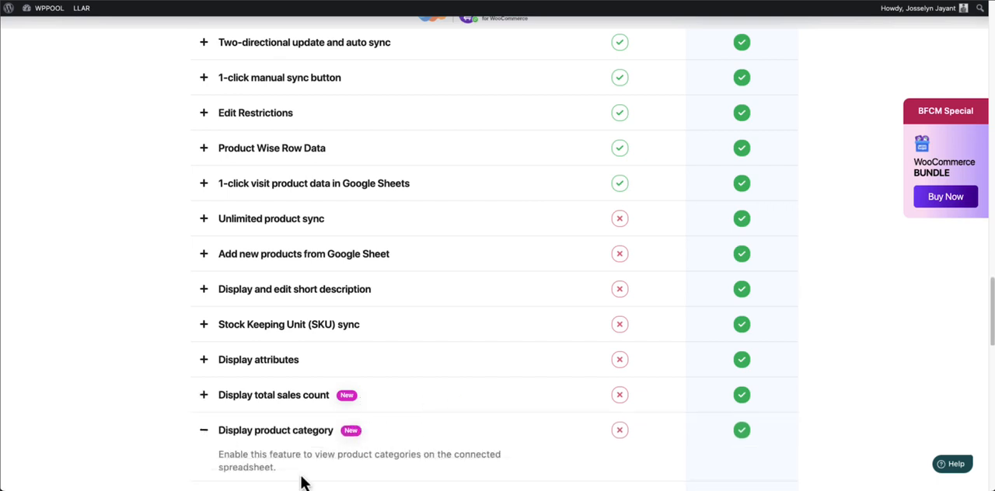
click(412, 433)
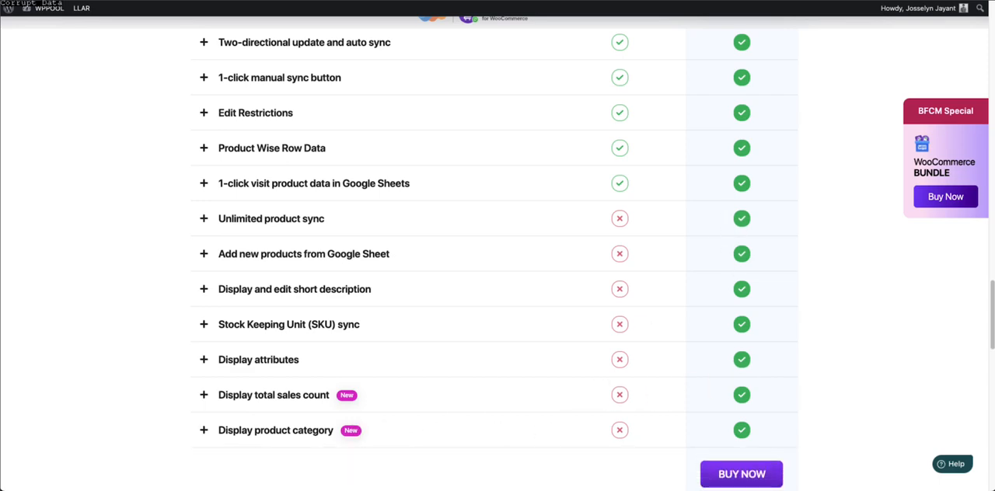
Go back to the Ultimate plan and show its yearly pricing for 3 sites
scroll(645, 381, up, 3)
scroll(649, 377, down, 5)
scroll(655, 365, up, 4)
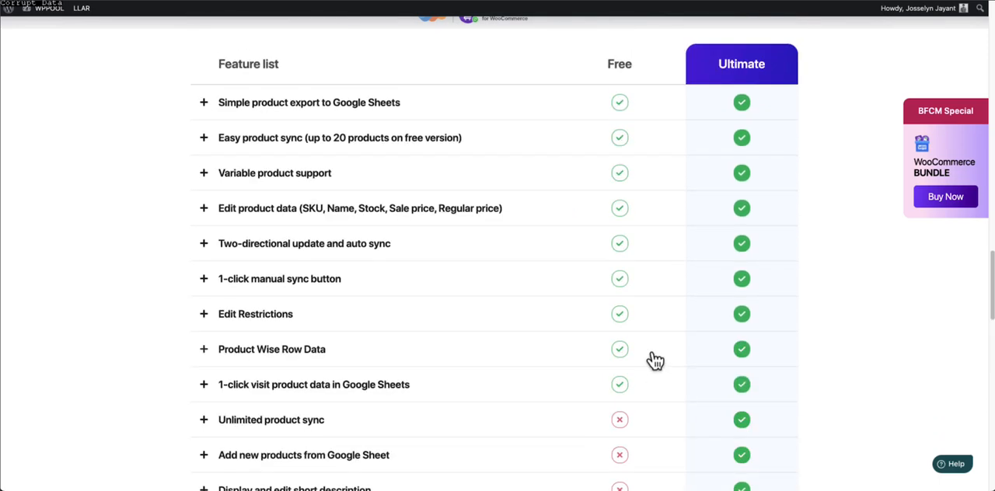
scroll(655, 360, up, 3)
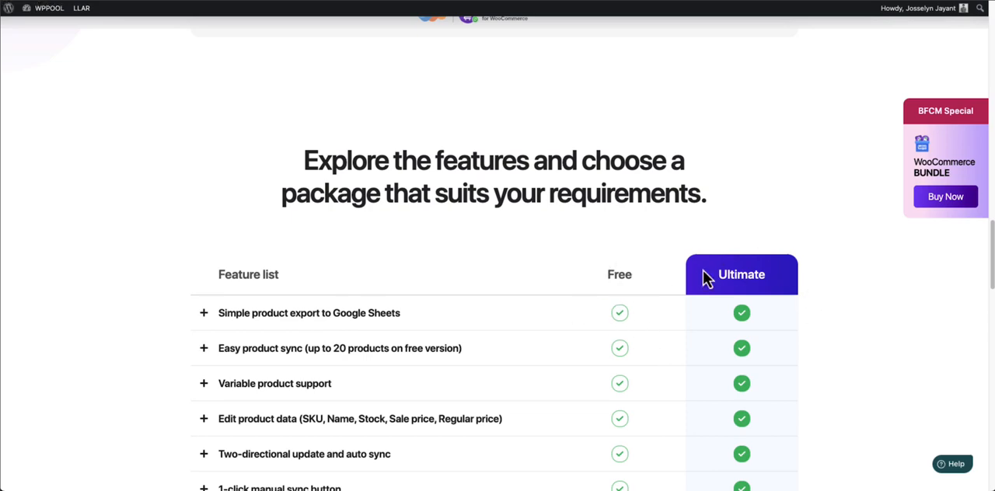
scroll(674, 278, up, 5)
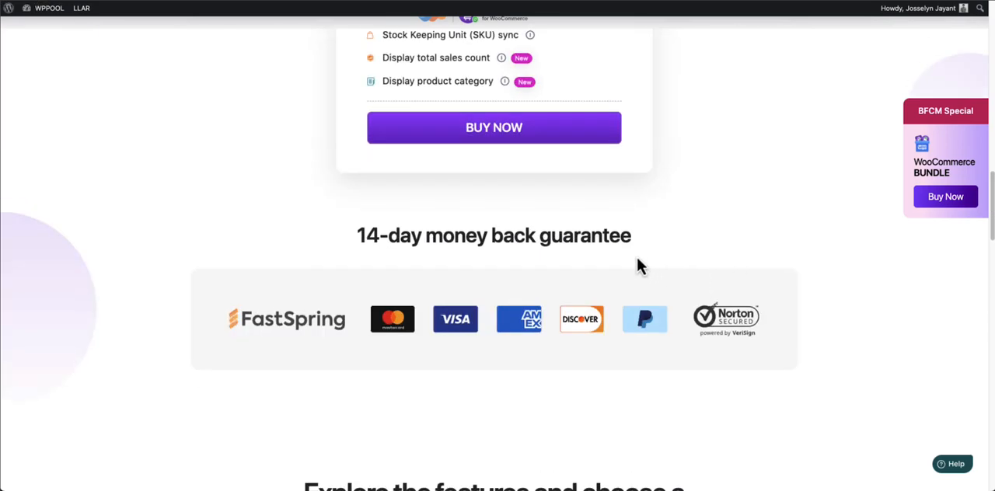
scroll(636, 265, up, 10)
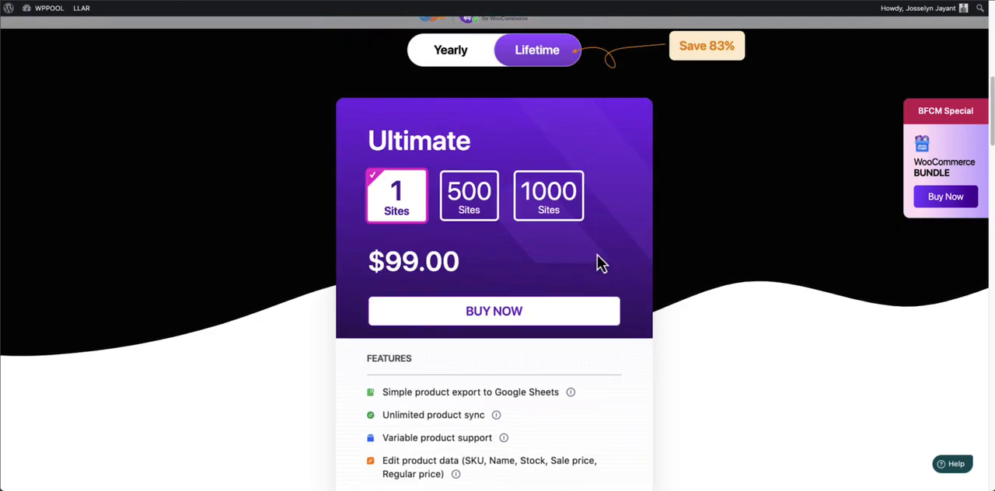
click(464, 58)
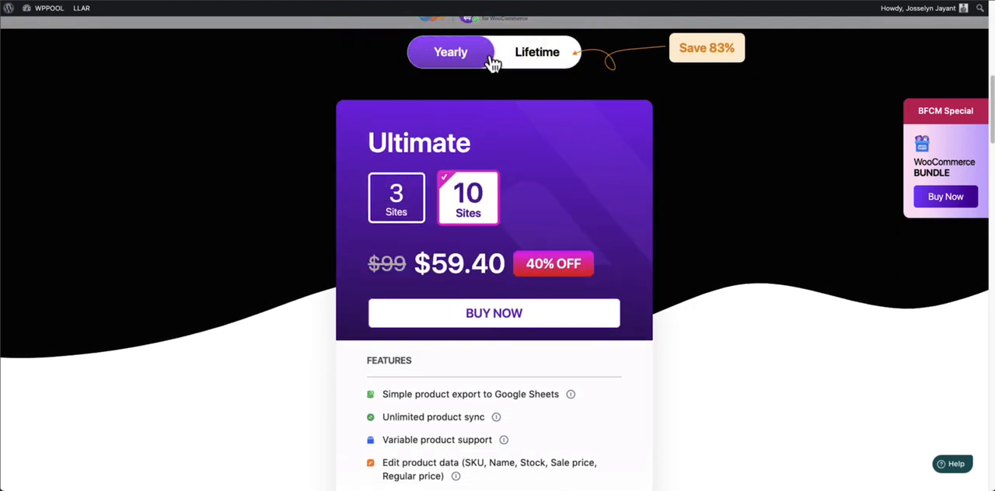
click(402, 206)
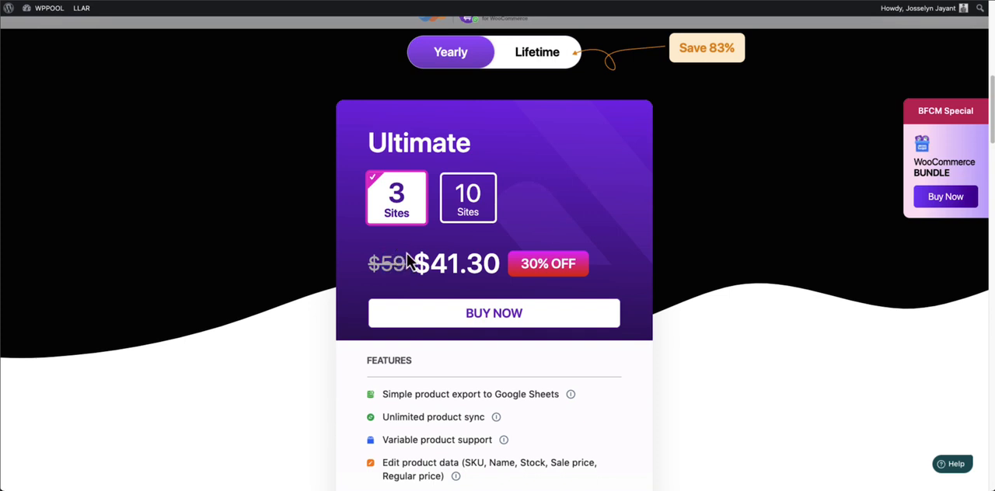
Switch the Ultimate plan to Lifetime billing and examine the price for 1 site
click(533, 56)
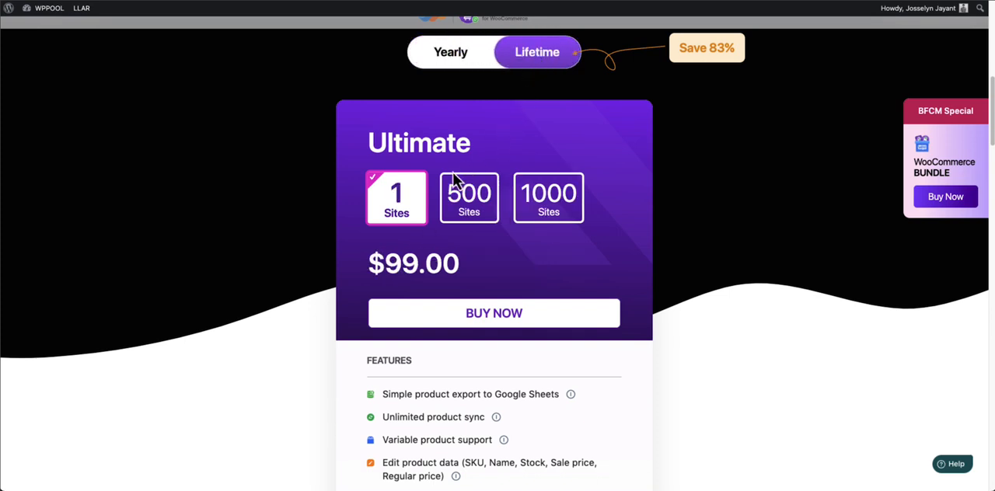
triple_click(414, 257)
click(441, 257)
scroll(447, 270, down, 1)
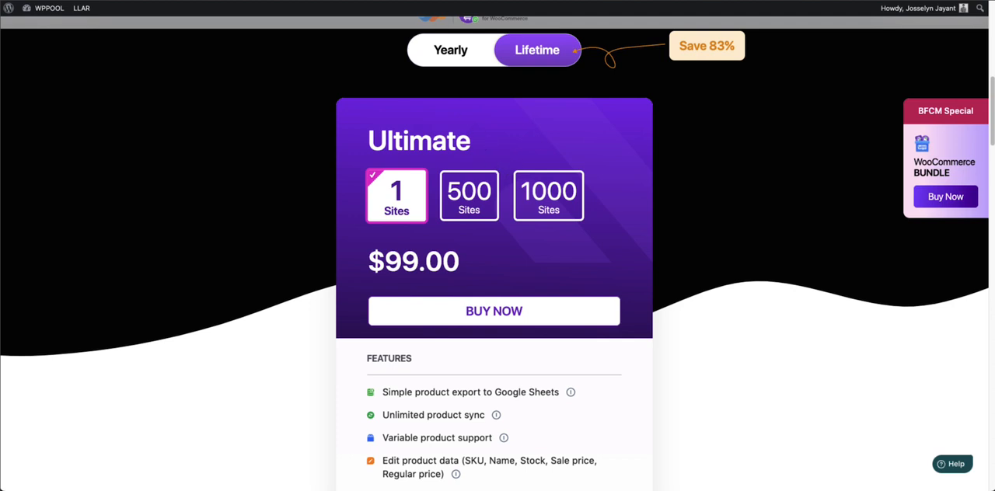
scroll(498, 160, up, 5)
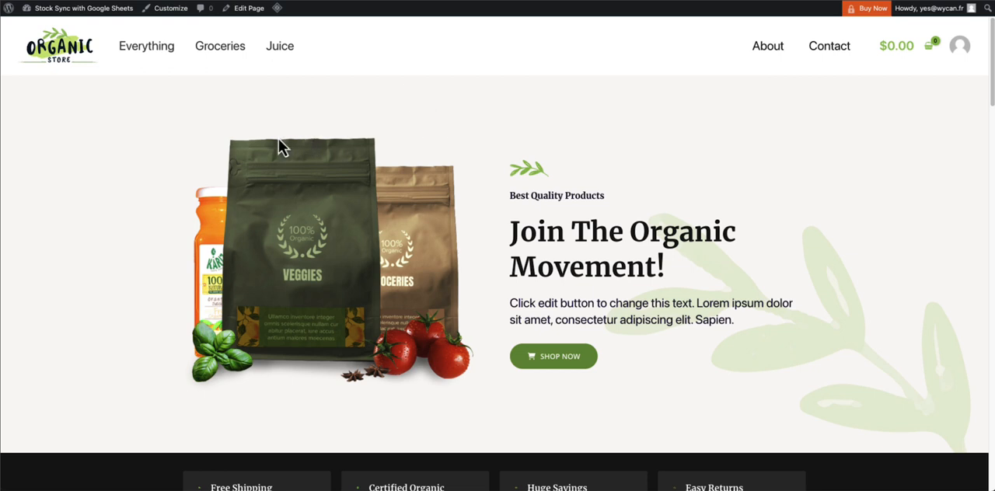
Go from the demo store to its WordPress dashboard and start the Stock Sync with Google Sheet setup
click(74, 17)
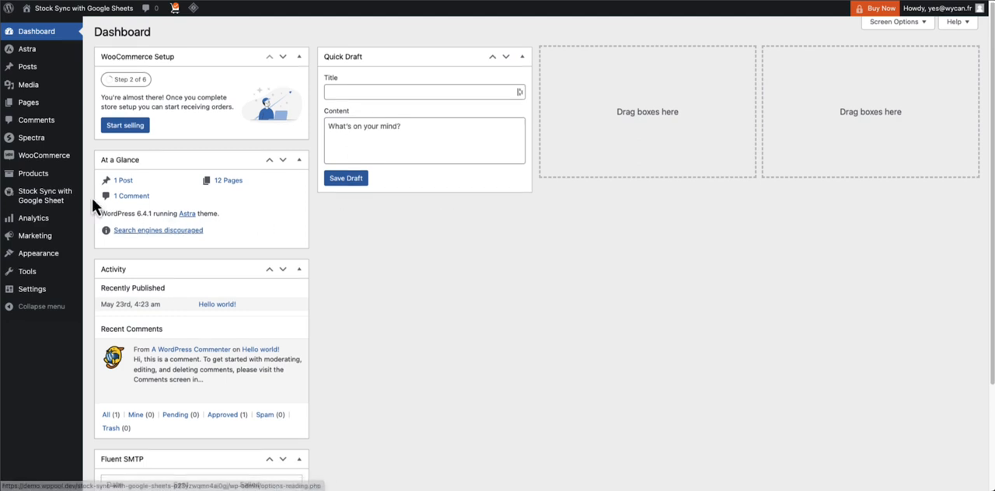
click(62, 199)
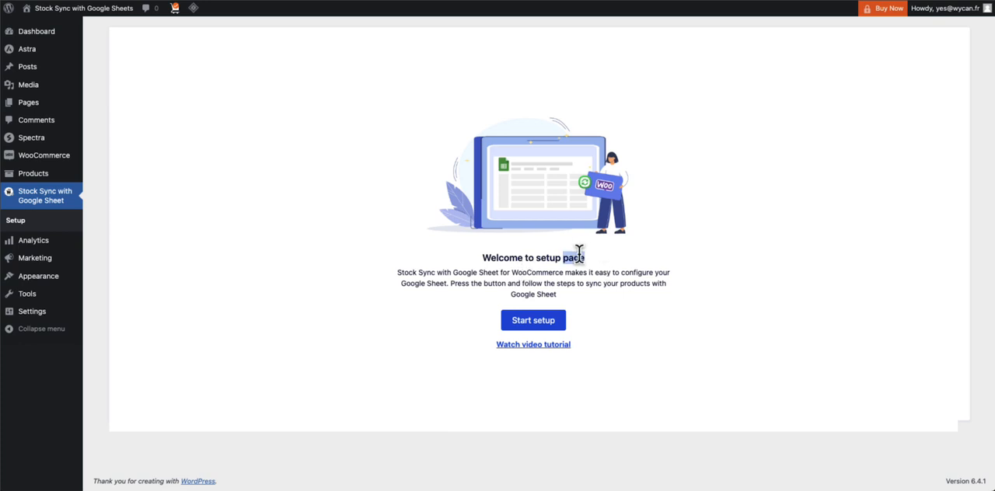
click(533, 320)
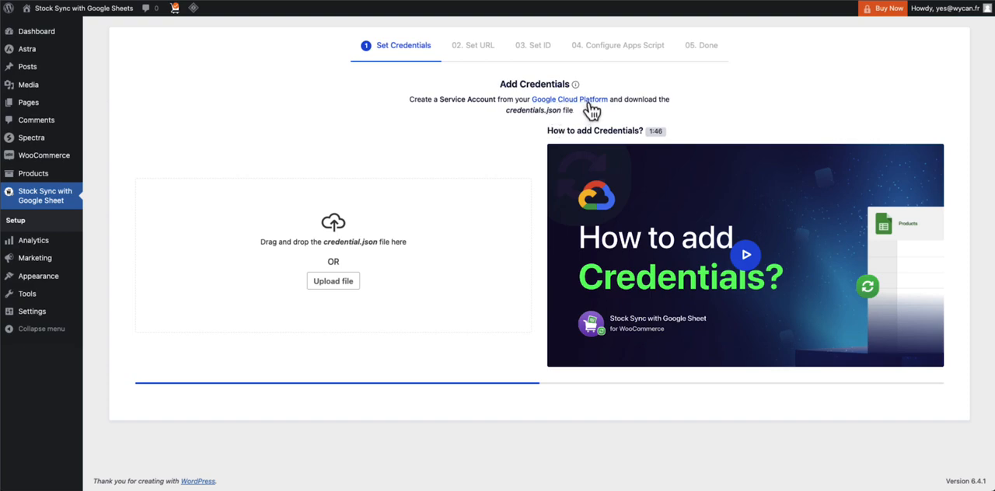
Open the linked Google Cloud Platform credentials page and switch to the Google account used for the demo
click(590, 102)
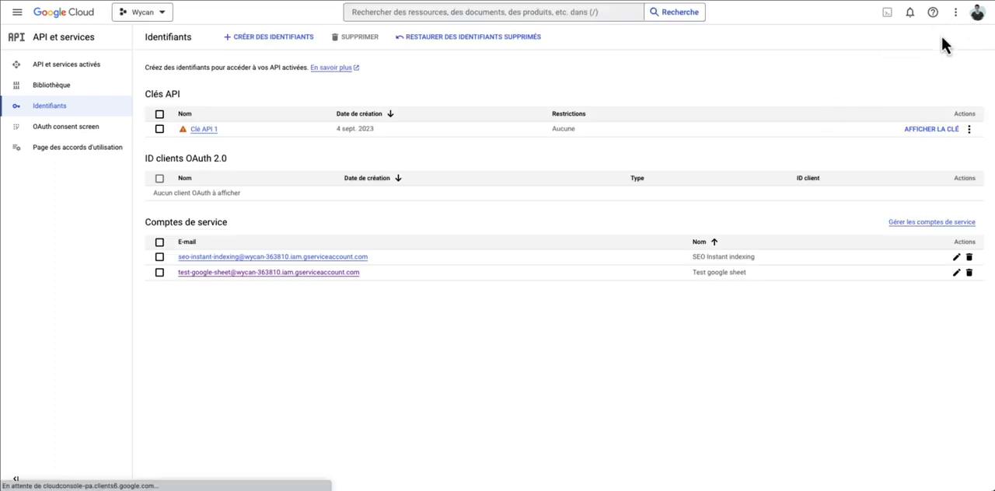
click(977, 13)
click(890, 145)
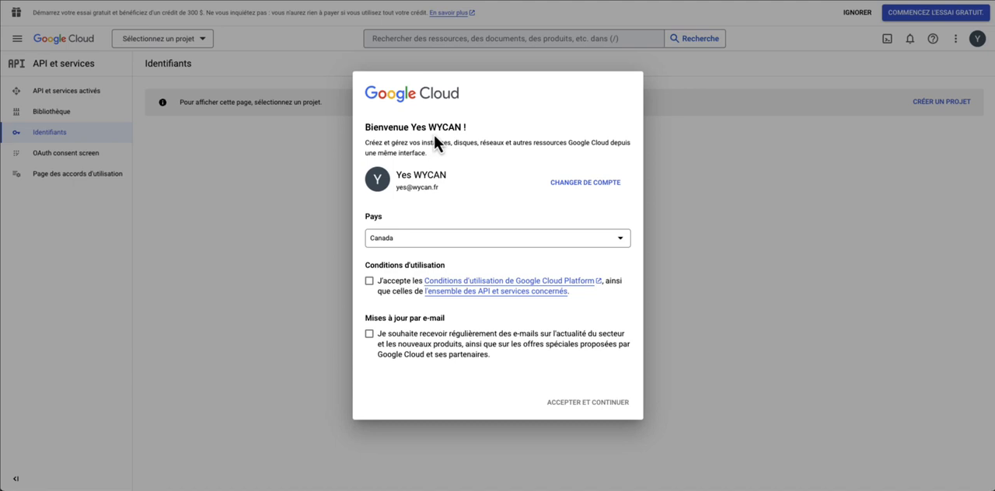
Set the country to France, accept the Google Cloud terms of service and continue without e-mail updates
click(446, 244)
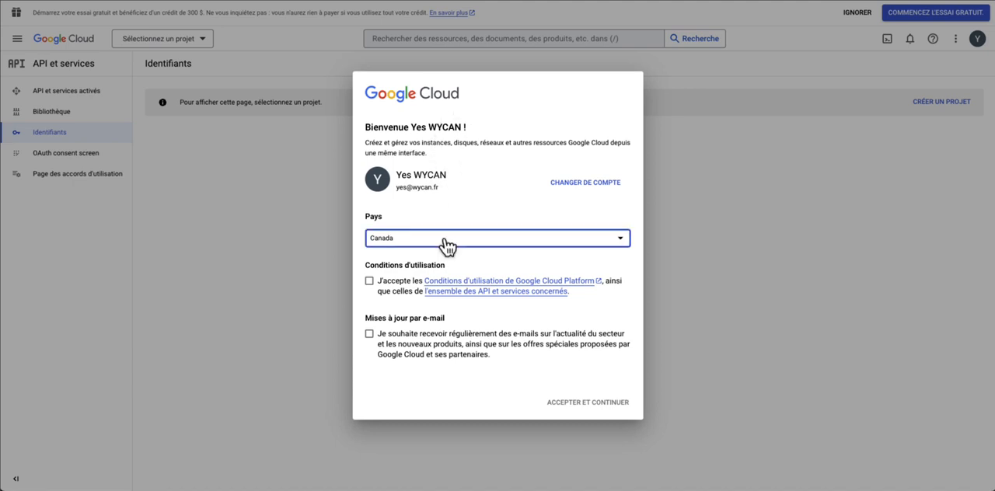
text(fr)
key(Return)
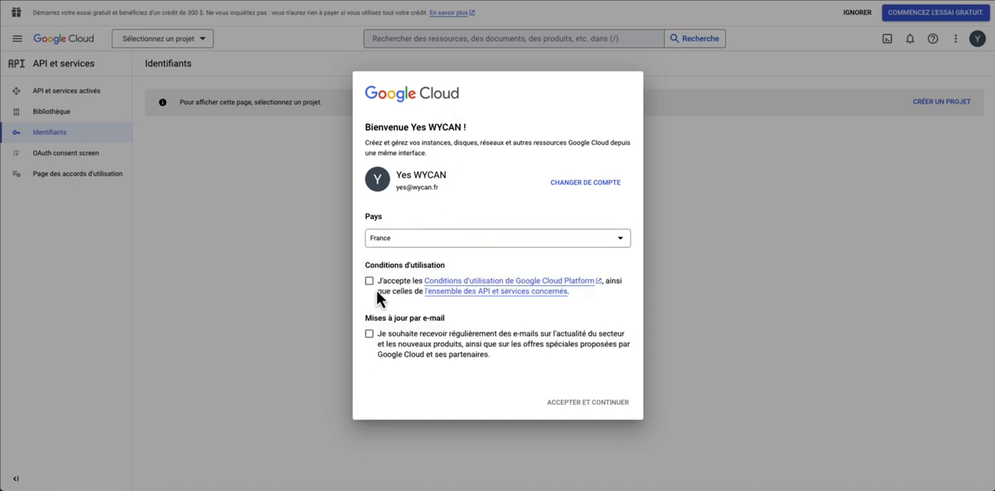
click(373, 285)
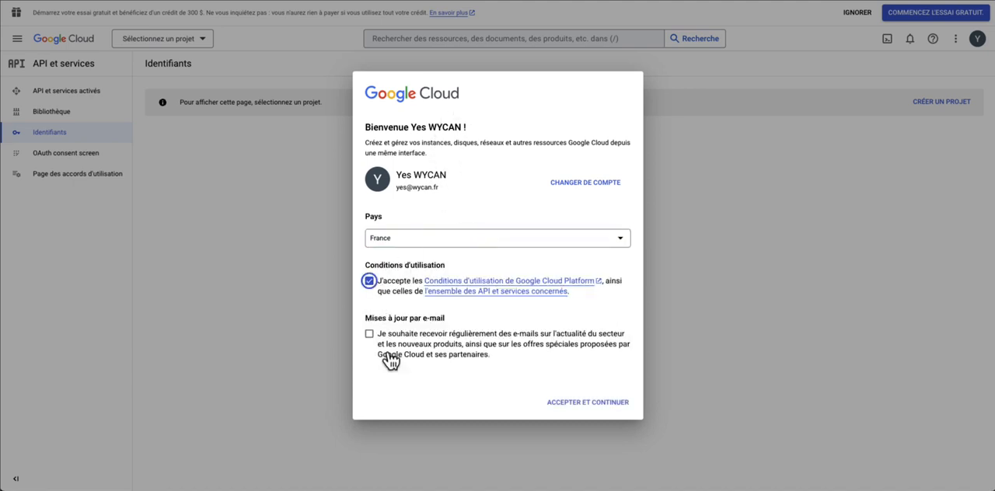
click(605, 409)
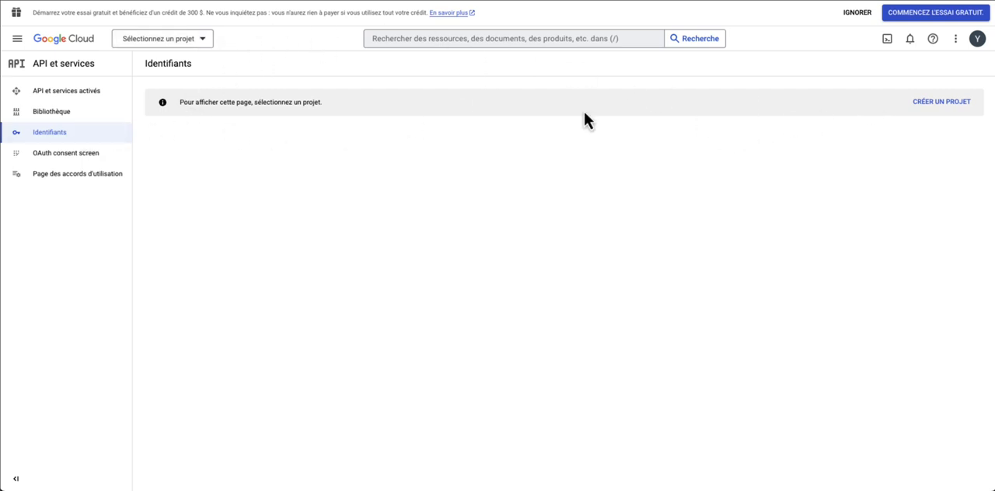
Create a Google Cloud project named "Site de demo" without an organisation
click(962, 106)
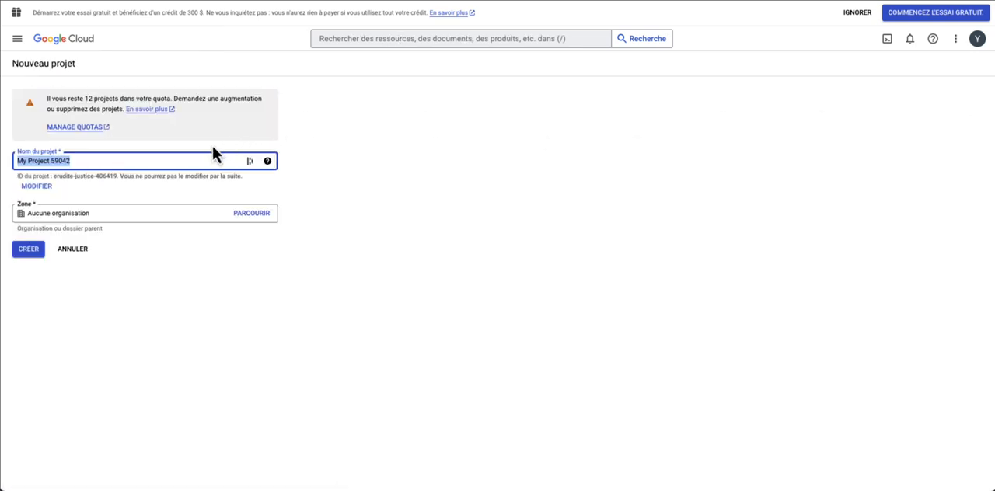
text(Site )
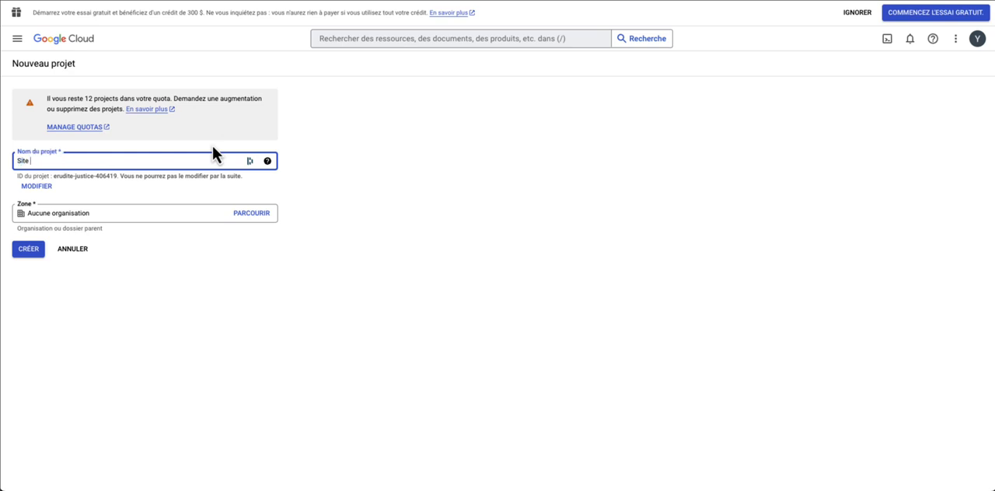
text(de demo)
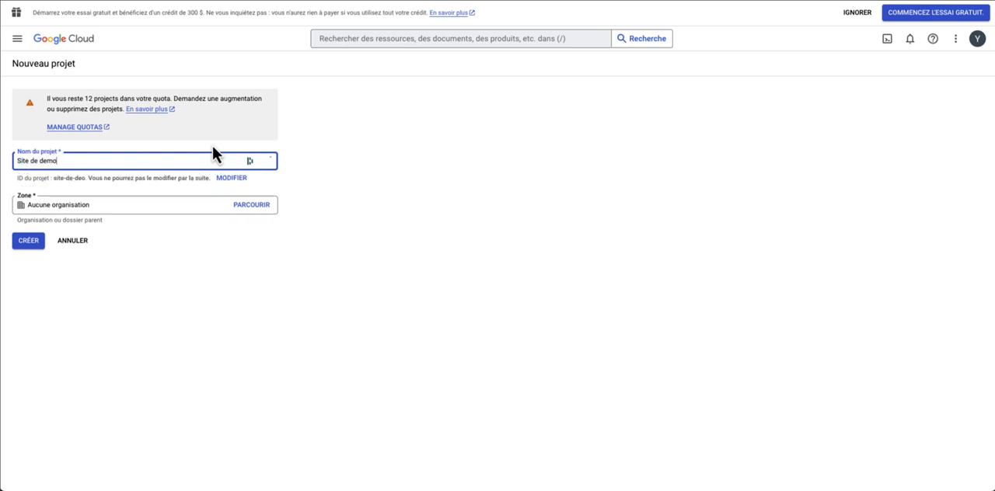
click(236, 218)
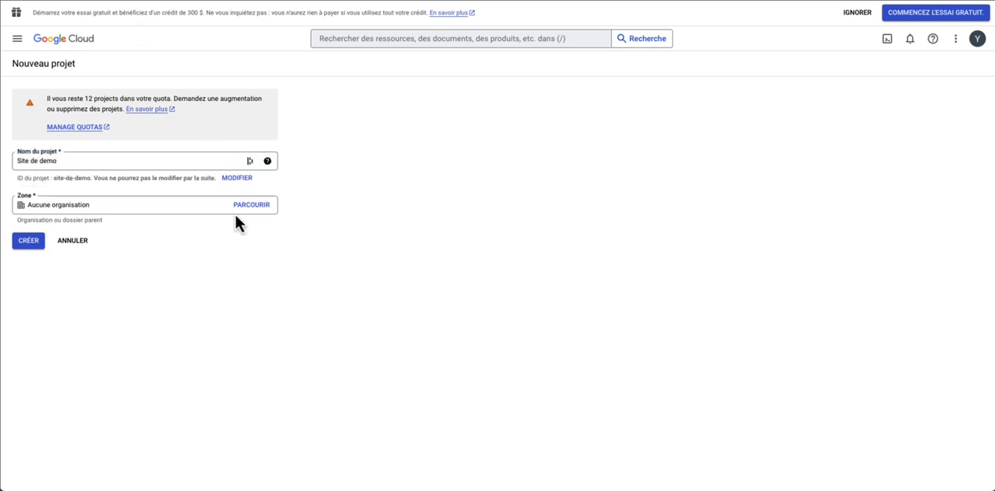
click(36, 243)
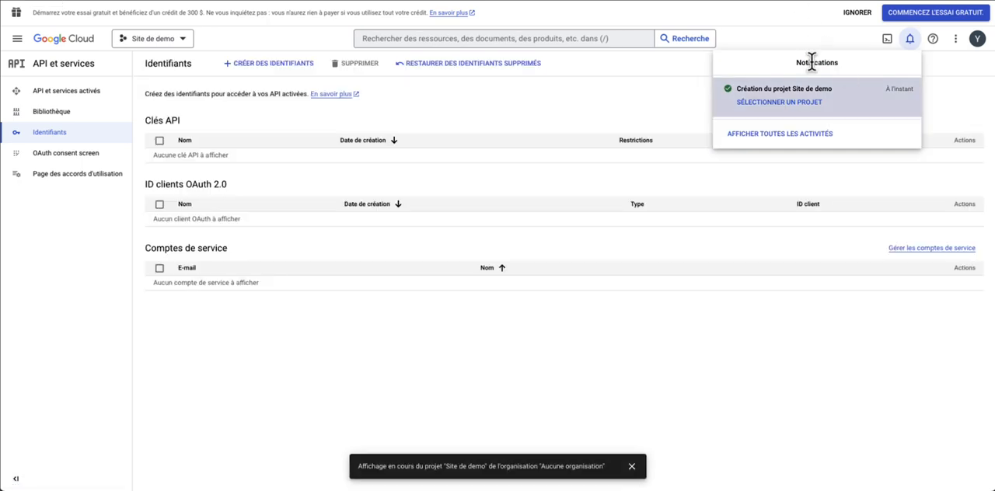
click(791, 30)
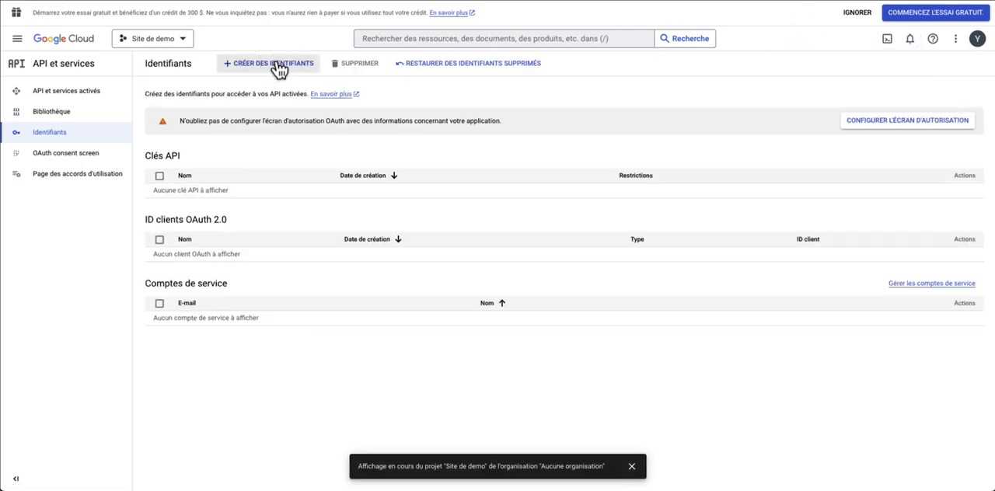
Create a service account credential named "Google sheet", leaving the description and the optional access settings empty
click(273, 66)
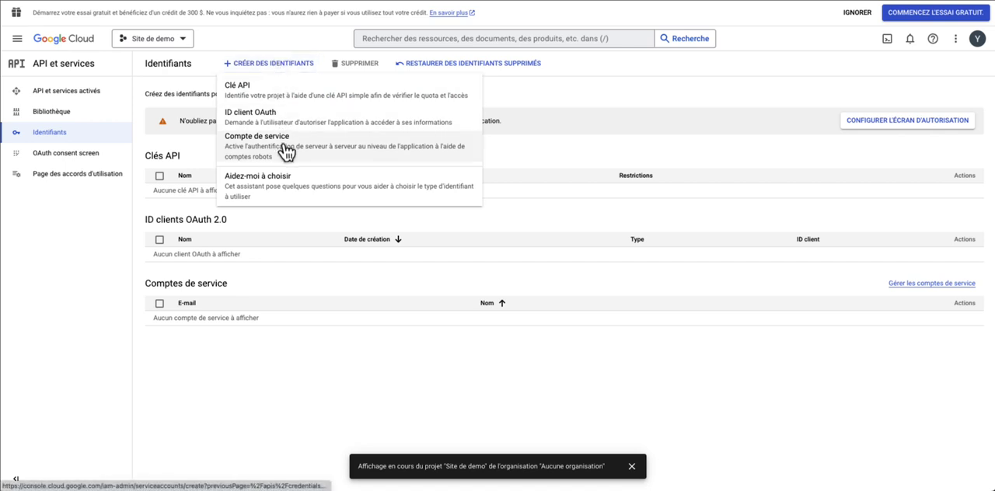
click(286, 151)
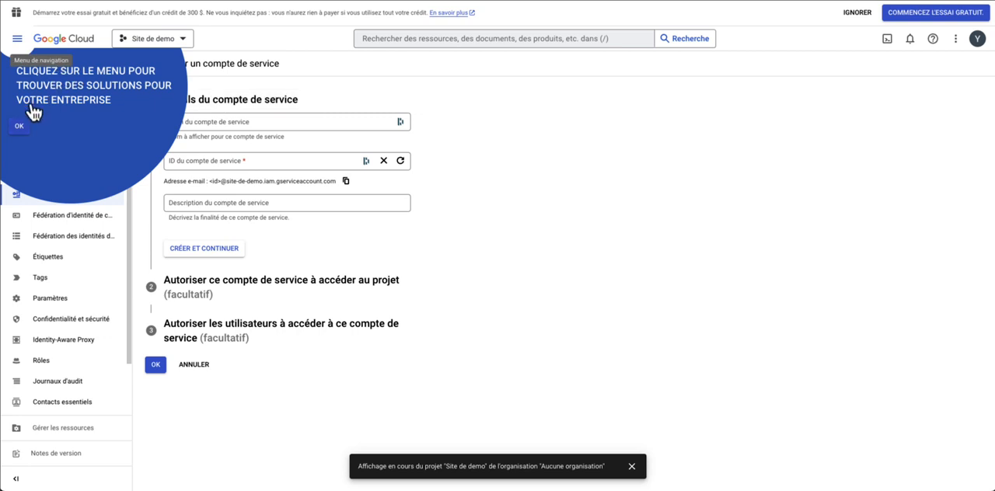
click(19, 127)
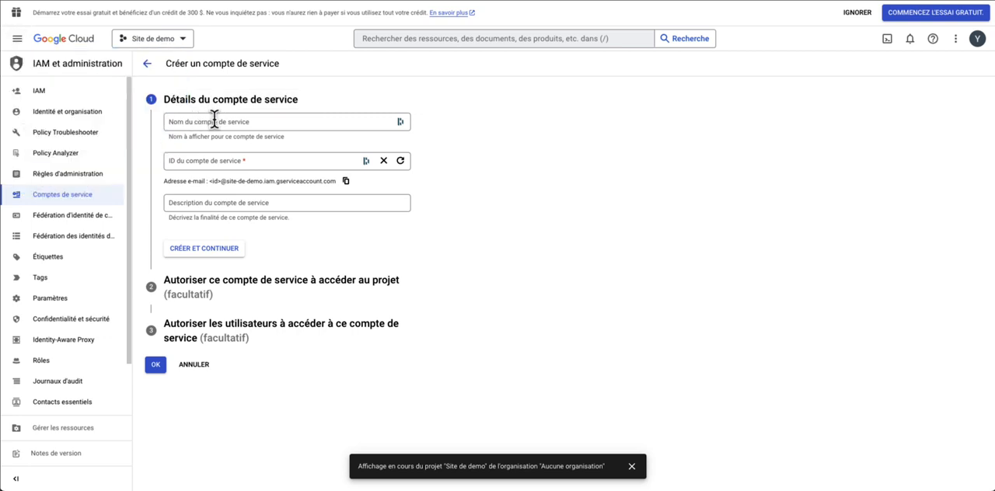
click(229, 122)
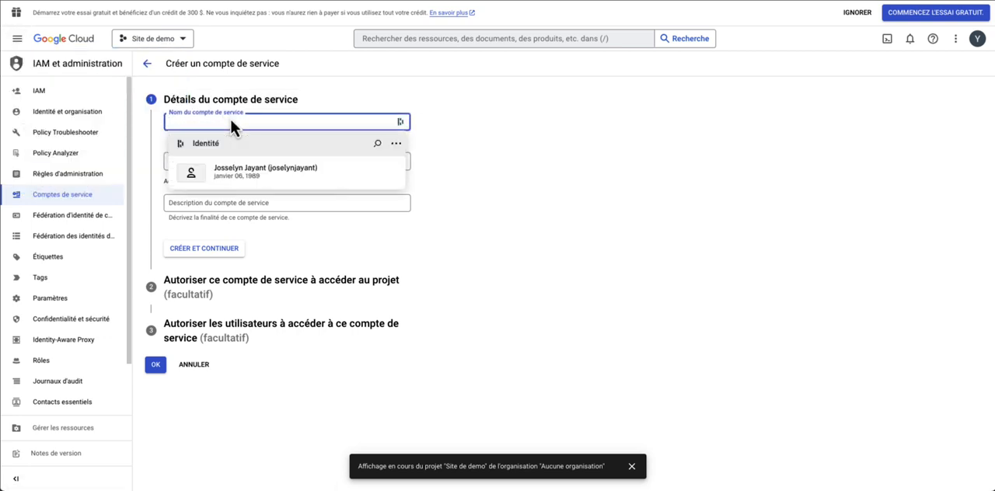
text(Google)
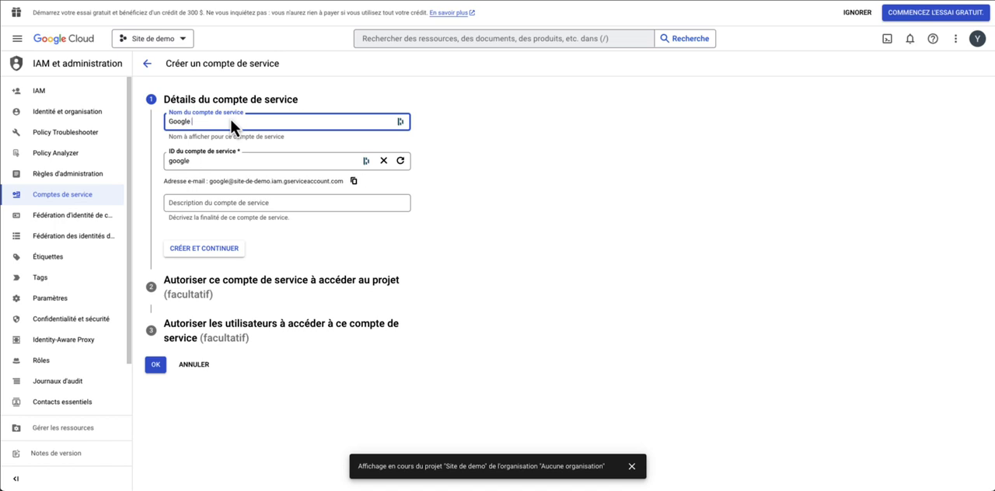
text( sheet)
drag(525, 222, 360, 226)
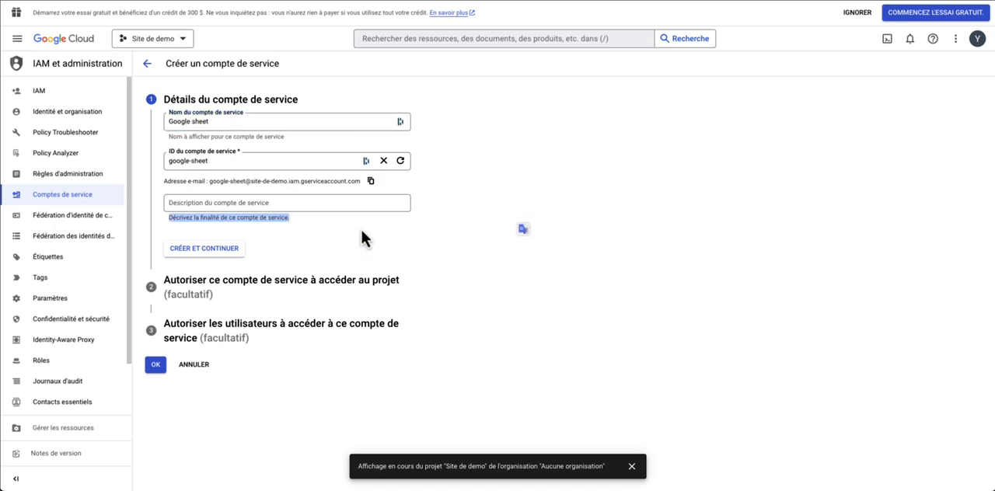
click(227, 259)
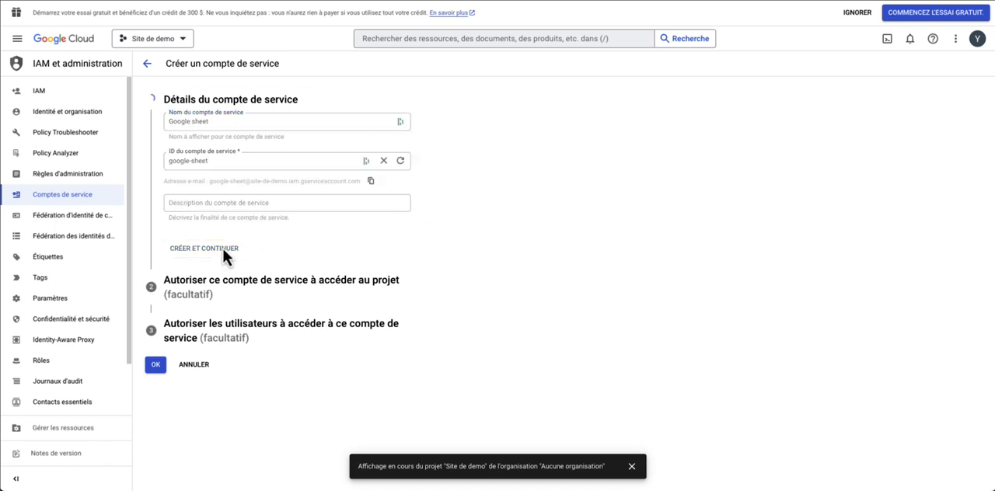
click(196, 274)
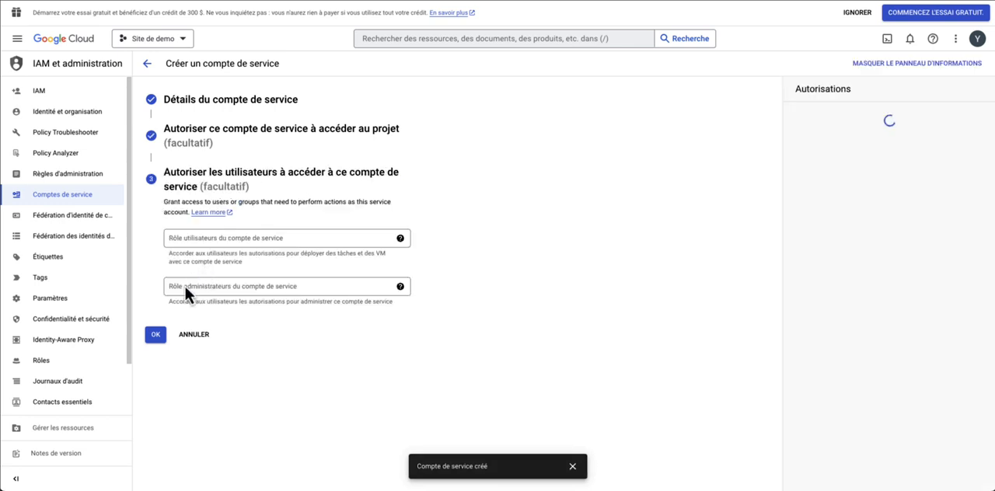
click(156, 336)
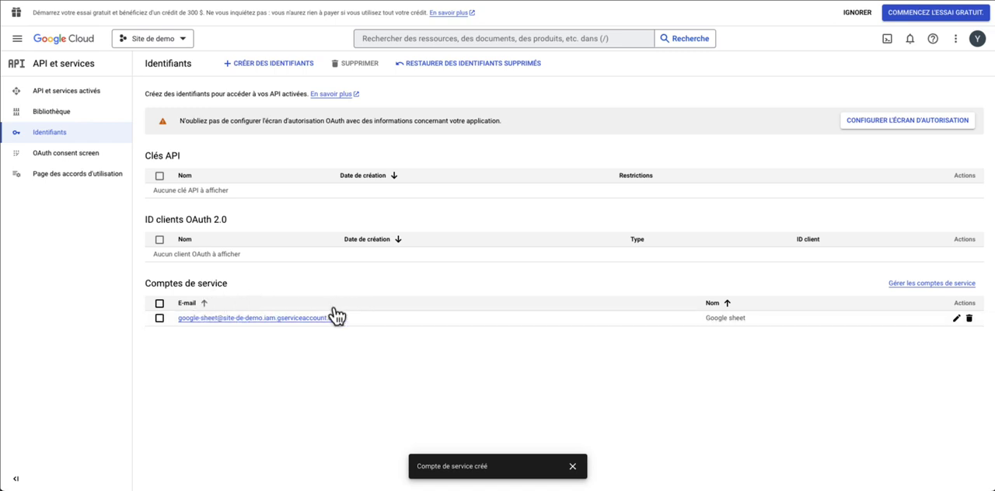
Create a new JSON private key for the Google sheet service account and save the file to the Bureau folder
click(265, 319)
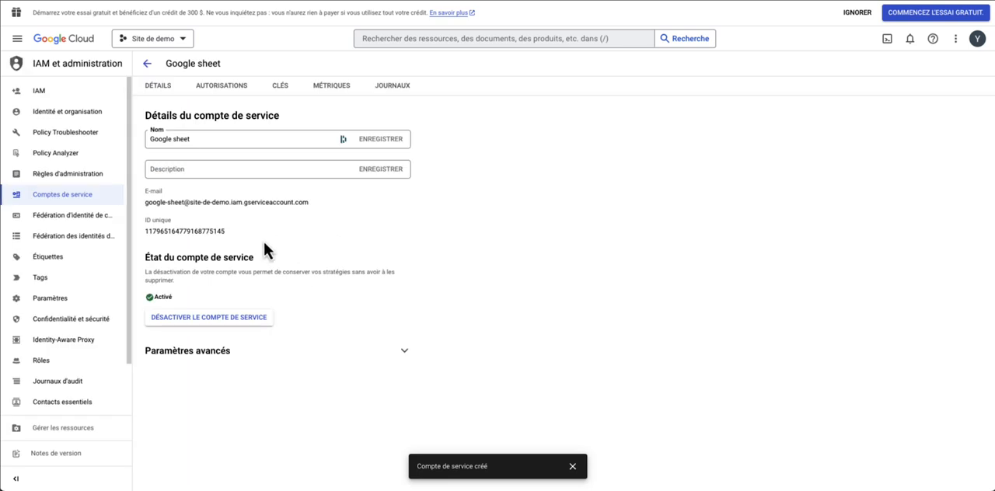
click(280, 87)
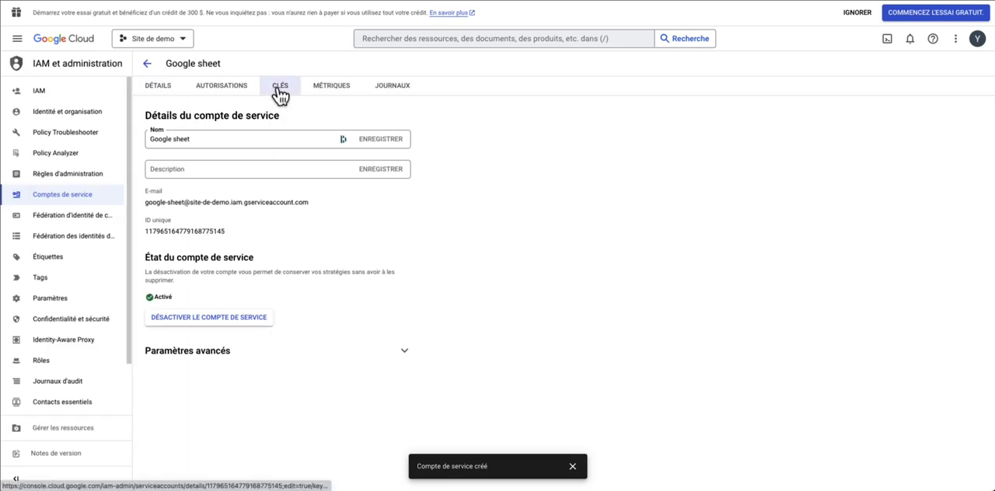
click(200, 244)
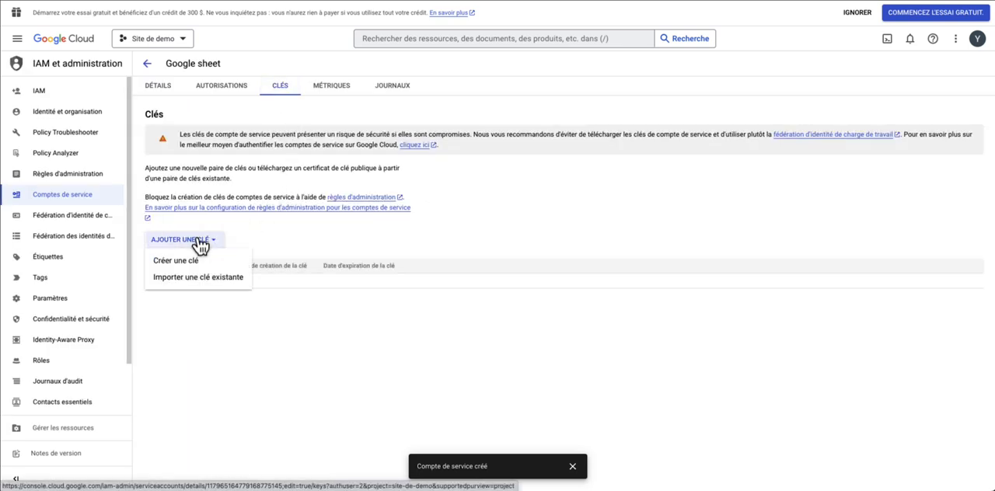
click(188, 263)
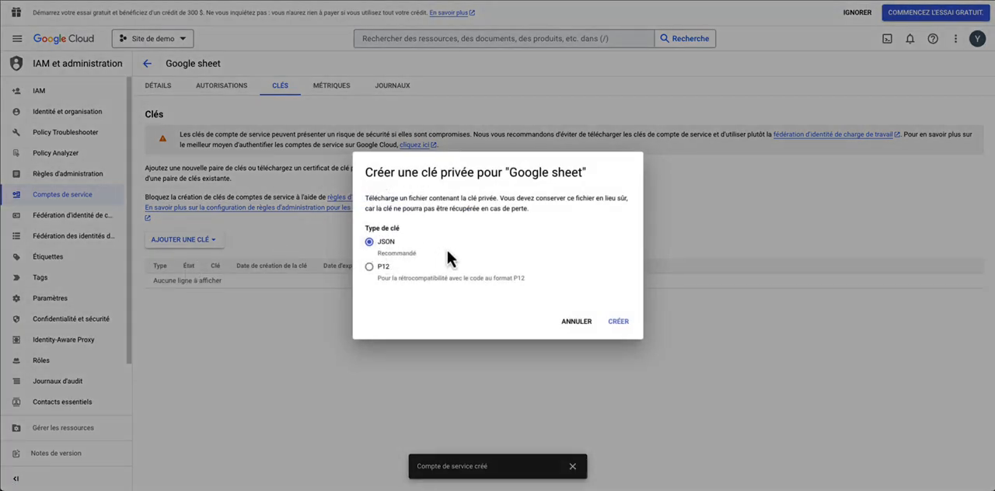
click(621, 324)
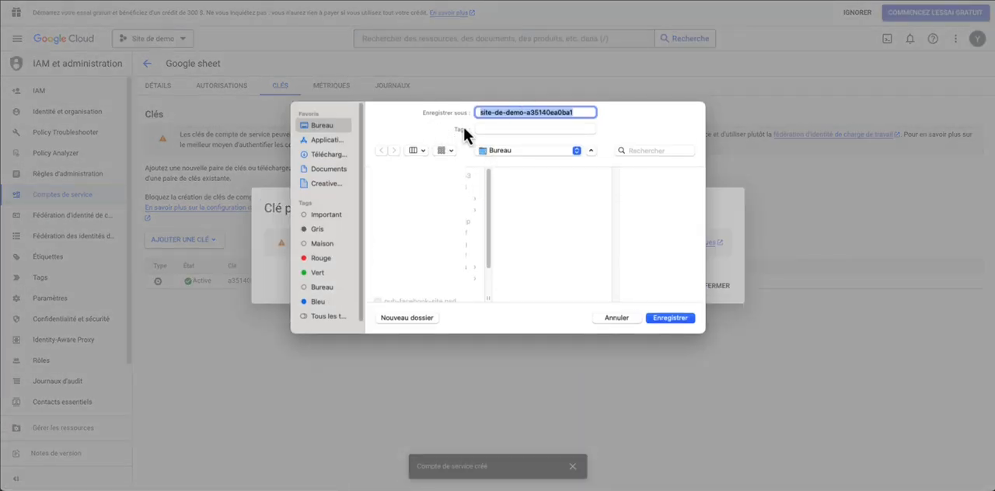
key(Return)
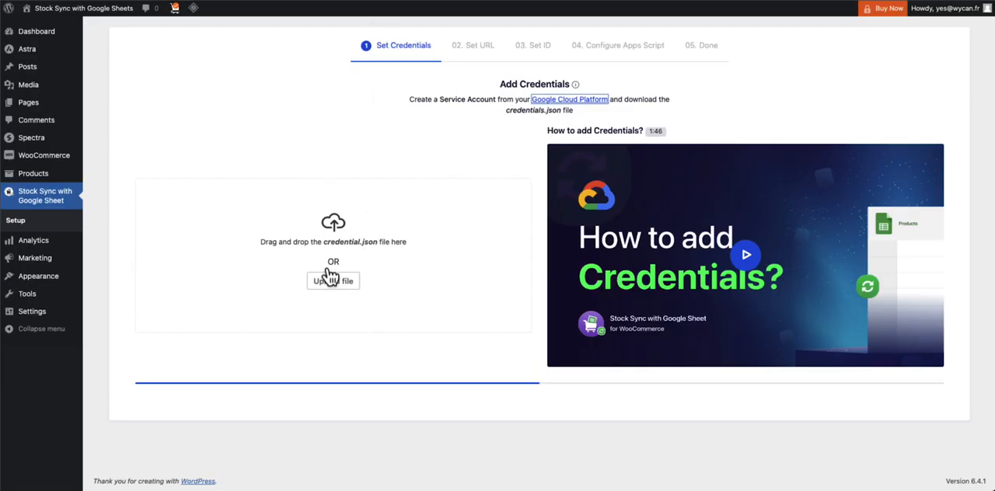
Return to the Stock Sync setup in WordPress and upload the downloaded site-de-demo JSON key file as the credentials
click(358, 138)
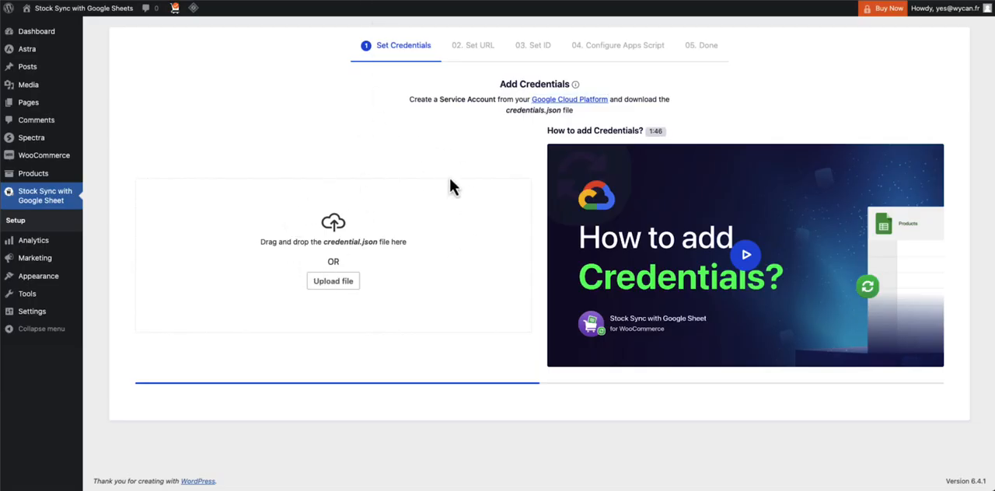
click(961, 0)
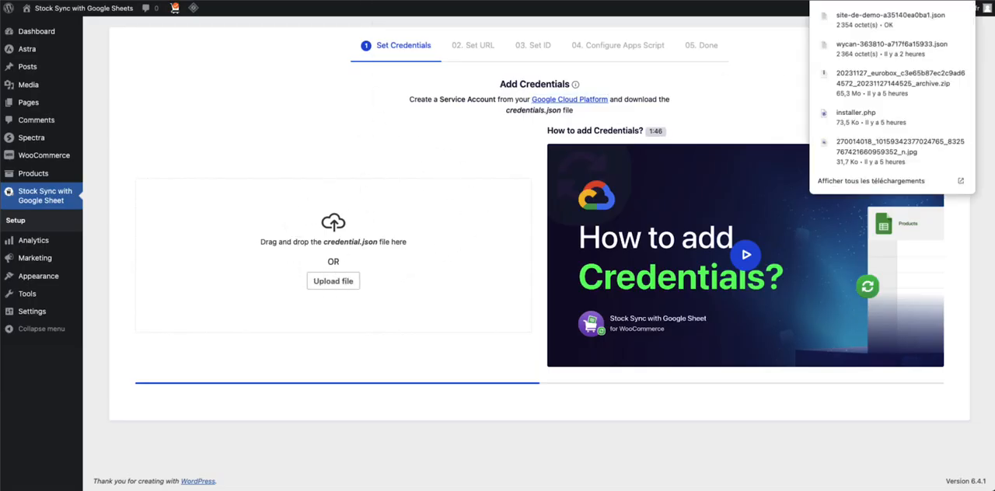
drag(888, 26, 342, 276)
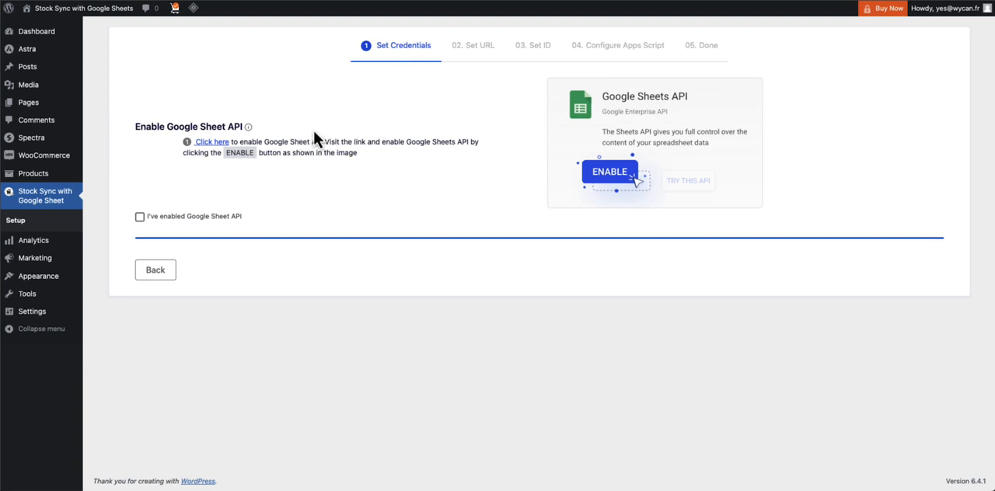
Enable the Google Sheets API for the Site de demo project, confirm this in the plugin setup and continue to Set URL
click(221, 144)
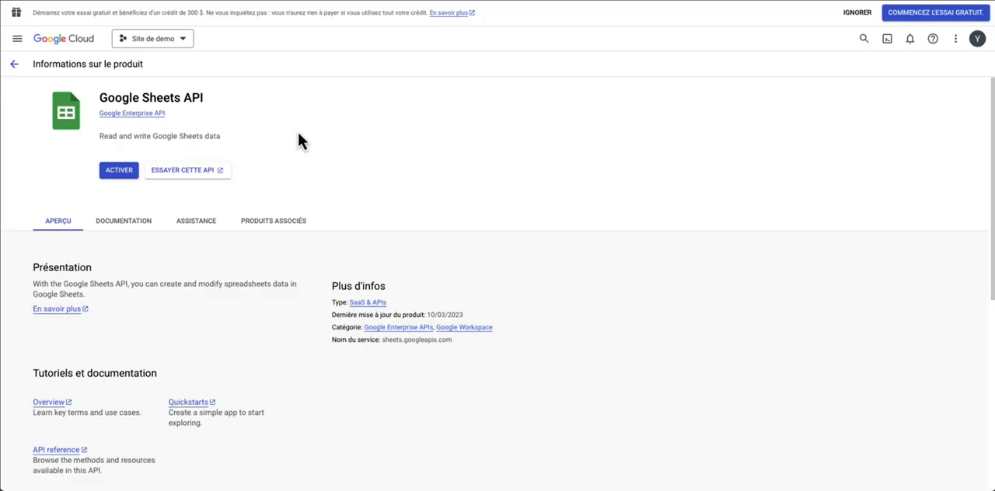
click(124, 170)
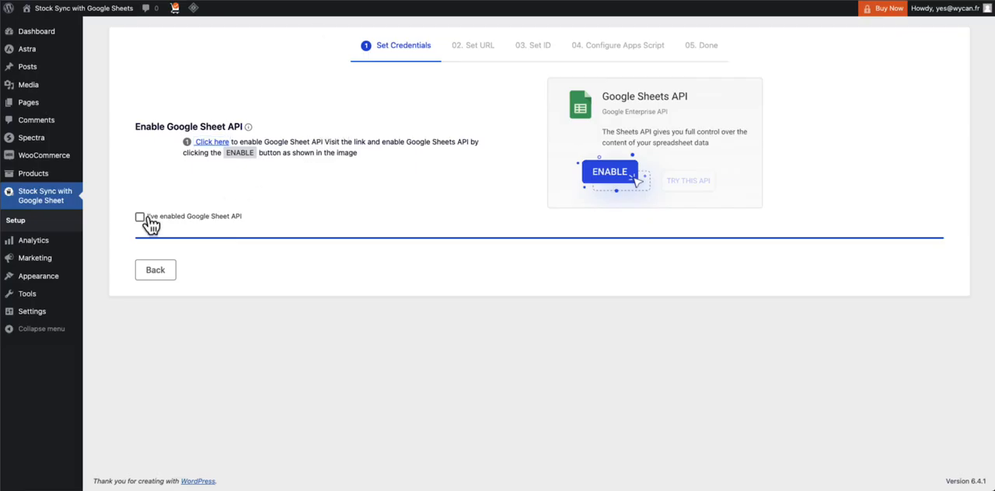
click(171, 221)
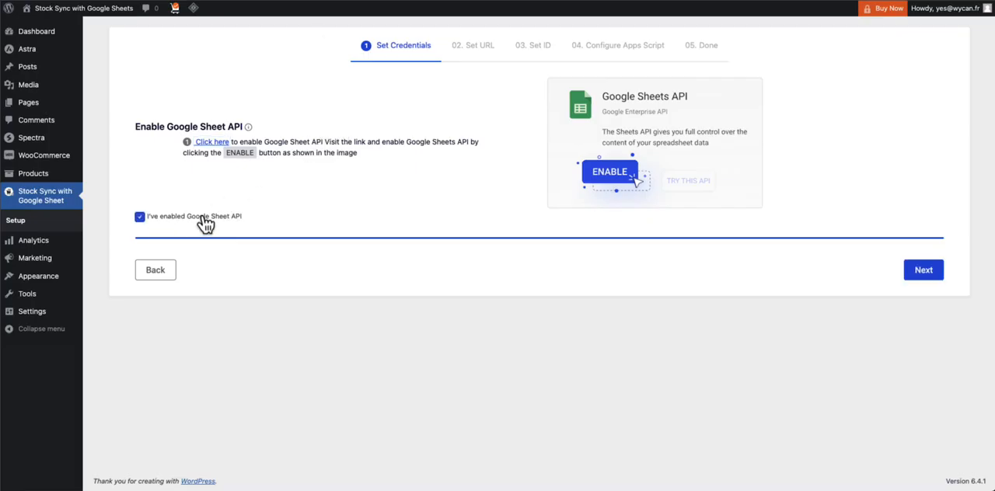
click(923, 270)
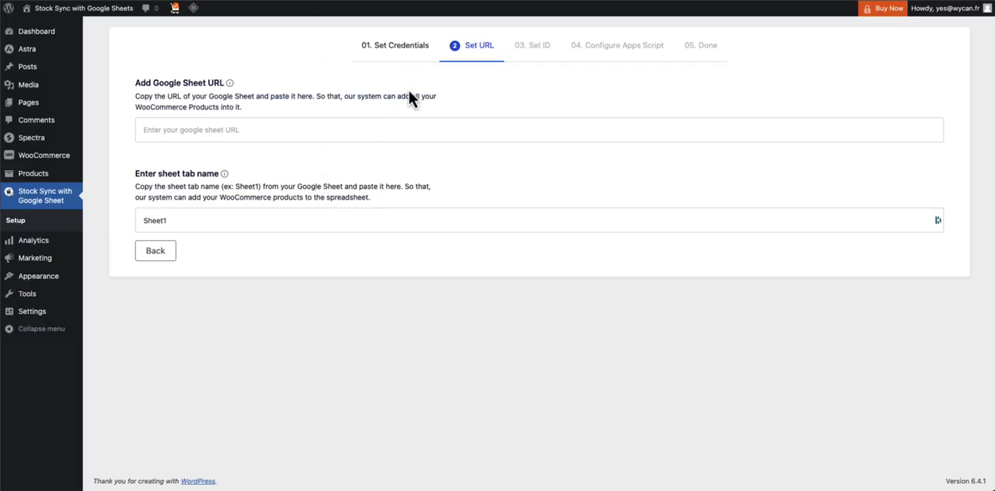
double_click(405, 96)
click(329, 100)
drag(307, 91, 312, 91)
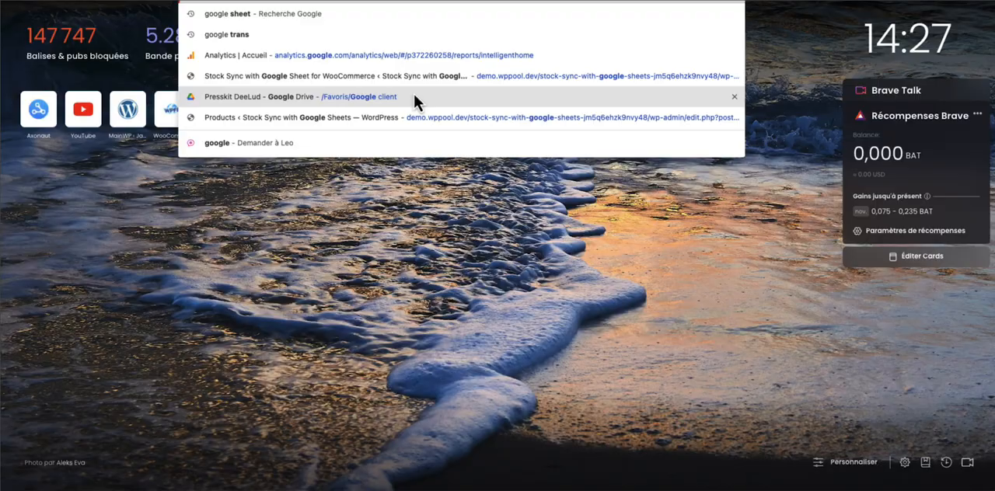
Search the web for "google sheet", go to Google Sheets from the results and create a blank spreadsheet
key(BackSpace)
key(BackSpace)
key(BackSpace)
key(BackSpace)
key(BackSpace)
key(BackSpace)
key(BackSpace)
key(BackSpace)
key(BackSpace)
key(BackSpace)
key(BackSpace)
key(BackSpace)
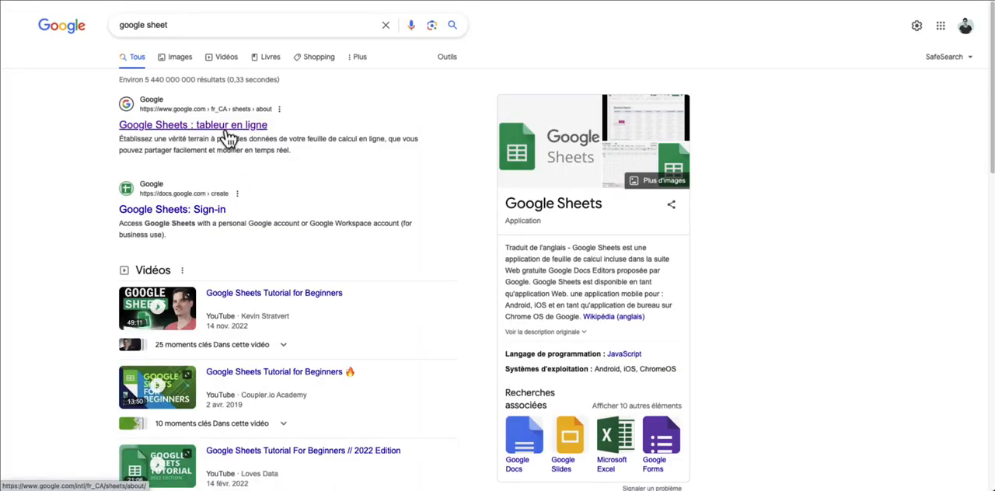
click(225, 126)
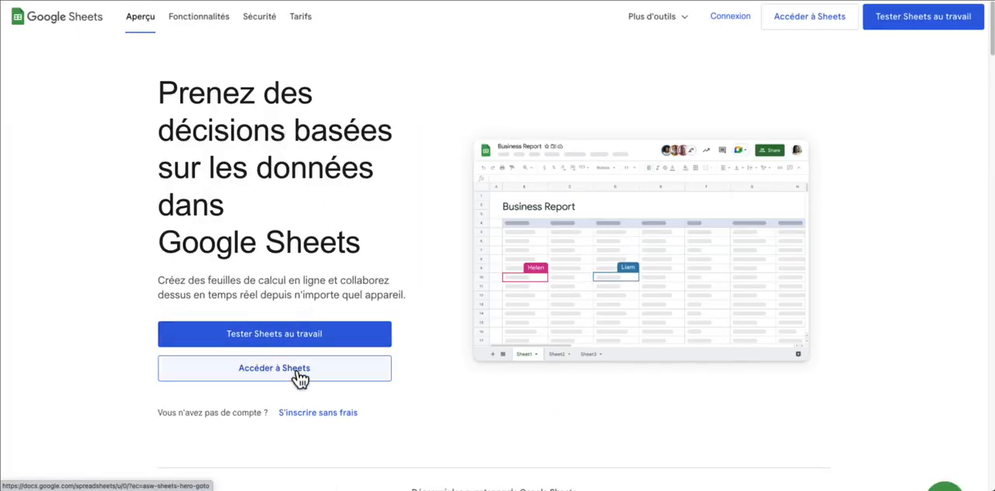
click(297, 372)
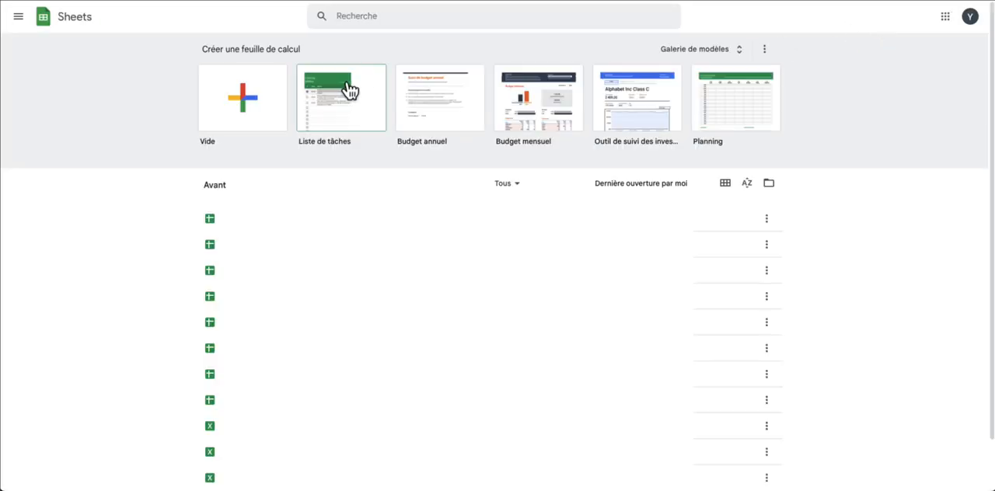
click(241, 95)
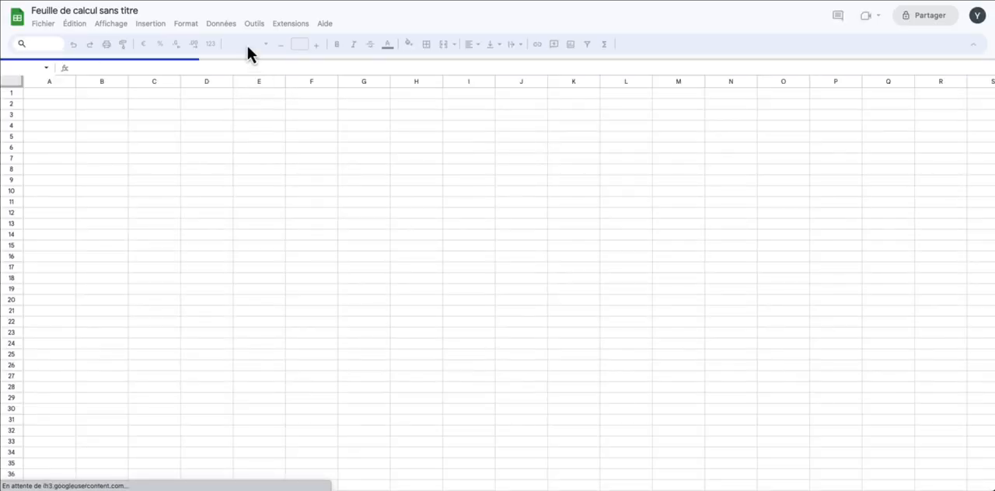
Name the spreadsheet "Fiches produit du site ecommerce" and enter its URL in the Stock Sync setup in WordPress
click(77, 10)
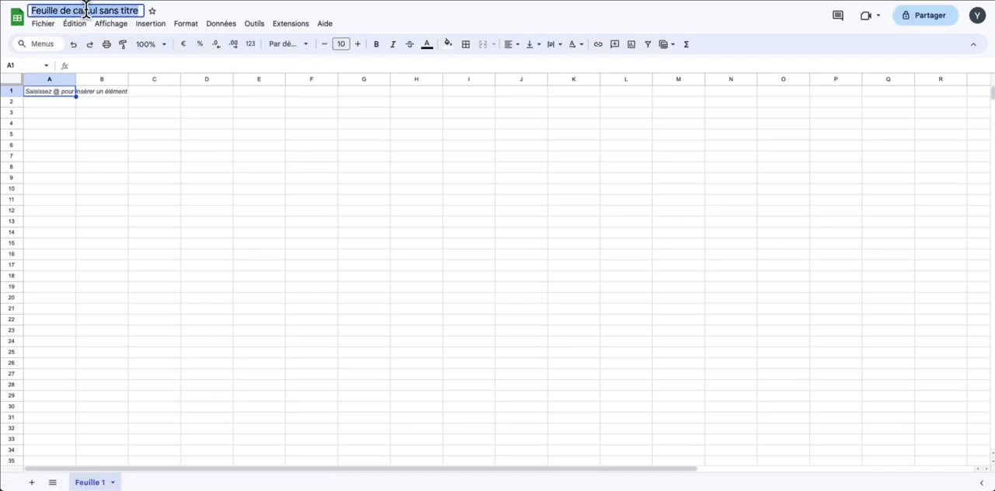
text(Sycrhon)
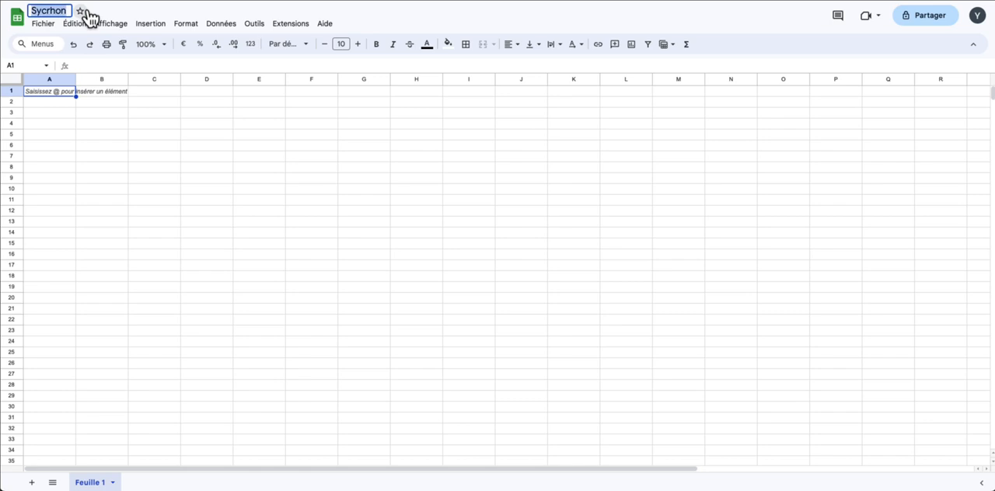
text(Fiches produit)
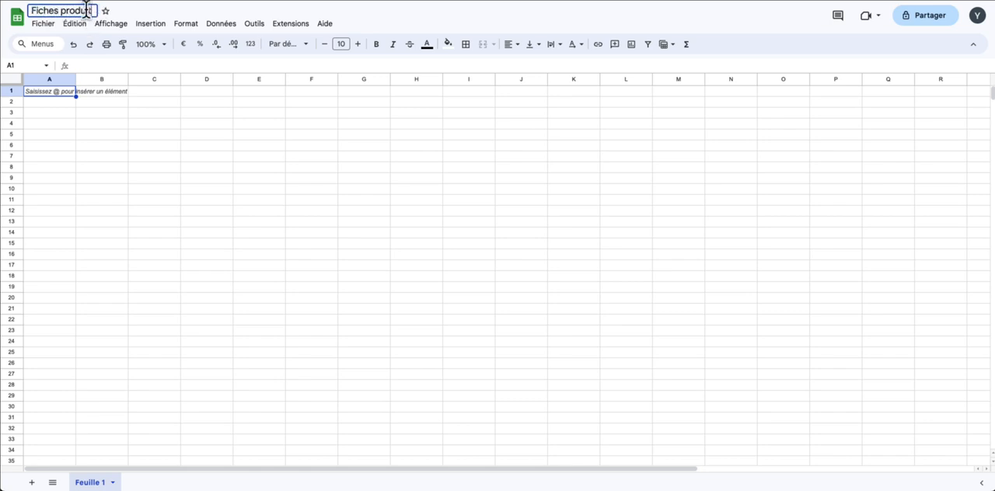
text( du site eco)
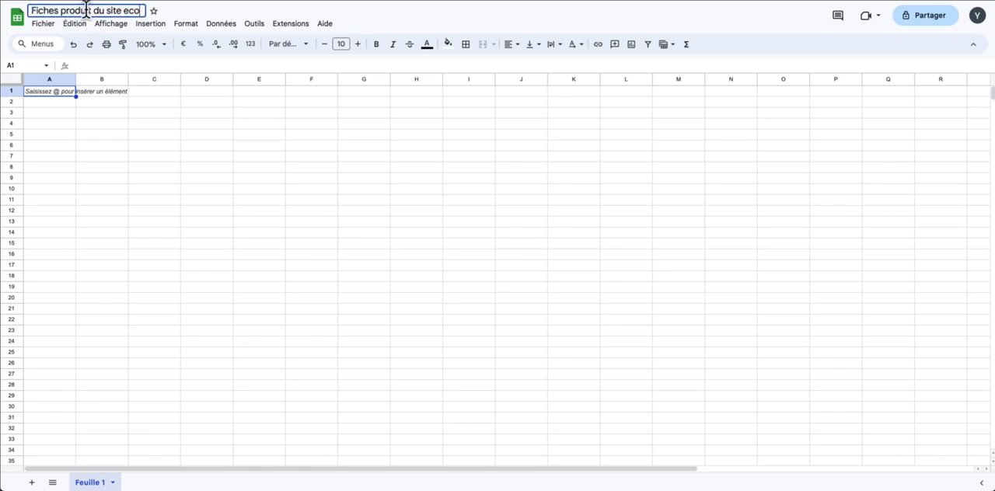
text(mermerce)
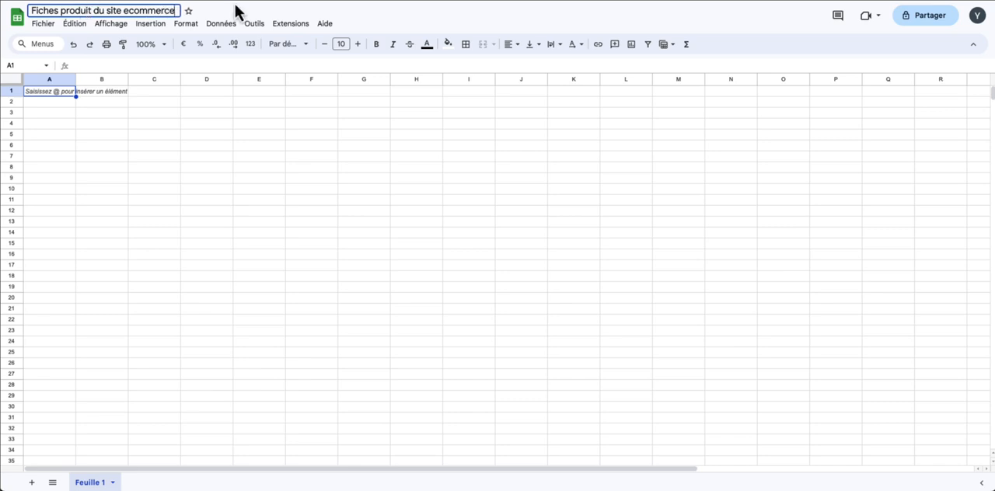
key(Return)
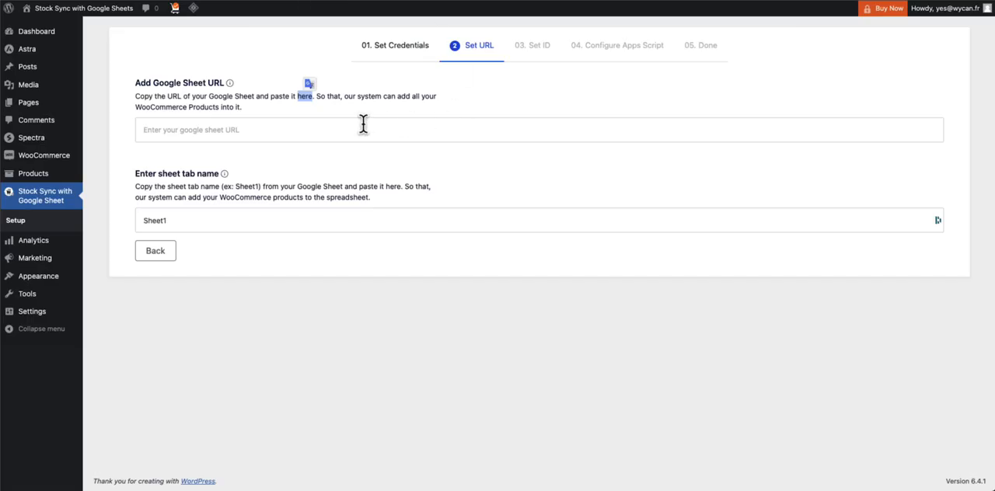
click(362, 124)
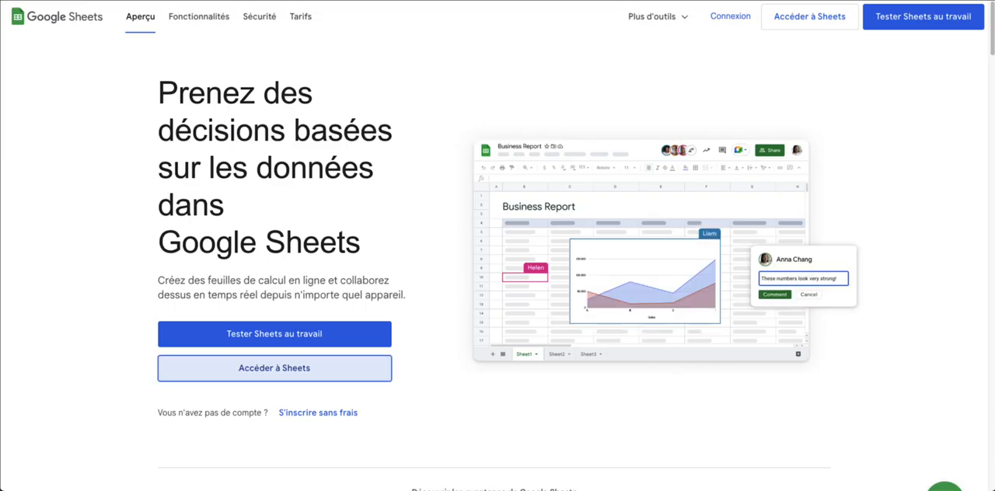
Return to the Google spreadsheet and rename its sheet tab as Feuille1, without a space
click(816, 15)
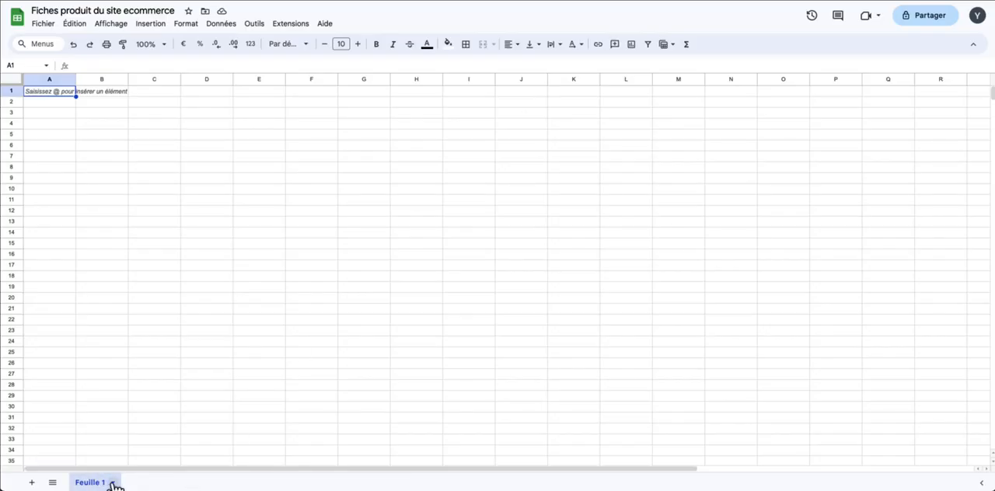
click(113, 483)
click(118, 352)
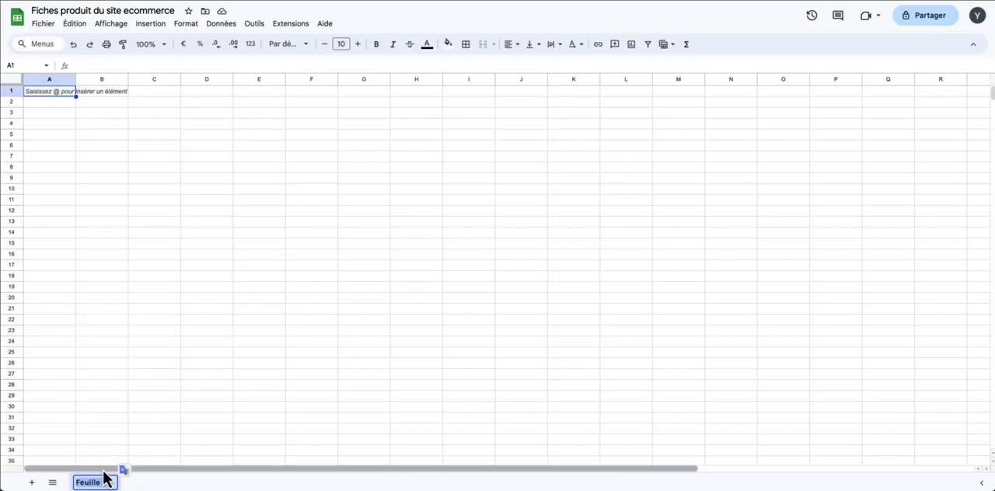
text(Feuille)
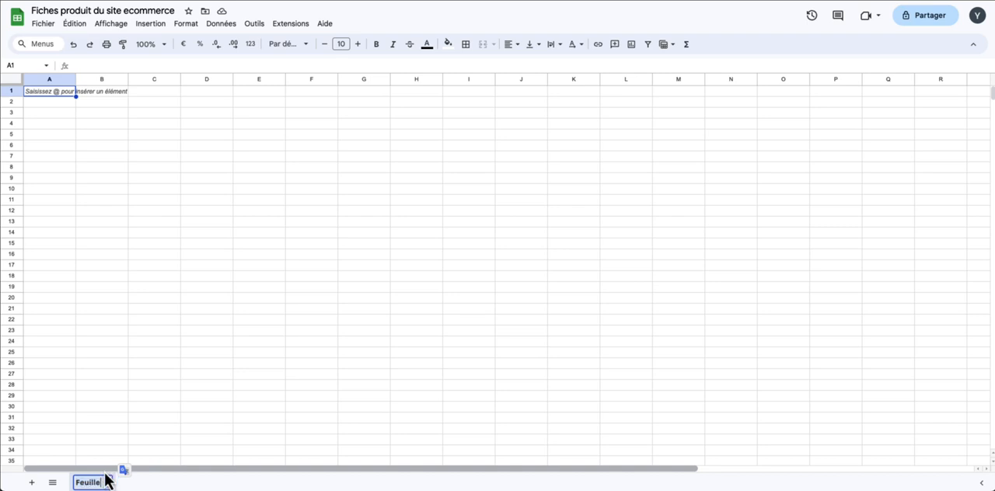
text(1)
key(BackSpace)
key(BackSpace)
key(BackSpace)
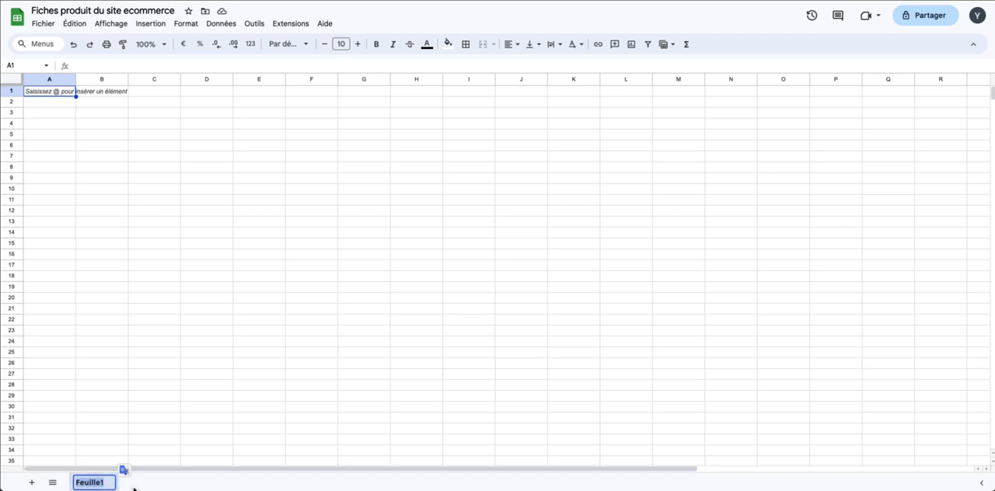
key(Return)
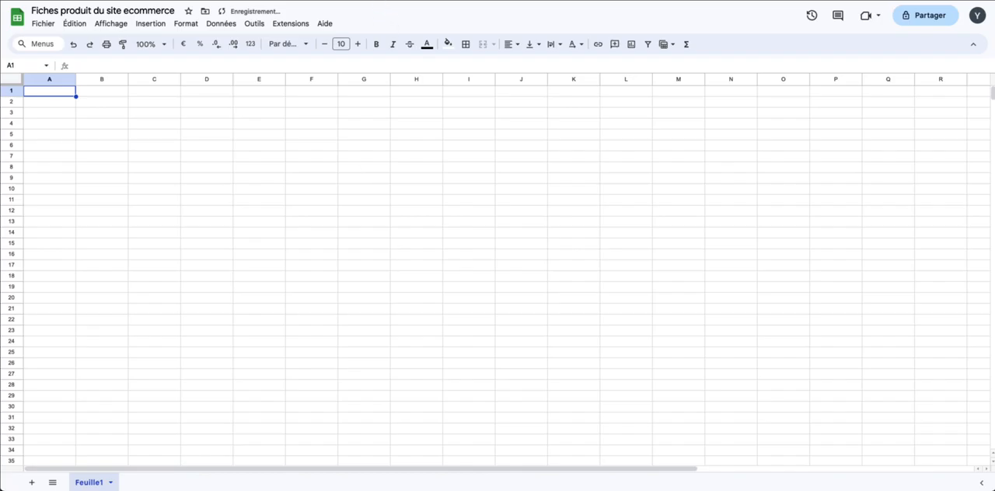
Set the sheet tab name to Feuille1 in the WordPress plugin setup and continue to Set ID
key(ctrl+Tab)
click(247, 219)
text(Feuille1)
key(super+a)
text(Feuille1)
click(259, 238)
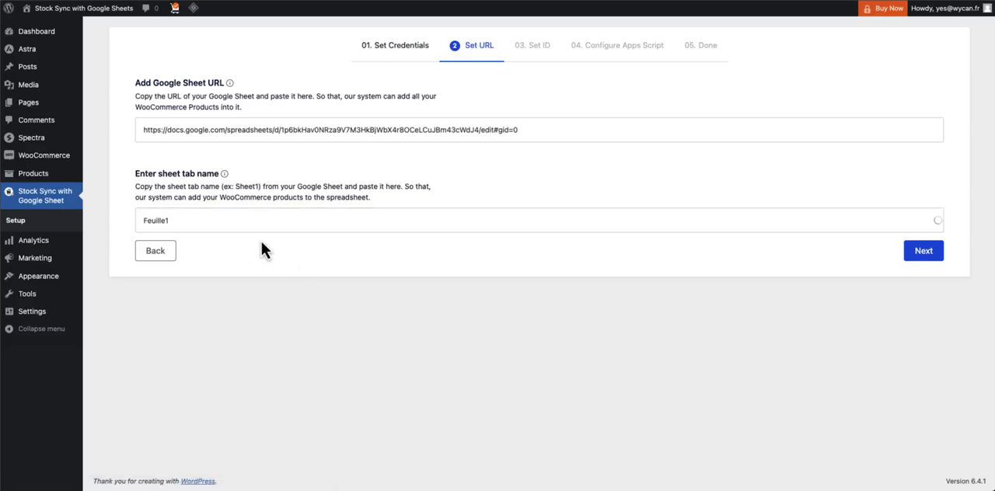
click(923, 254)
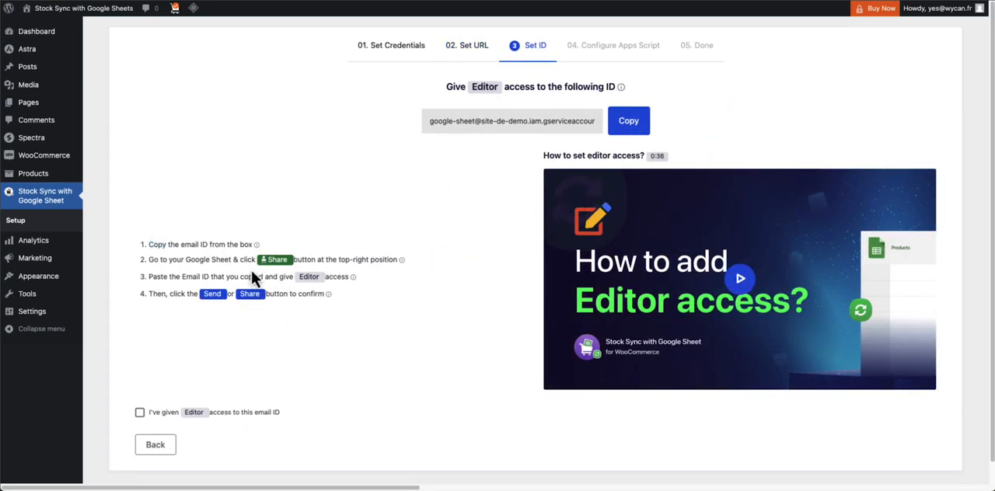
Share the spreadsheet with the service account's email as Éditeur, then confirm this in the plugin setup and continue to Configure Apps Script
click(638, 122)
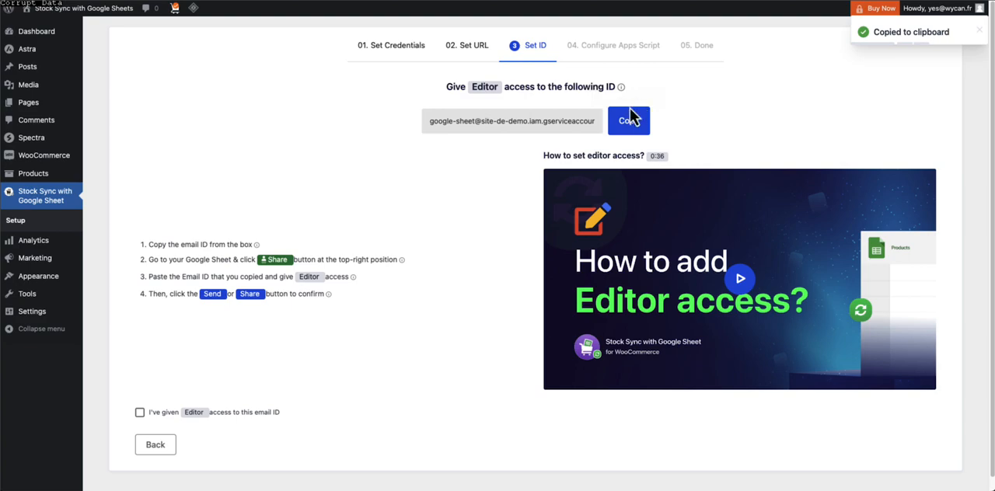
click(715, 0)
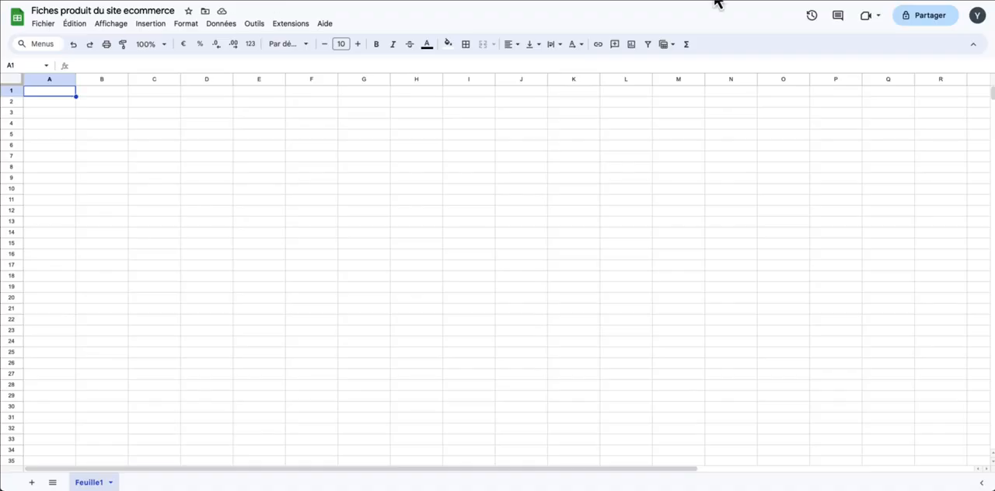
click(904, 22)
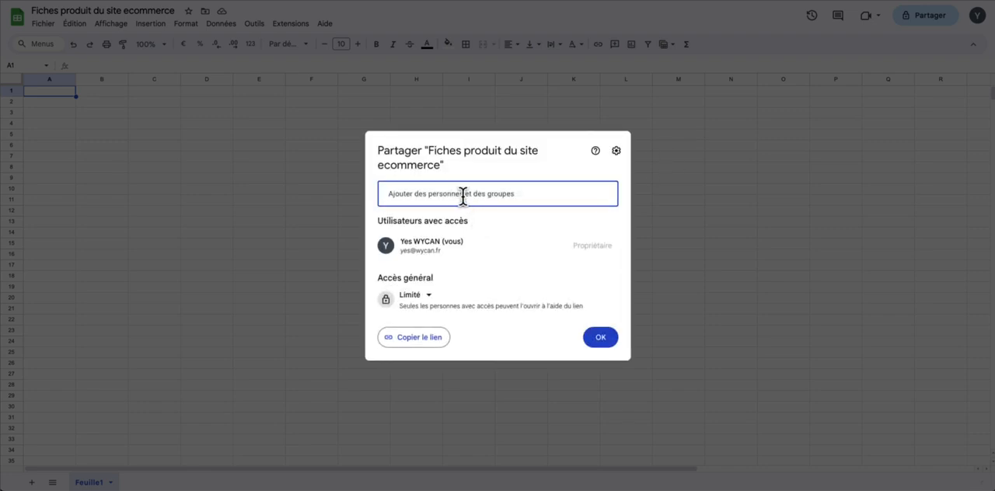
key(ctrl+v)
key(Return)
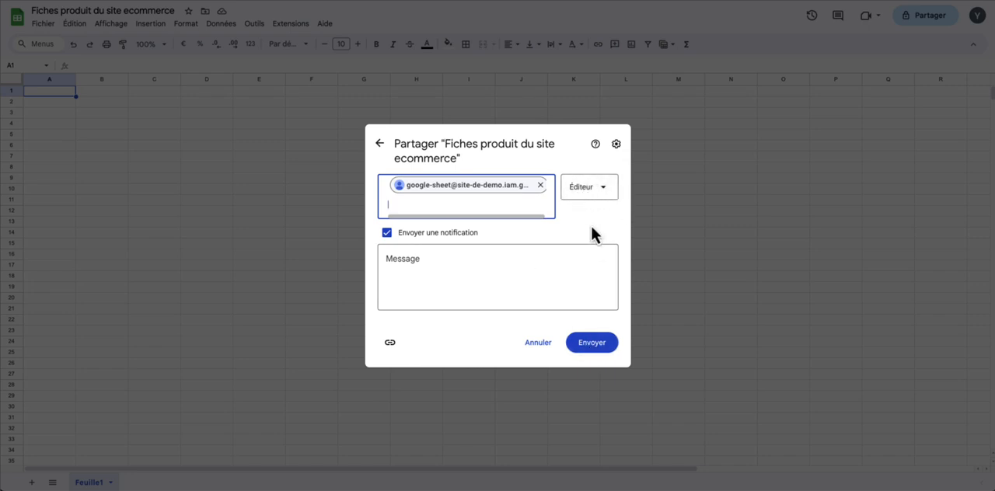
click(592, 346)
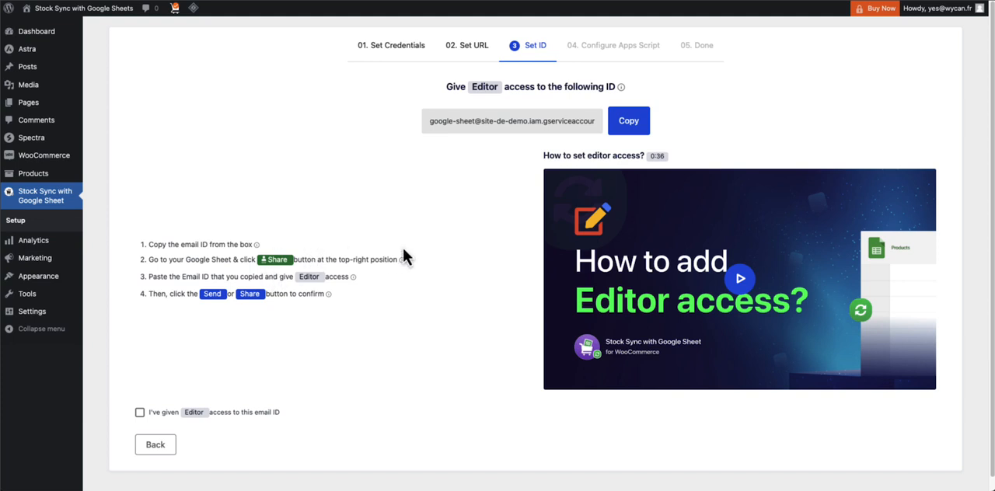
click(156, 413)
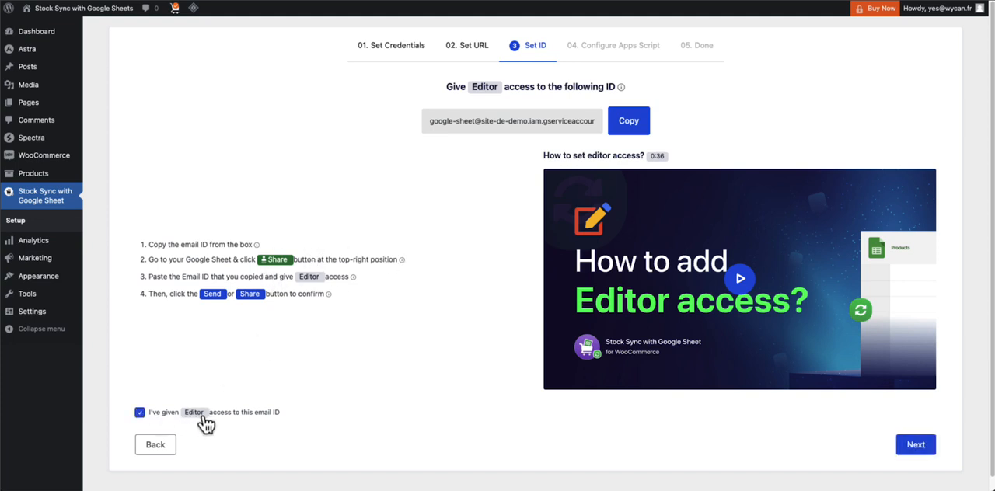
click(915, 446)
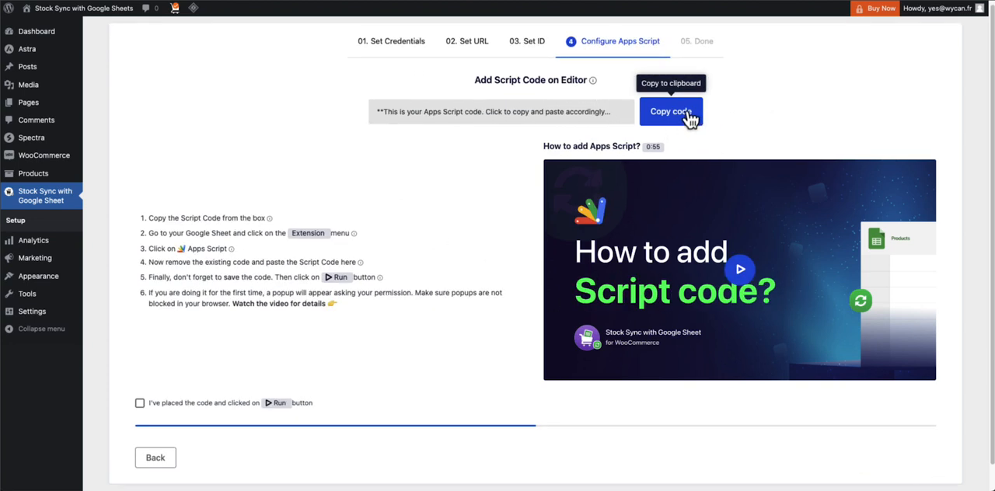
Copy the plugin's Apps Script code and open the Apps Script editor from the Fiches produit du site ecommerce spreadsheet
click(690, 115)
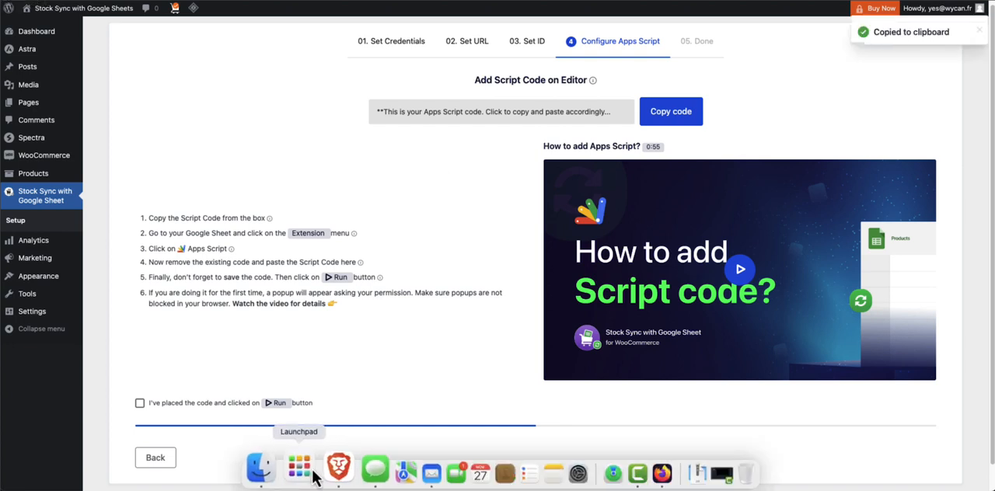
right_click(330, 466)
click(348, 341)
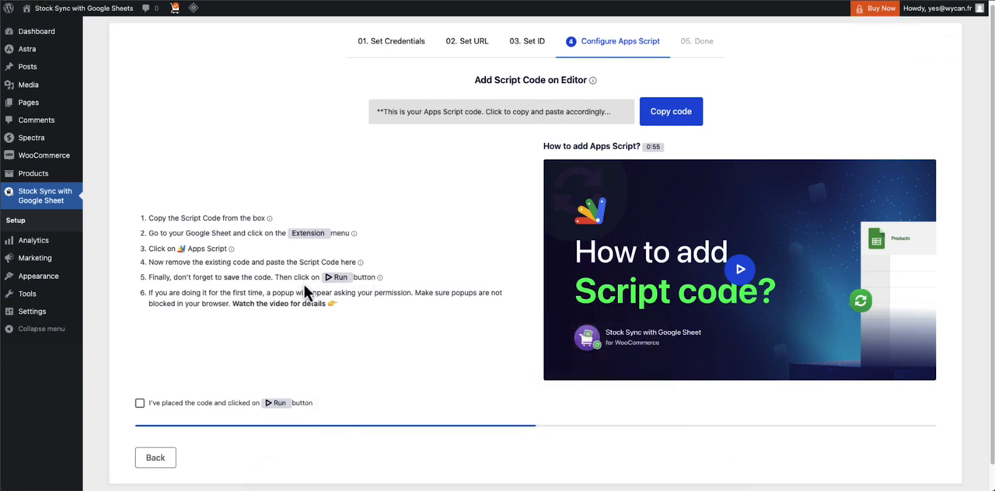
right_click(331, 467)
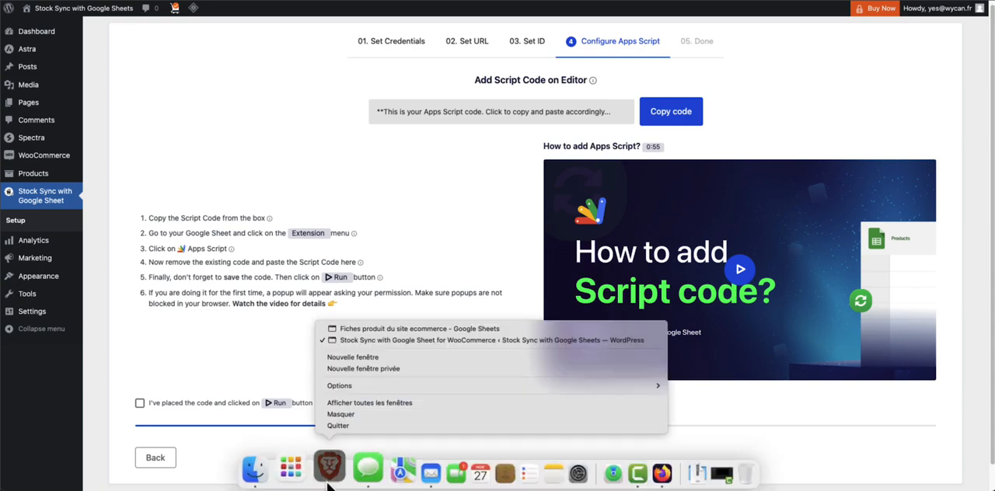
click(353, 331)
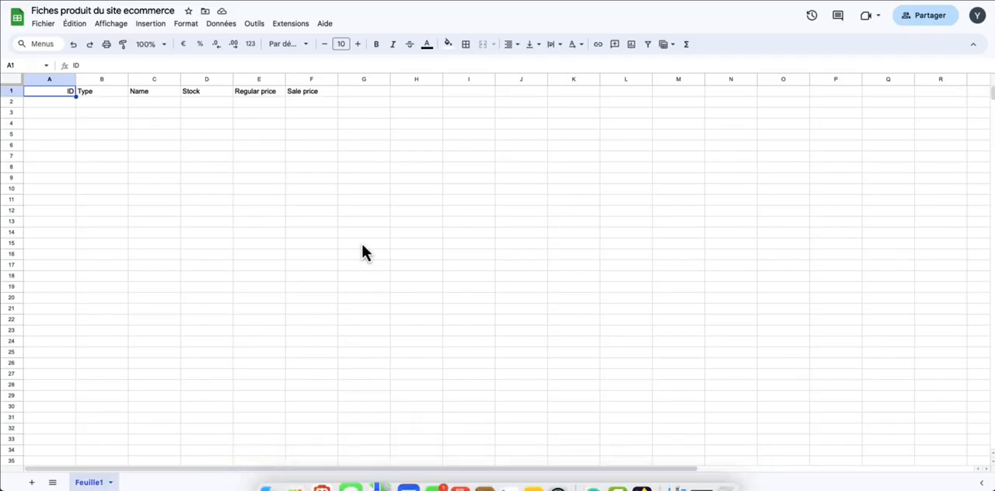
click(294, 29)
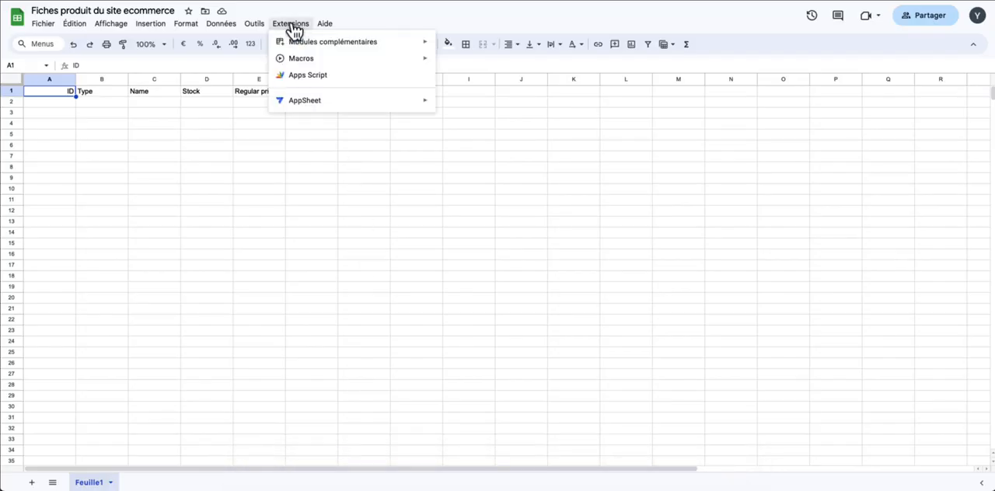
click(332, 77)
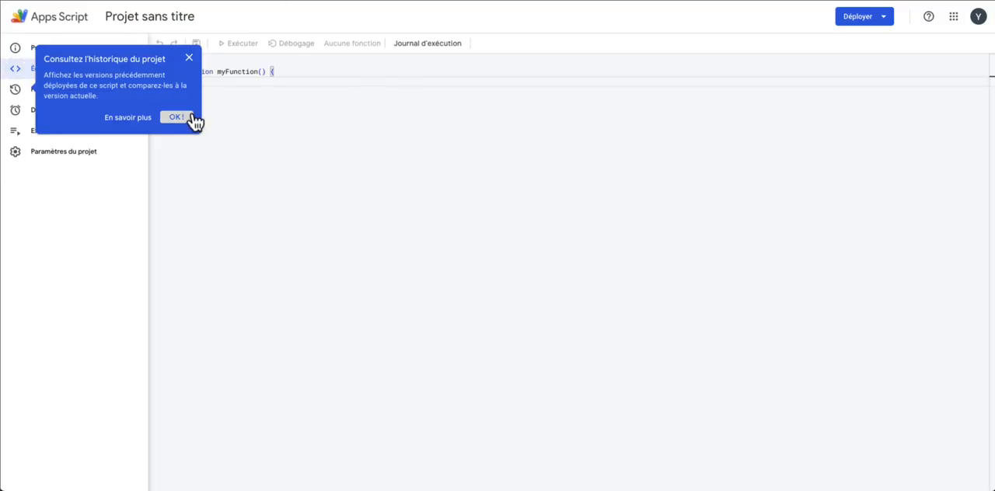
Replace the default function in Code.gs with the copied Stock Sync script and save the project
click(190, 59)
click(246, 106)
key(ctrl+a)
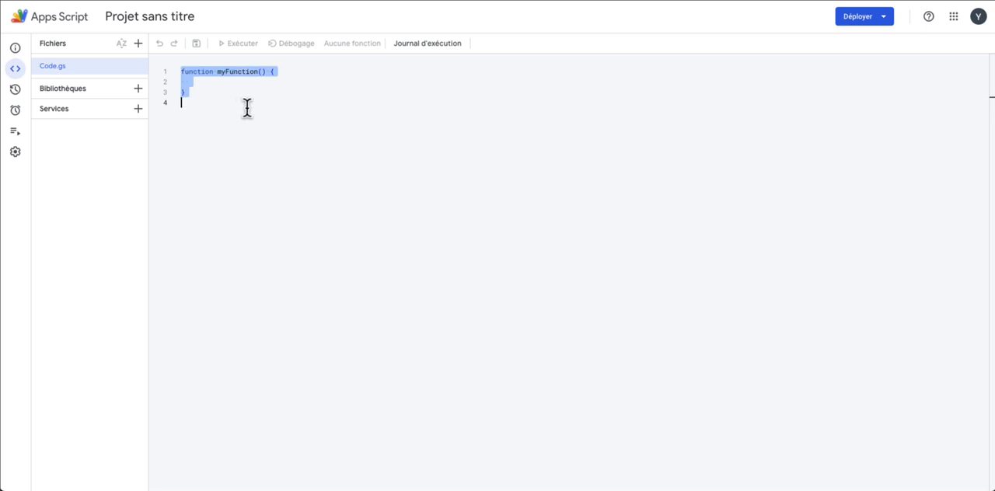
key(BackSpace)
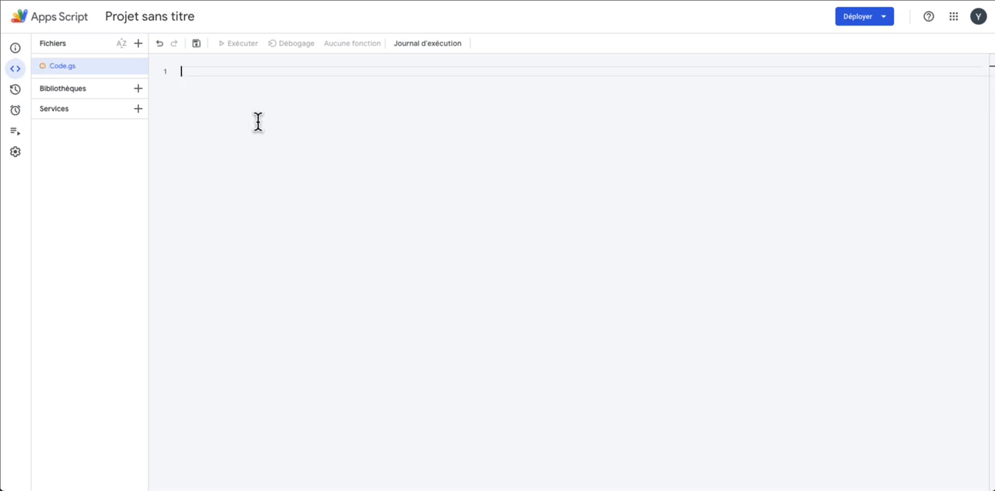
key(ctrl+v)
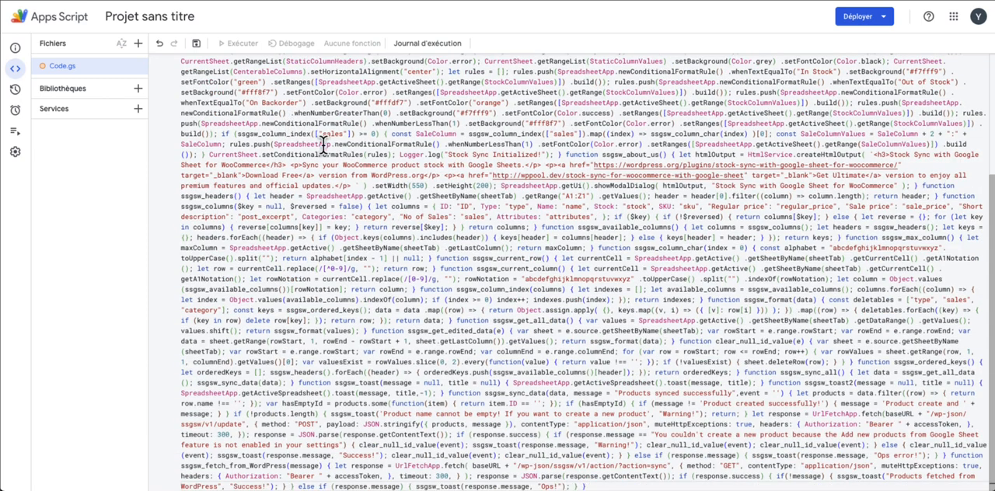
scroll(303, 143, up, 1)
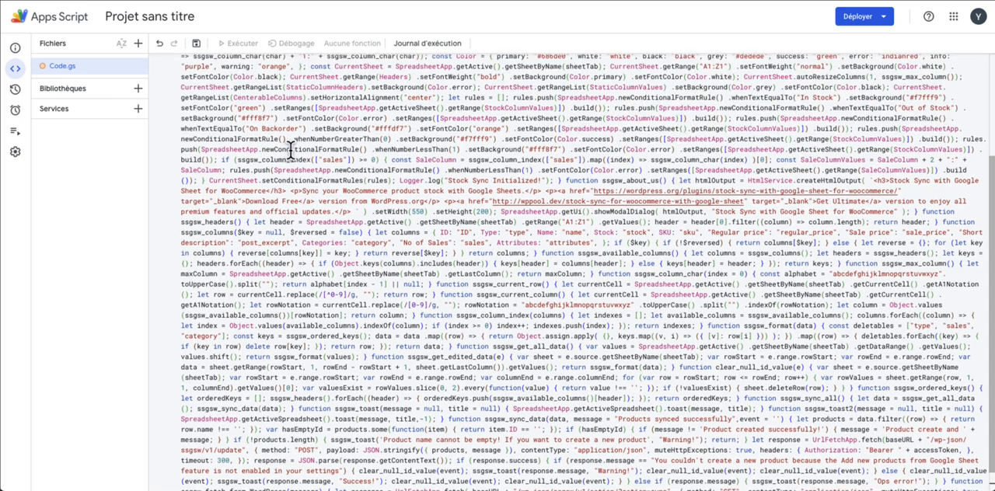
click(195, 43)
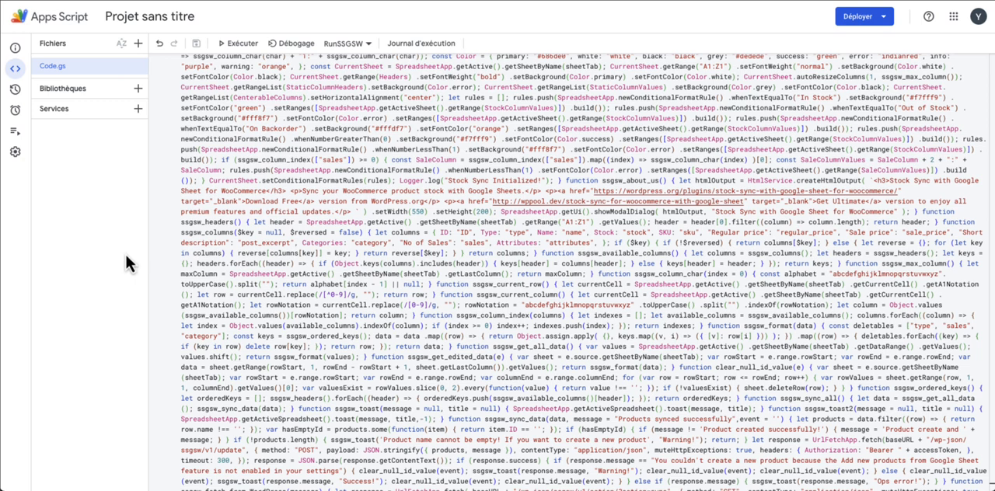
Run the RunSSGSW function and grant the unverified Projet sans titre app access to the Google account
click(246, 48)
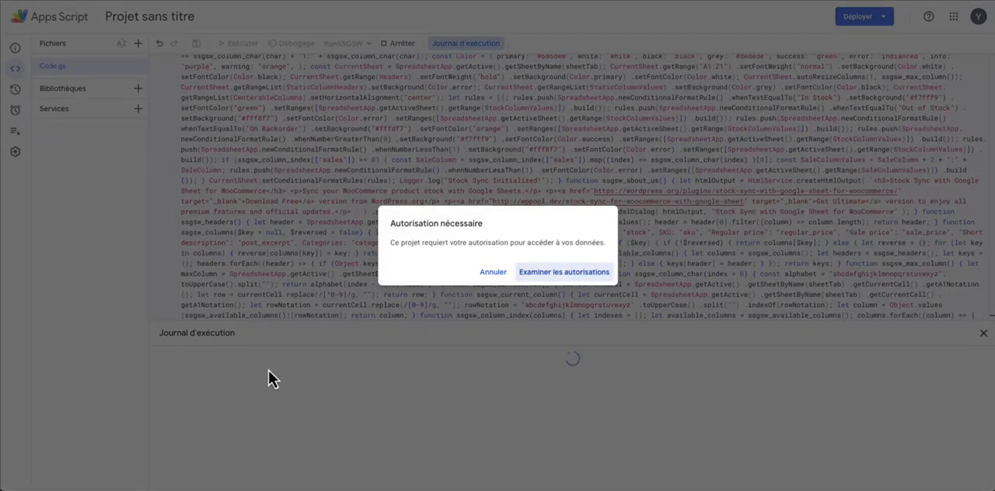
click(565, 272)
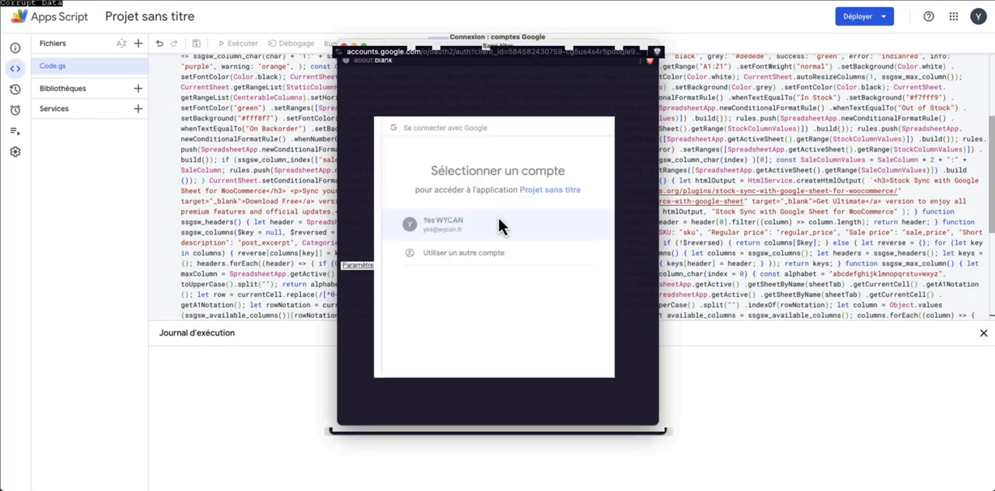
click(499, 222)
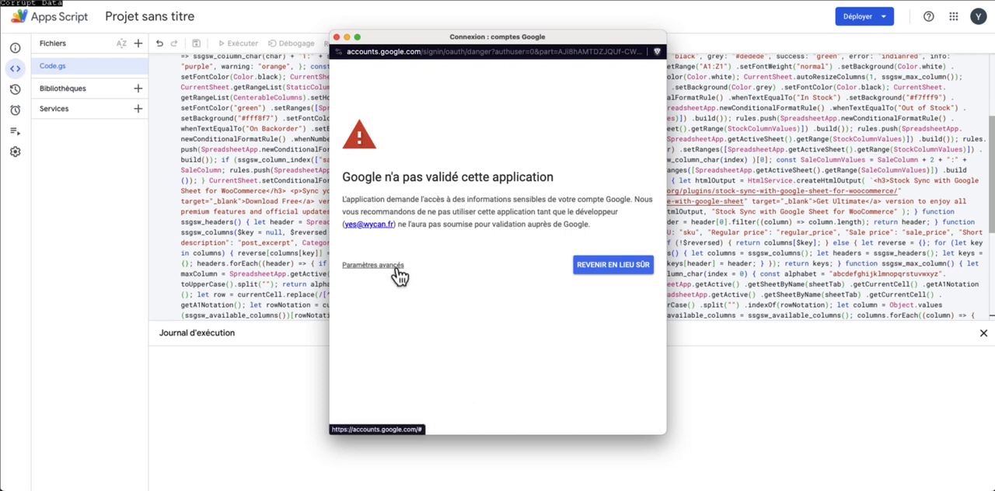
click(397, 266)
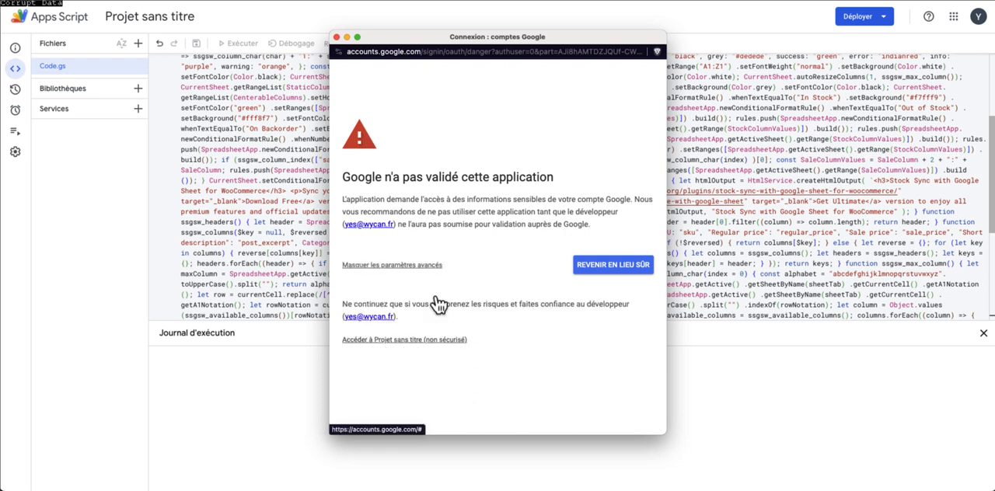
click(404, 339)
scroll(498, 280, down, 5)
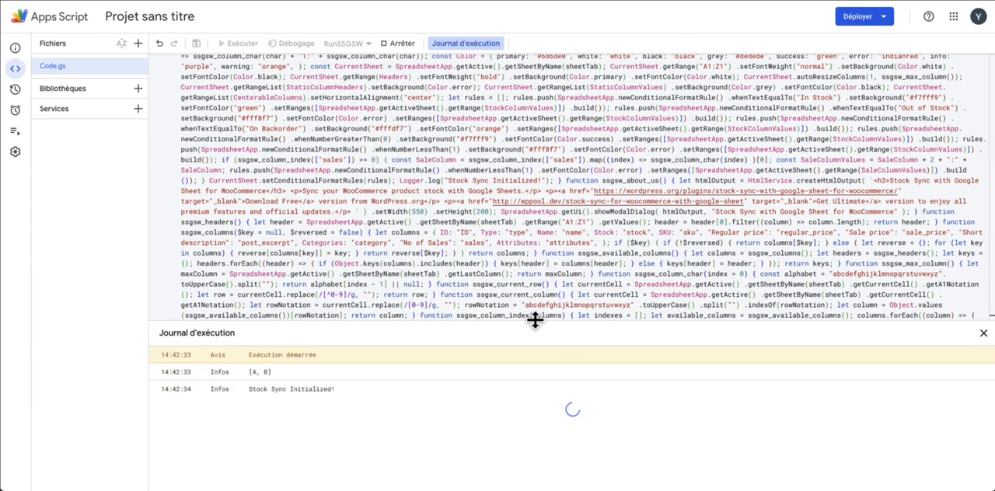
Return to the WordPress plugin setup, confirm the code was placed and run, and continue to Add Trigger
mouse_move(429, 487)
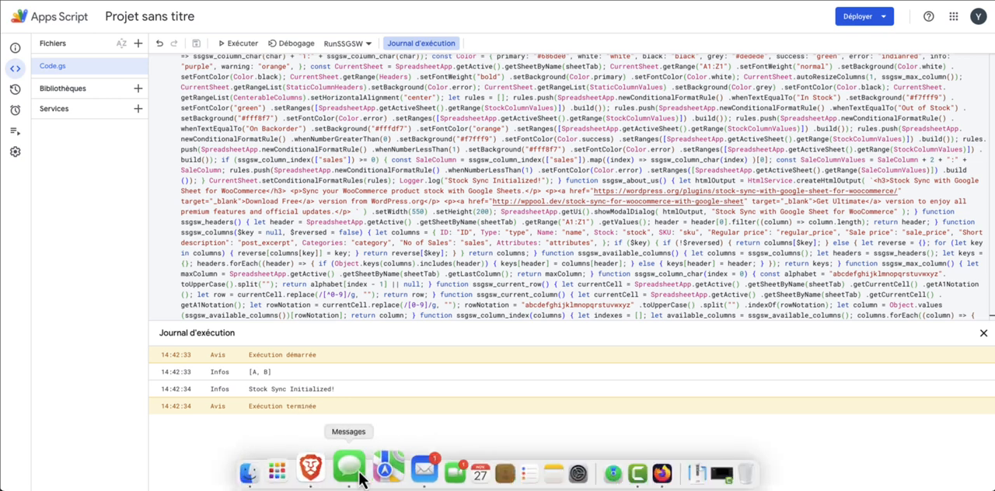
right_click(324, 466)
click(345, 342)
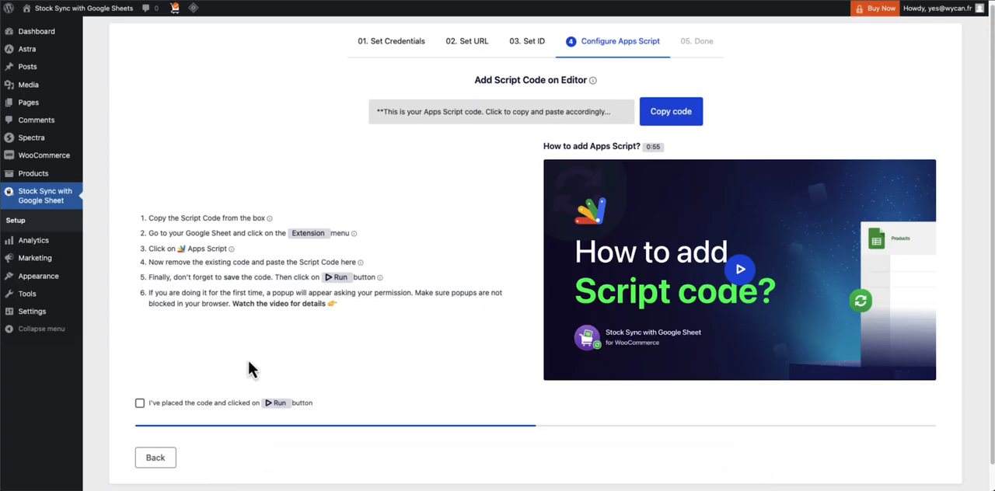
click(205, 404)
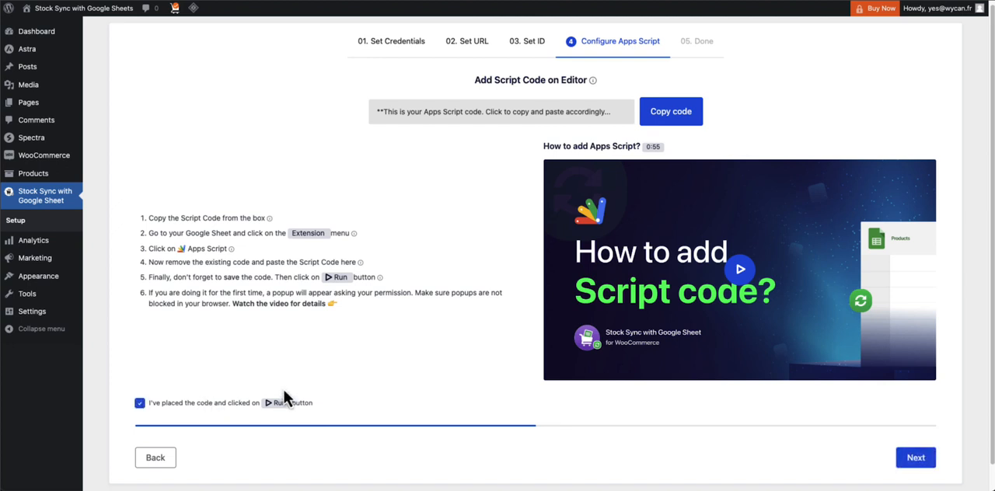
click(914, 459)
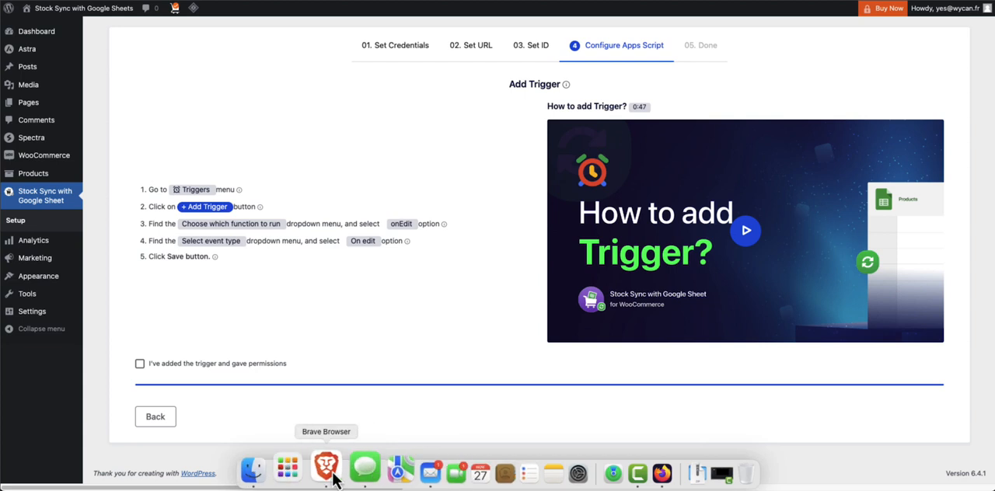
Add and save an Apps Script trigger that runs onEdit from Head, based on the spreadsheet, with event type Lors d'une modification
right_click(332, 476)
click(365, 337)
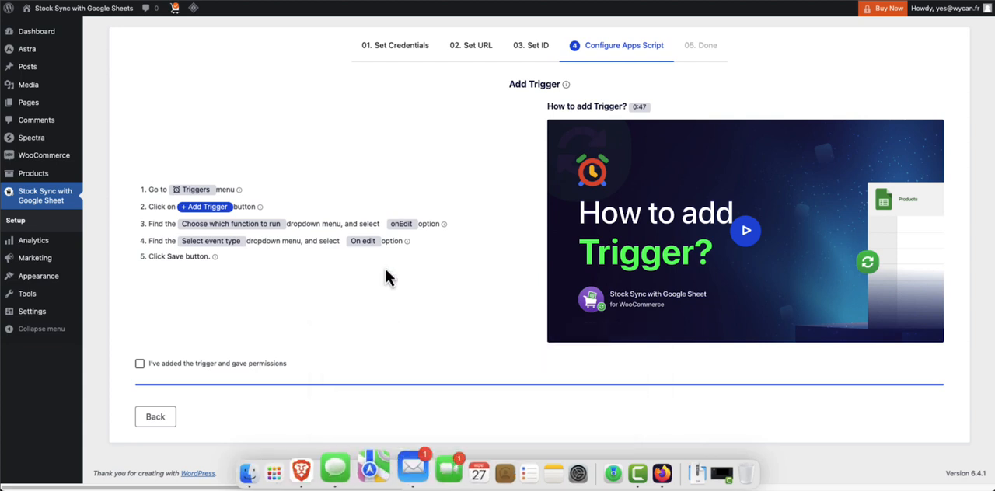
mouse_move(13, 94)
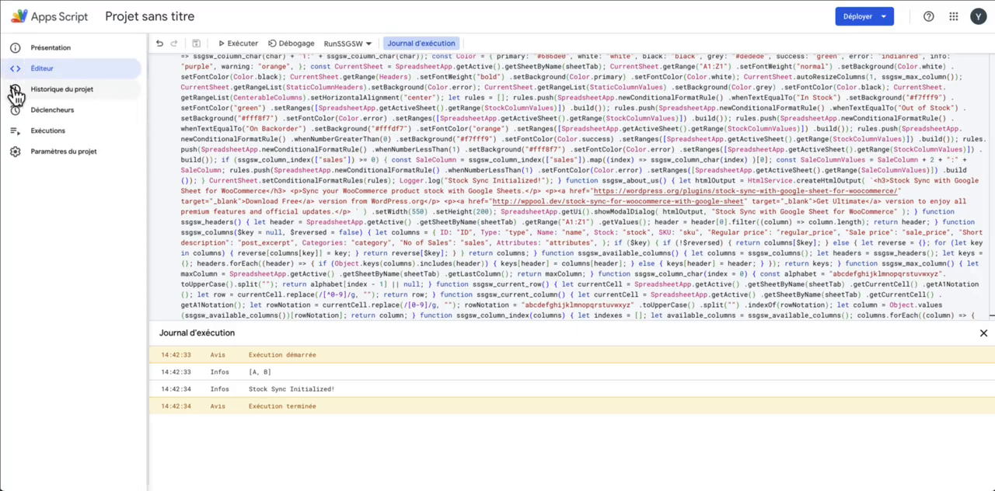
click(39, 110)
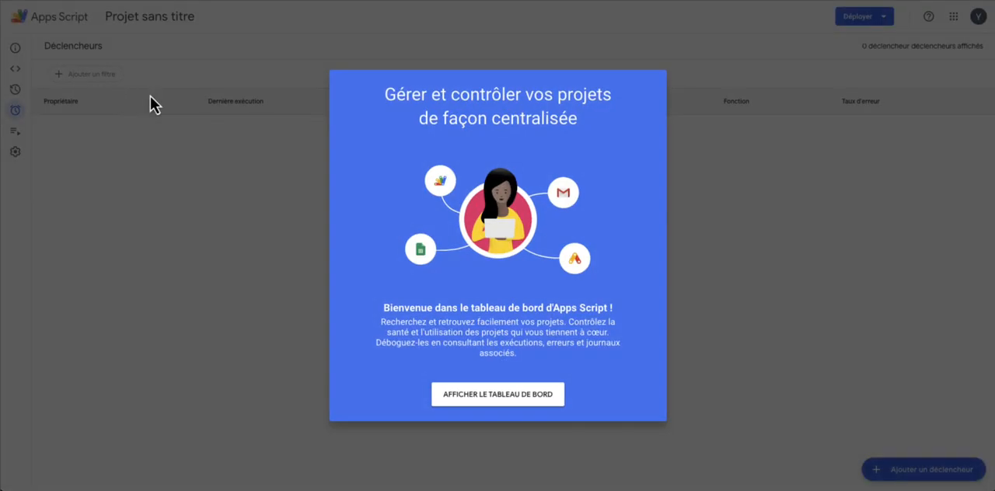
click(765, 134)
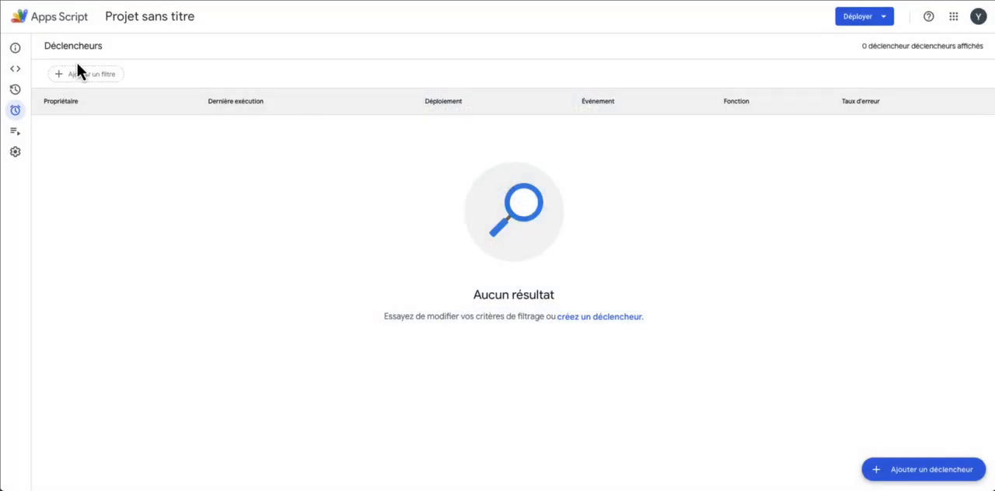
click(940, 471)
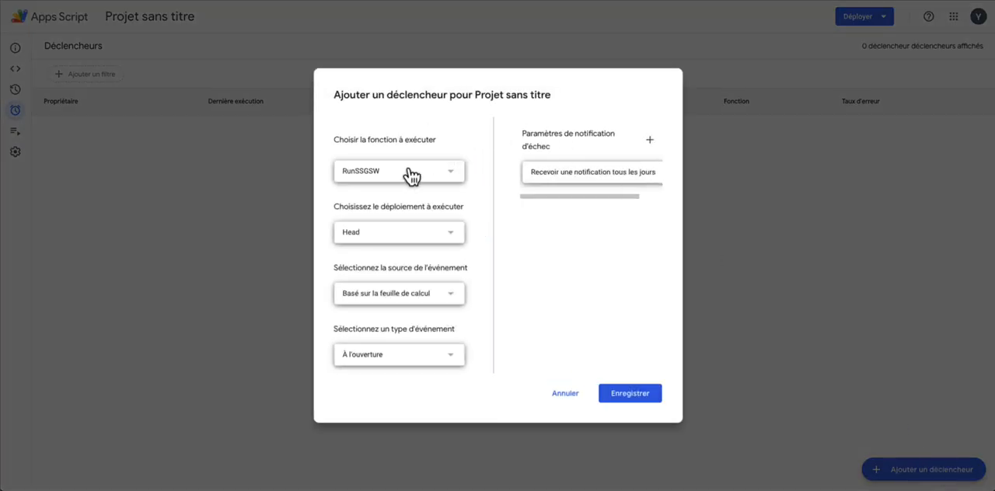
click(410, 175)
click(401, 91)
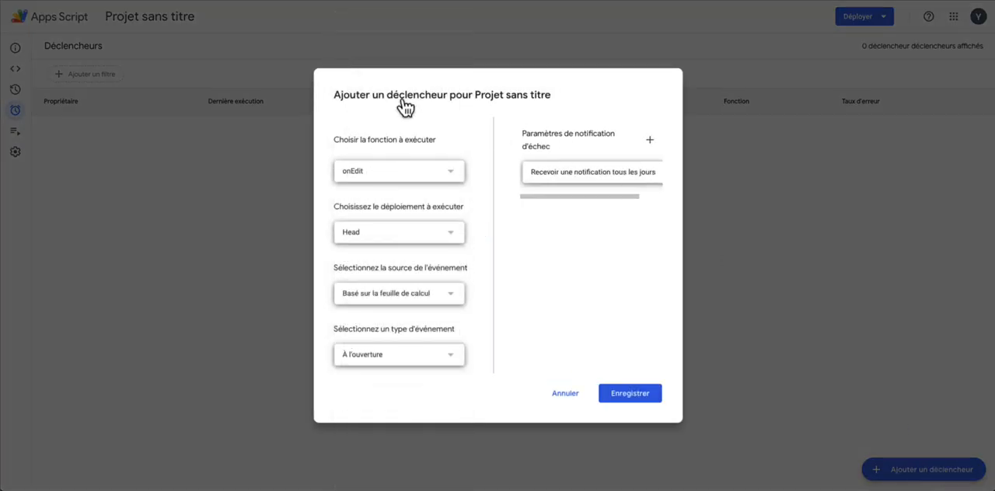
click(417, 352)
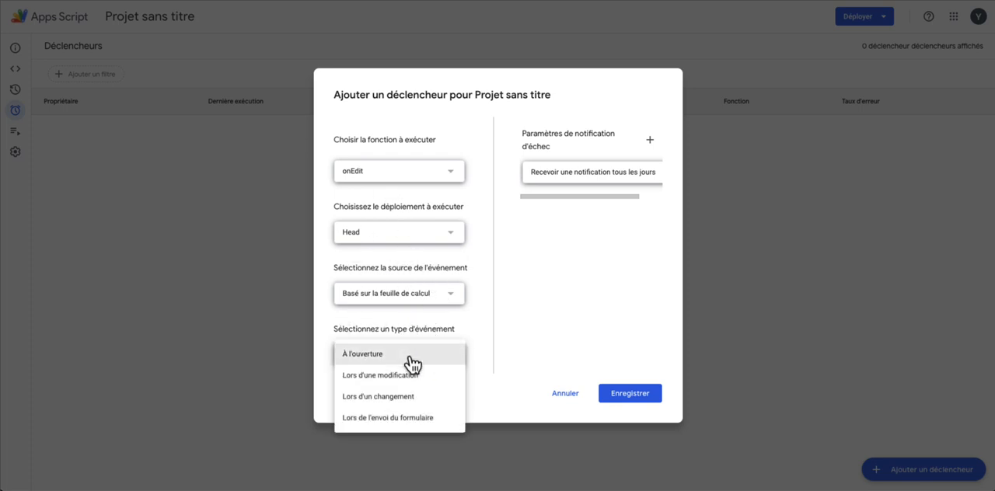
click(408, 377)
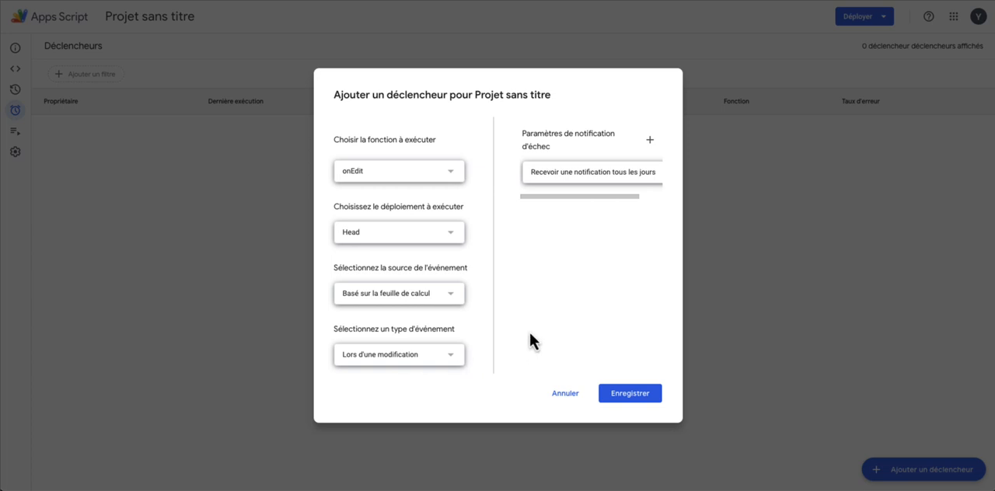
click(631, 403)
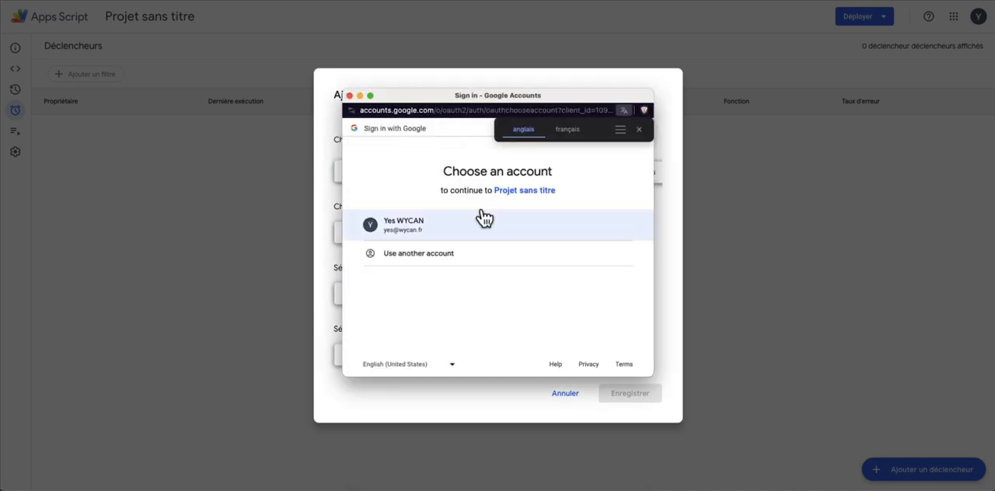
Authorize the trigger by choosing the Google account, proceeding to the unverified Projet sans titre app and allowing its requested permissions
click(471, 230)
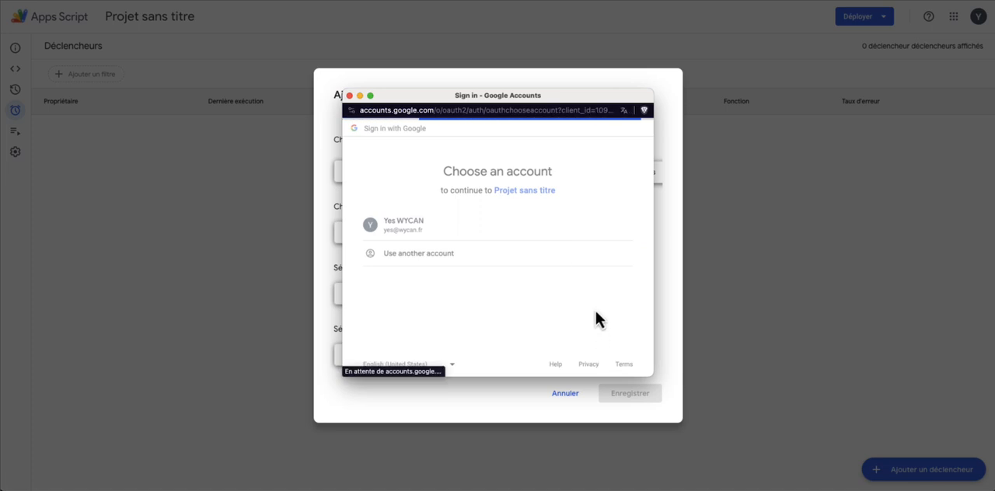
click(373, 284)
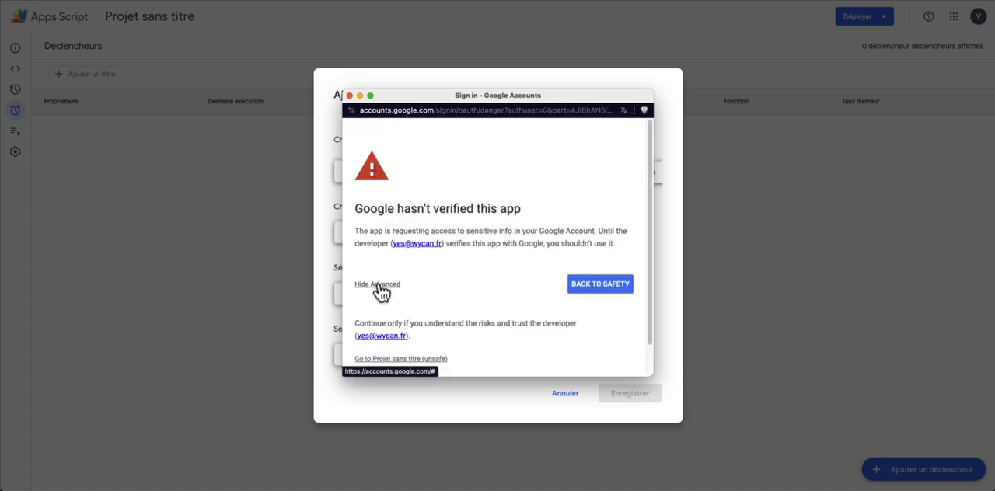
click(400, 359)
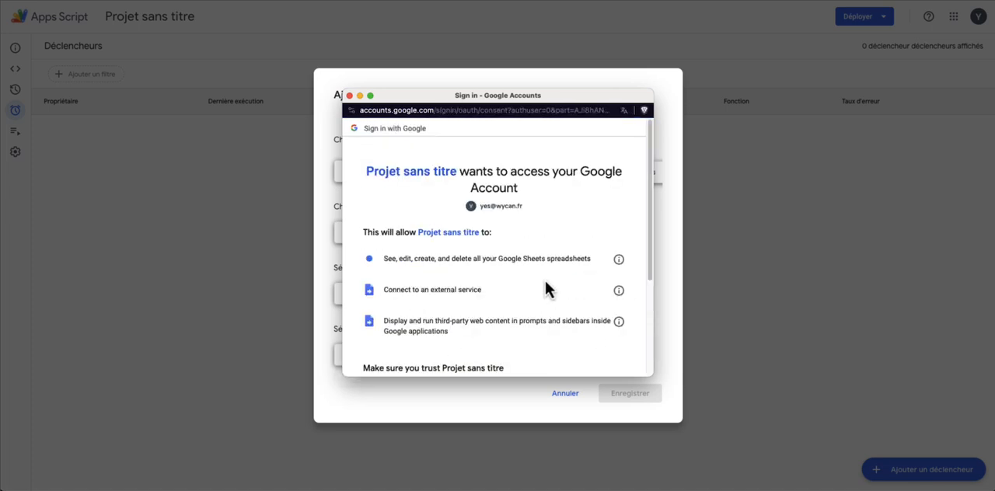
scroll(544, 290, down, 3)
click(587, 311)
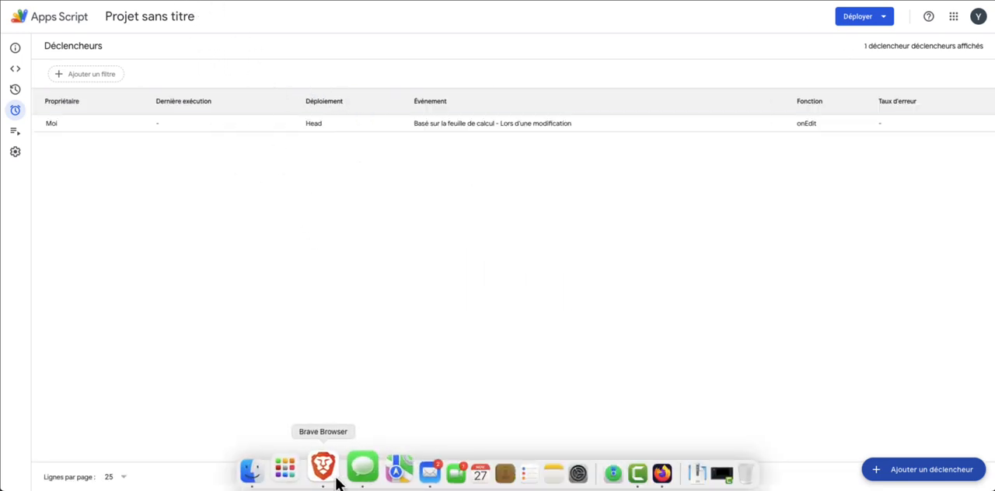
Confirm in the WordPress plugin setup that the trigger and permissions are in place, then sync the products with Google Sheet
right_click(337, 482)
click(367, 339)
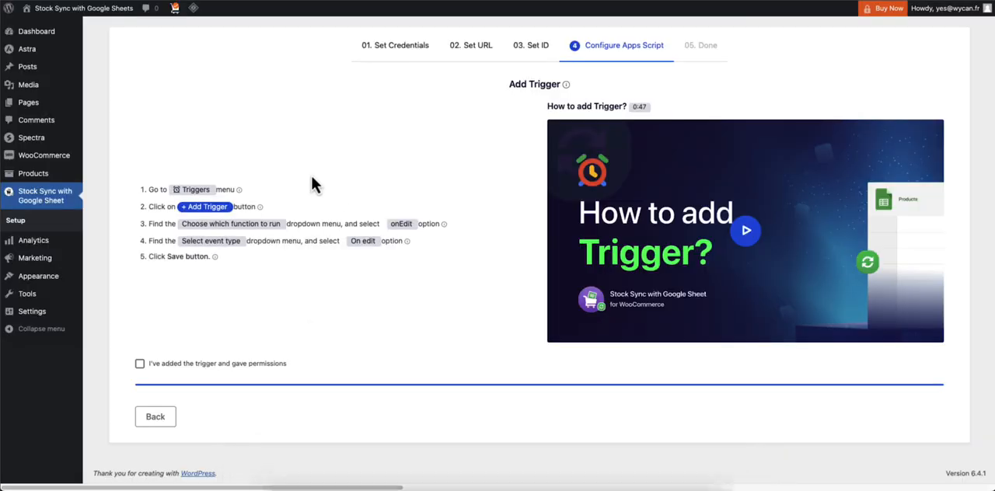
click(192, 372)
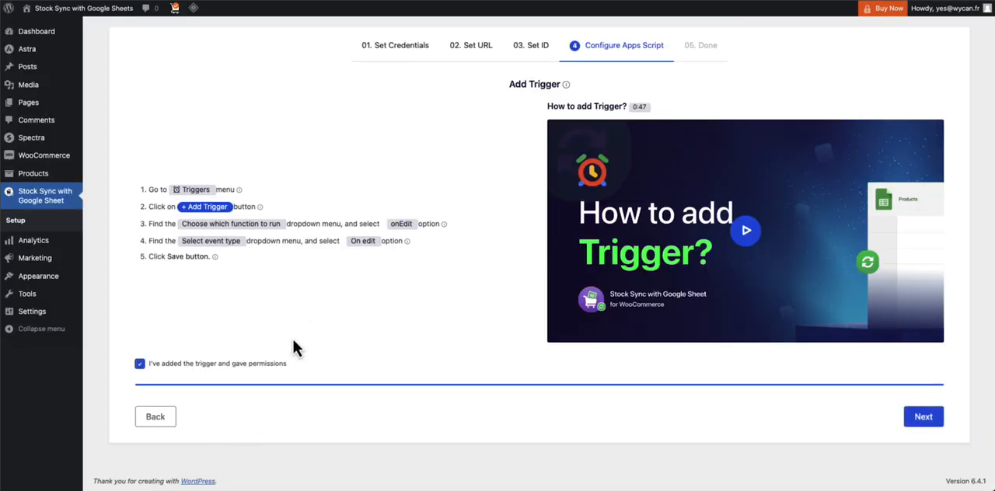
click(924, 416)
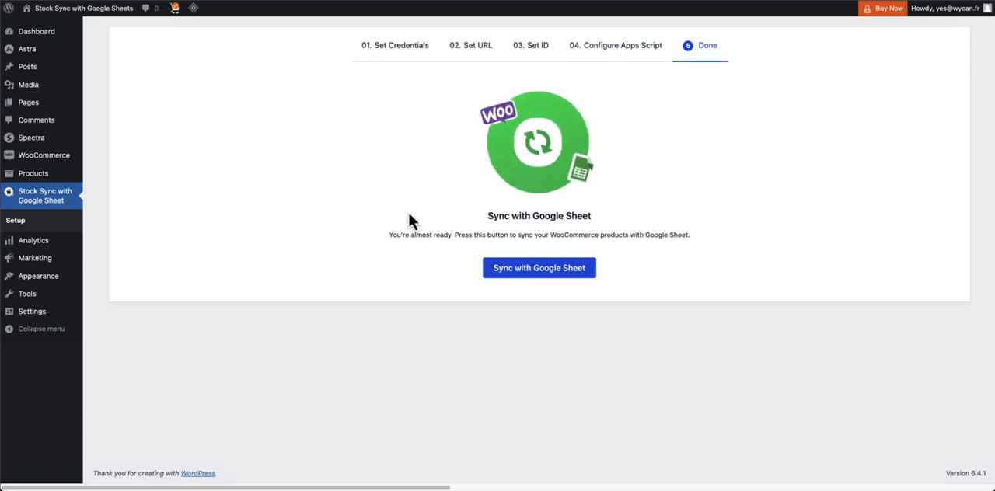
click(583, 274)
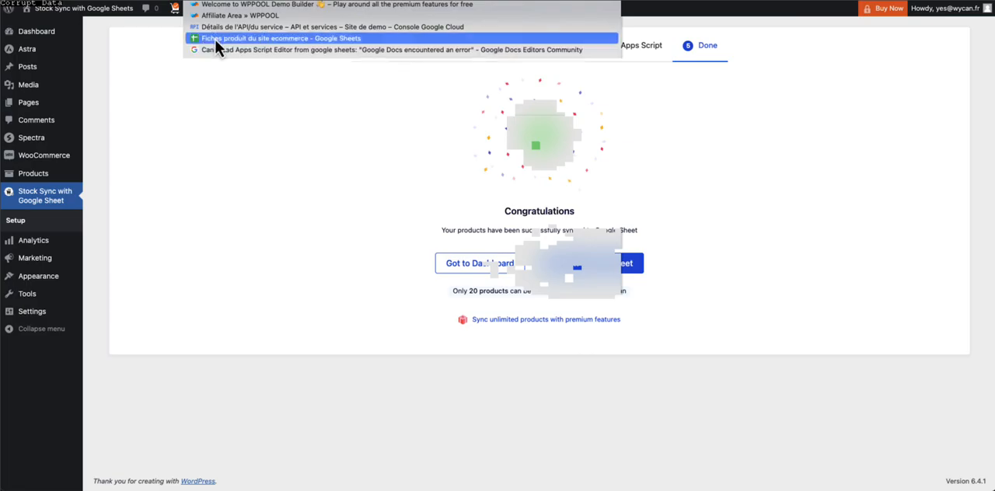
Open the Fiches produit du site ecommerce spreadsheet and fit the product columns' widths to their contents
click(215, 38)
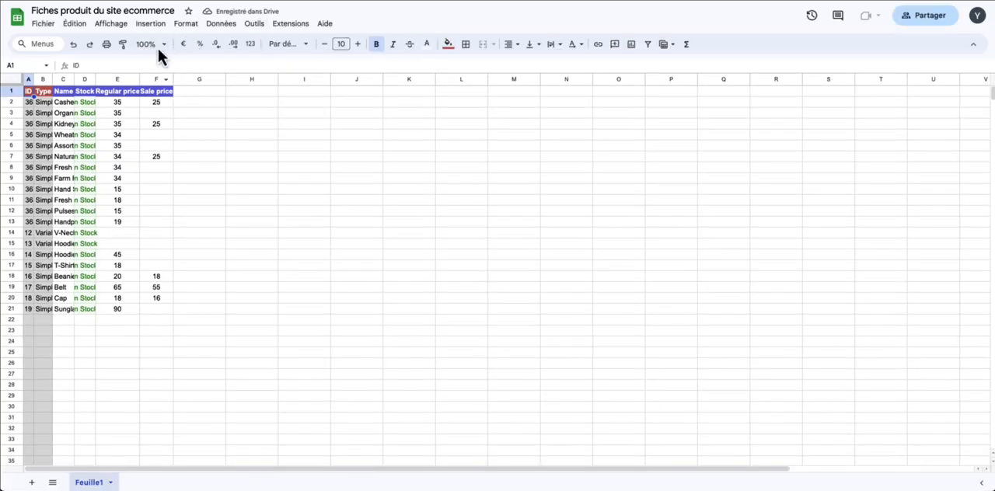
click(45, 79)
double_click(52, 77)
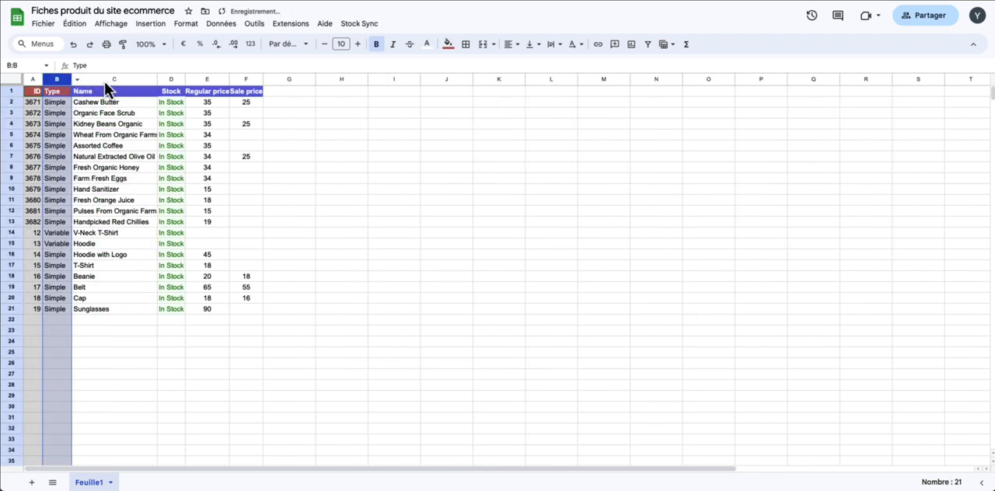
double_click(155, 76)
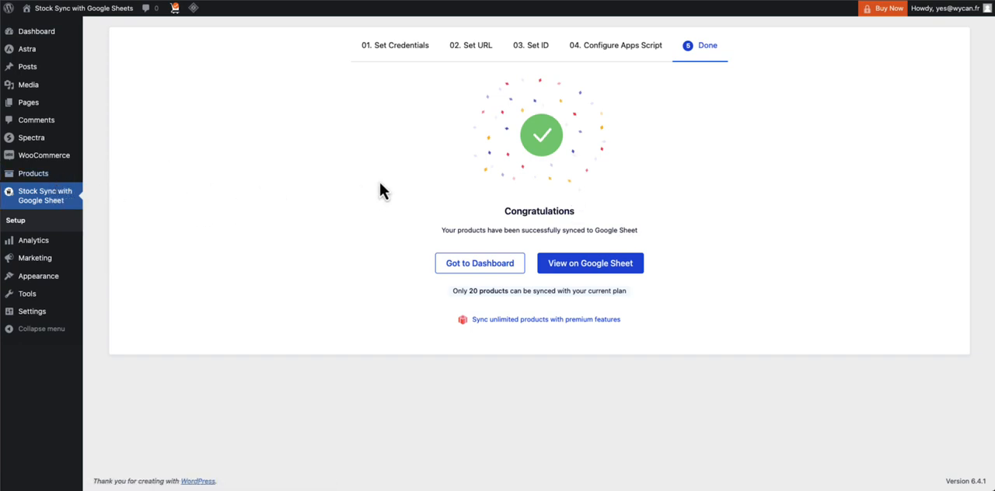
Open the Stock Sync plugin's dashboard in WordPress and activate its license
click(71, 203)
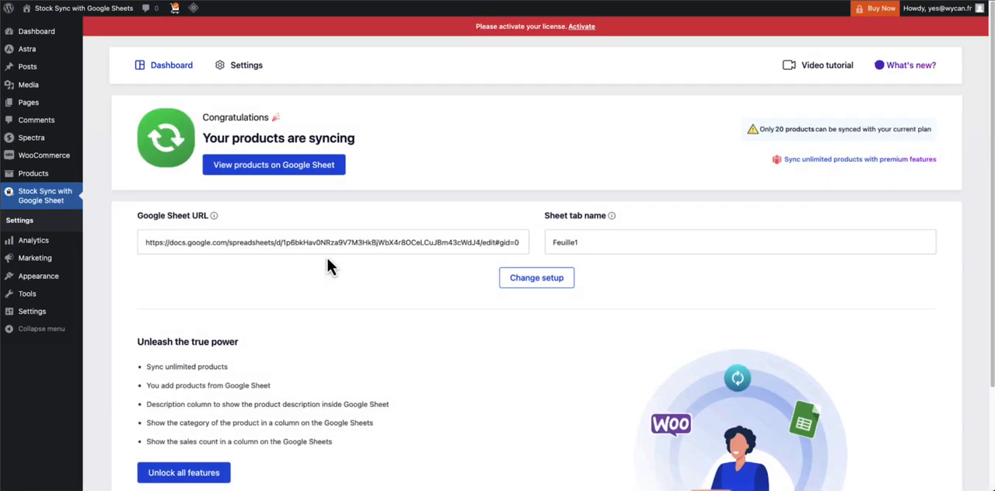
click(584, 35)
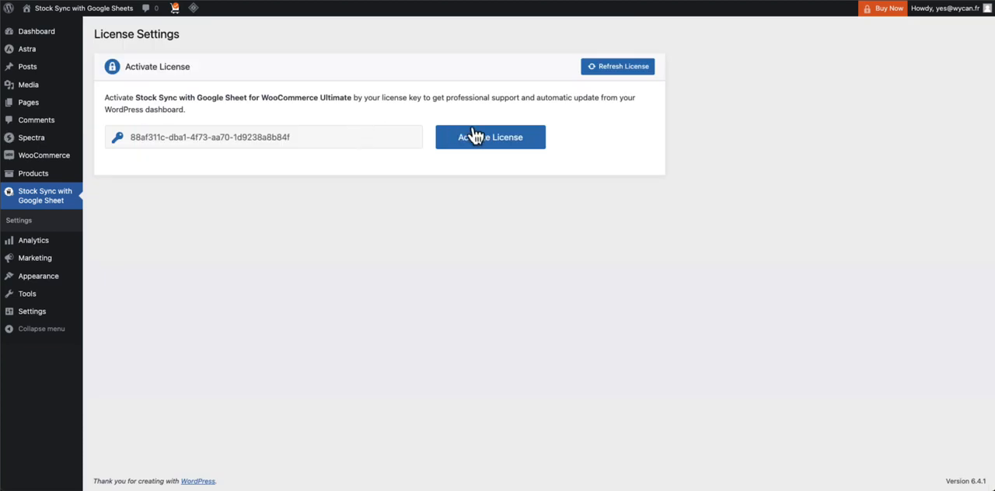
click(474, 136)
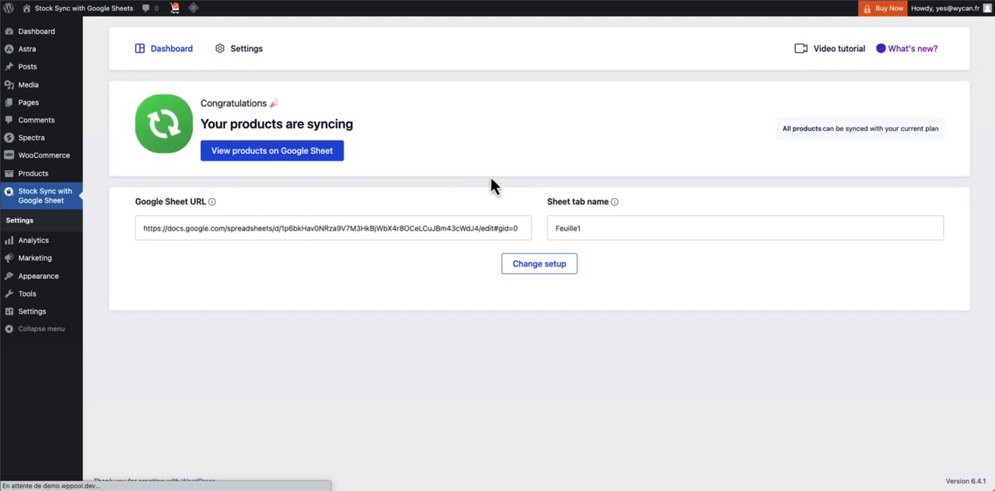
Open the Stock Sync plugin's settings and examine the Preference and Google Sheet columns options
click(246, 49)
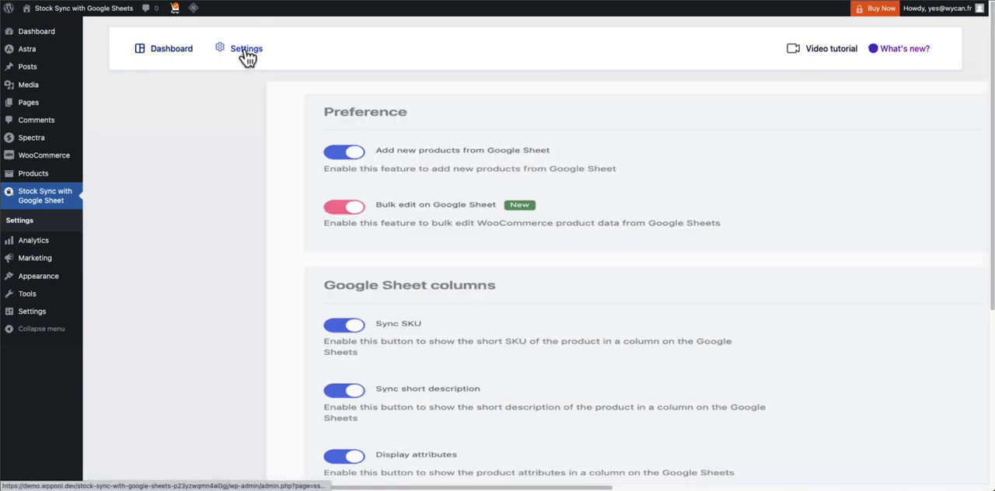
scroll(315, 128, down, 2)
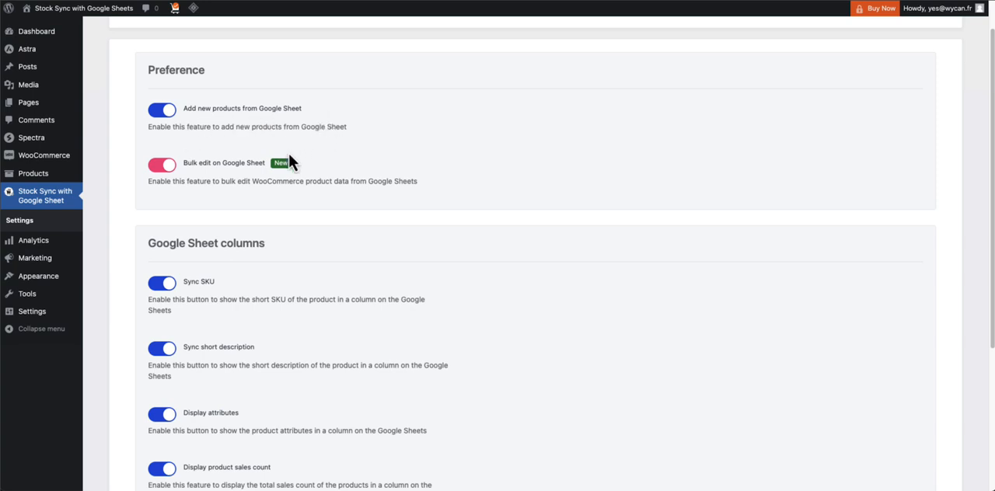
scroll(314, 192, down, 4)
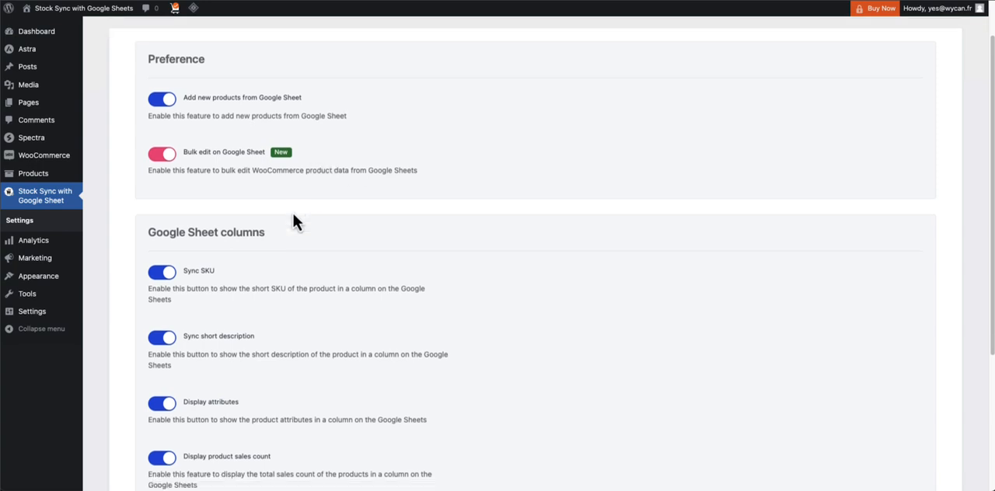
scroll(244, 204, up, 1)
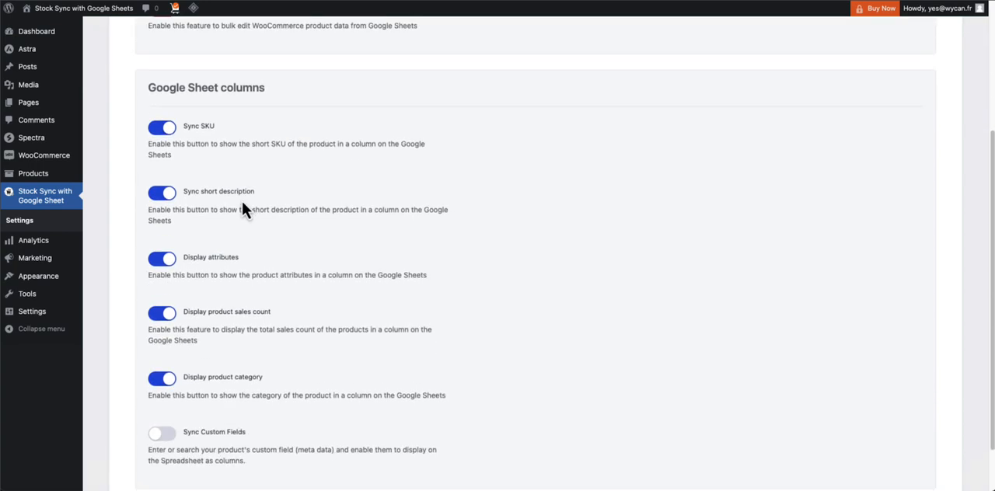
Examine the product meta fields offered by the Sync Custom Fields option, leaving the option disabled
scroll(222, 249, down, 1)
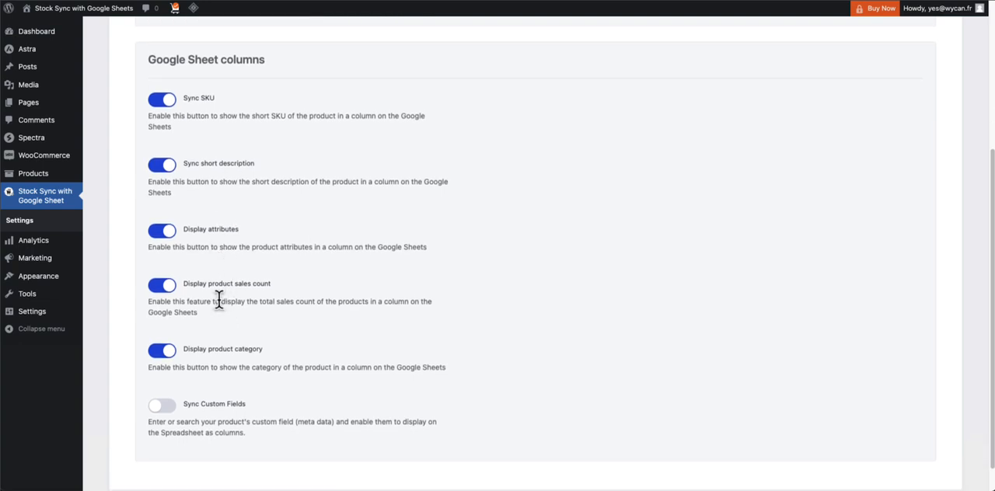
scroll(220, 302, down, 1)
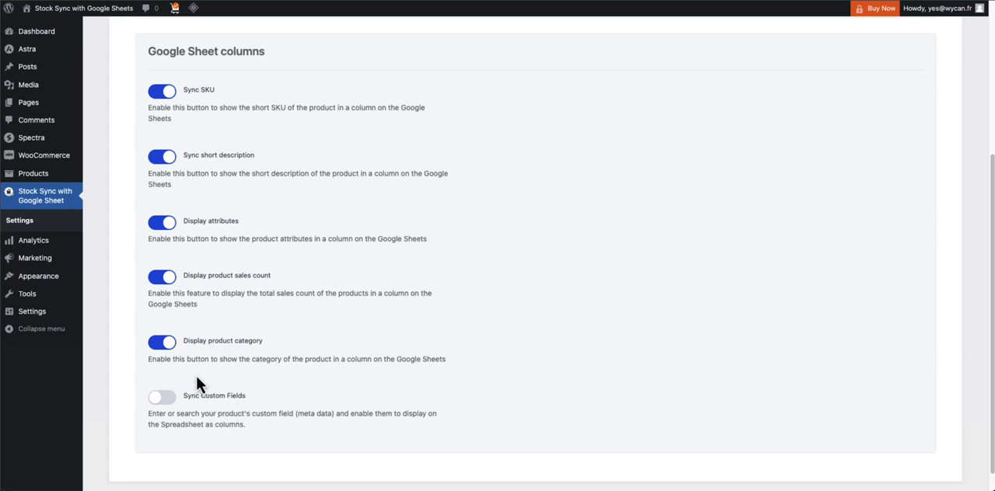
scroll(197, 381, down, 1)
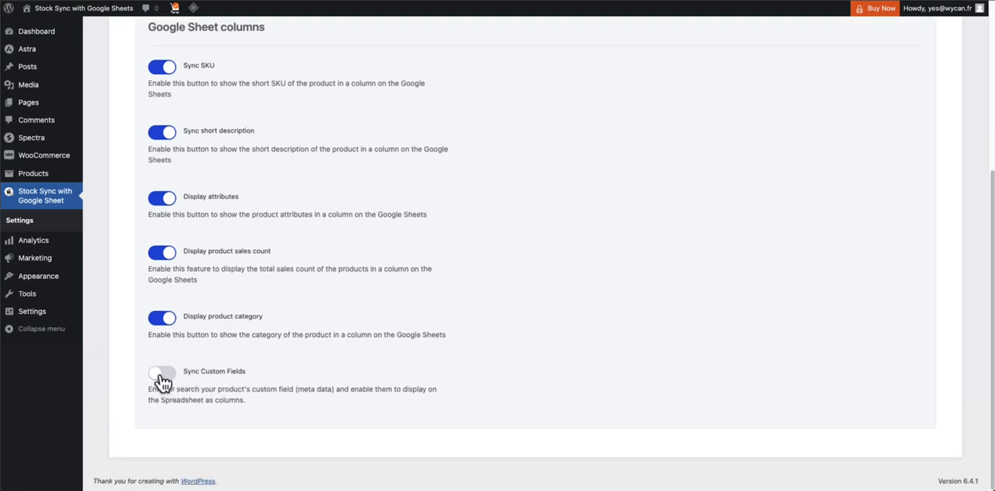
click(161, 375)
scroll(210, 379, down, 2)
click(208, 378)
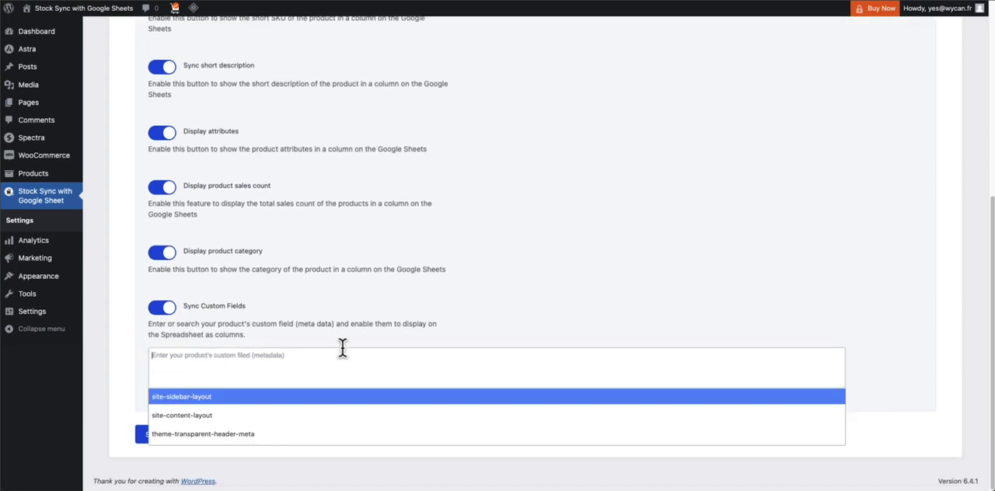
click(159, 311)
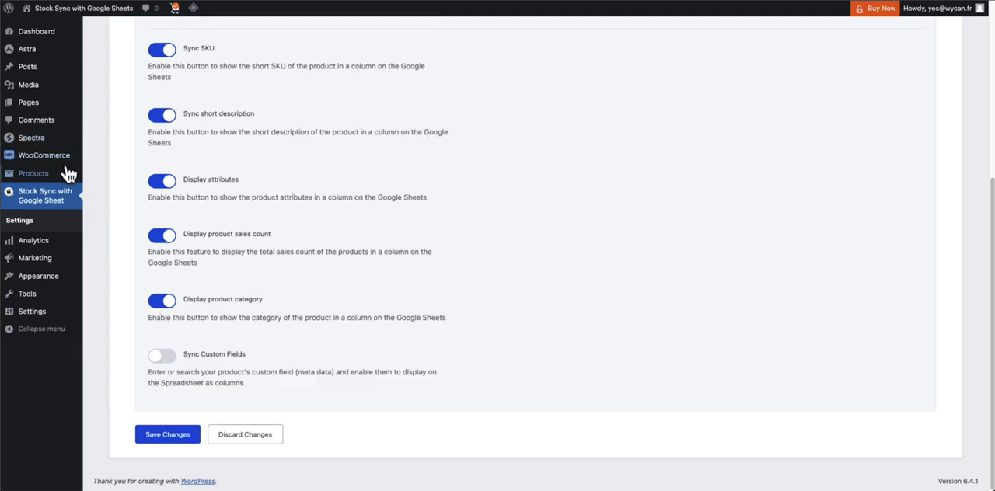
Fetch the WooCommerce products into the Fiches produit du site ecommerce spreadsheet with Stock Sync and review the added columns
mouse_move(69, 174)
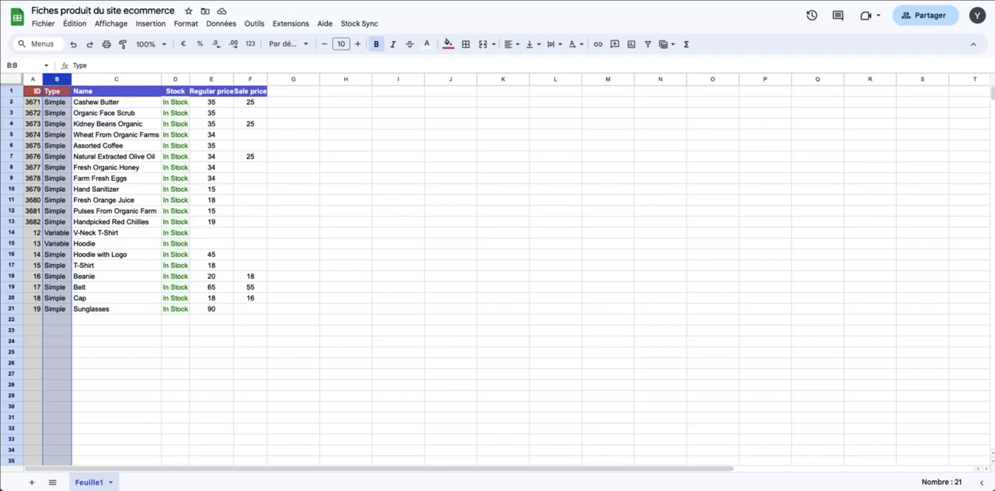
click(325, 181)
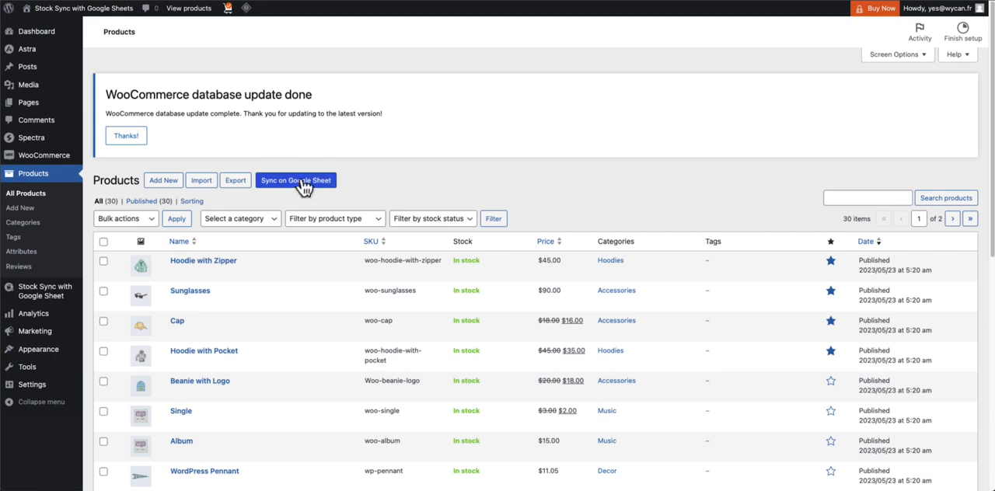
click(301, 181)
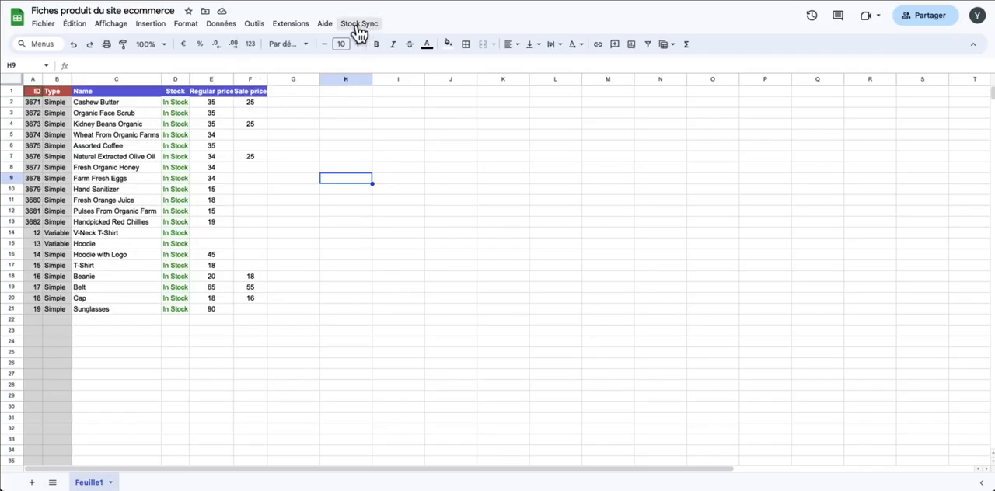
click(360, 24)
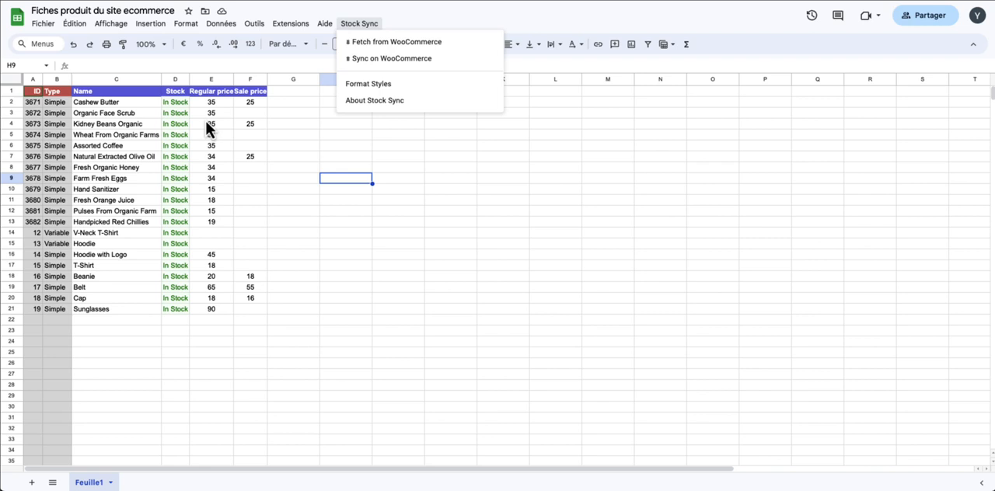
click(380, 49)
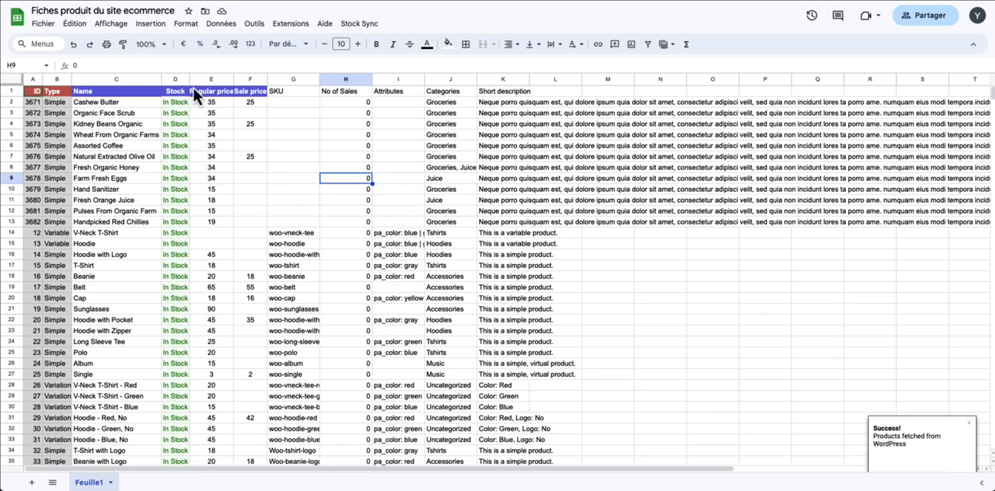
click(363, 125)
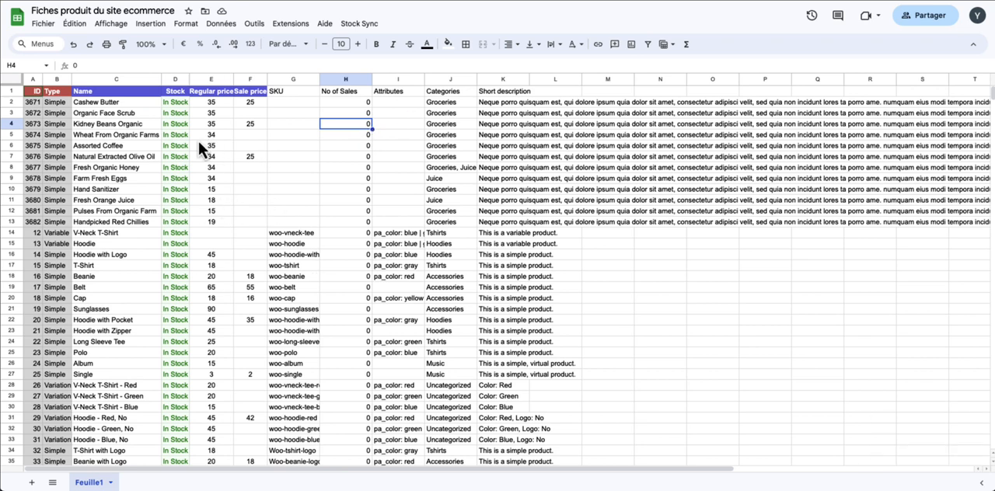
scroll(326, 227, down, 1)
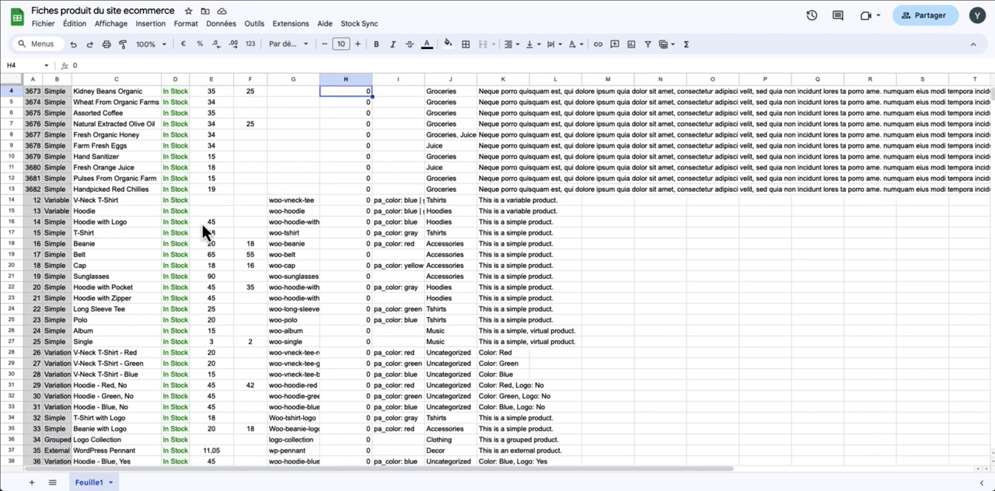
scroll(204, 218, up, 1)
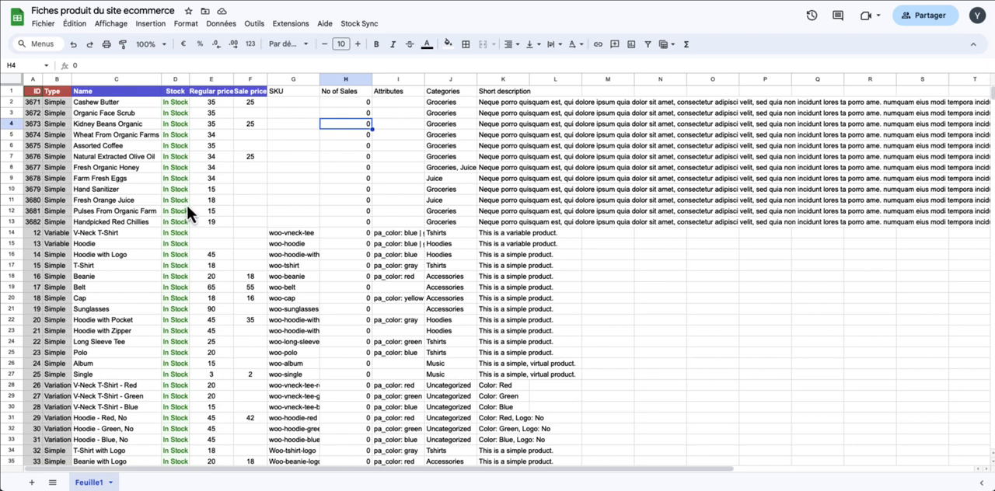
scroll(187, 204, down, 6)
scroll(186, 203, up, 6)
Copy the product name Hoodie with Logo from the spreadsheet and search the WooCommerce product list for it
click(119, 256)
key(ctrl+c)
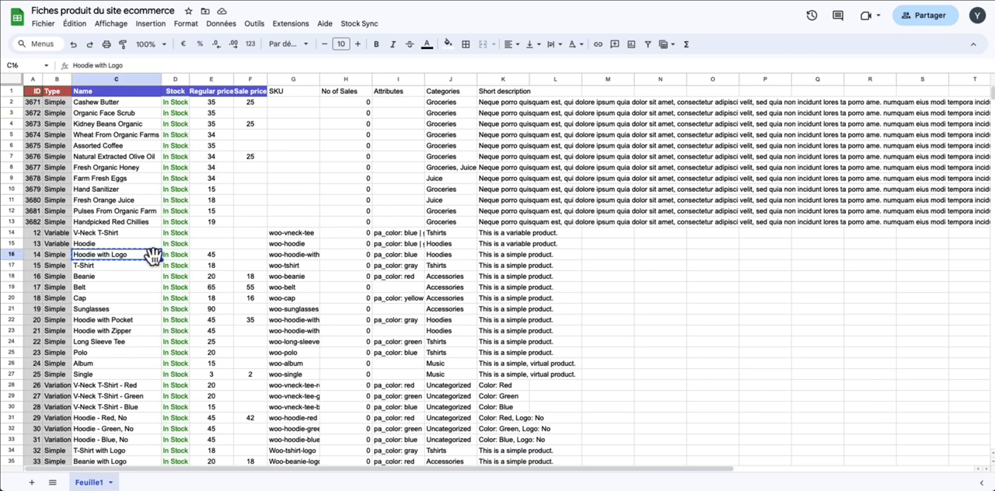
click(171, 234)
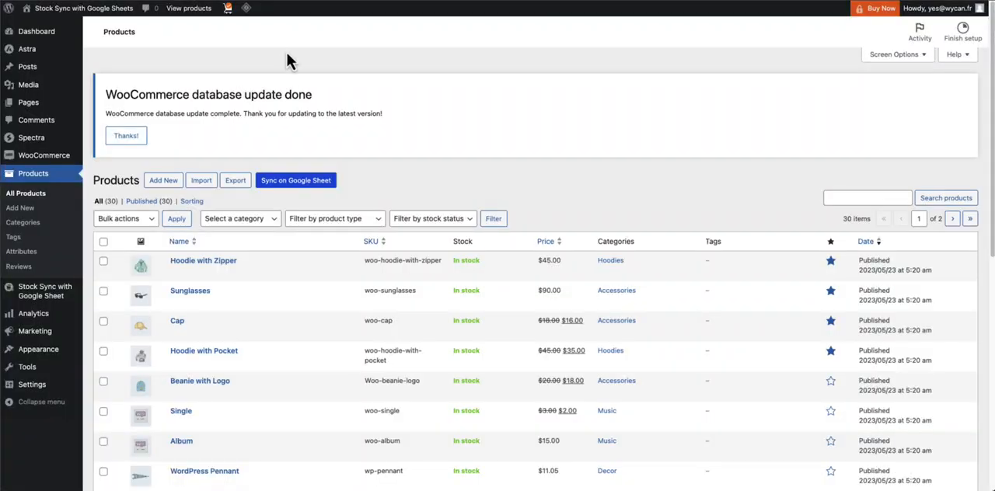
click(849, 195)
key(ctrl+v)
key(Return)
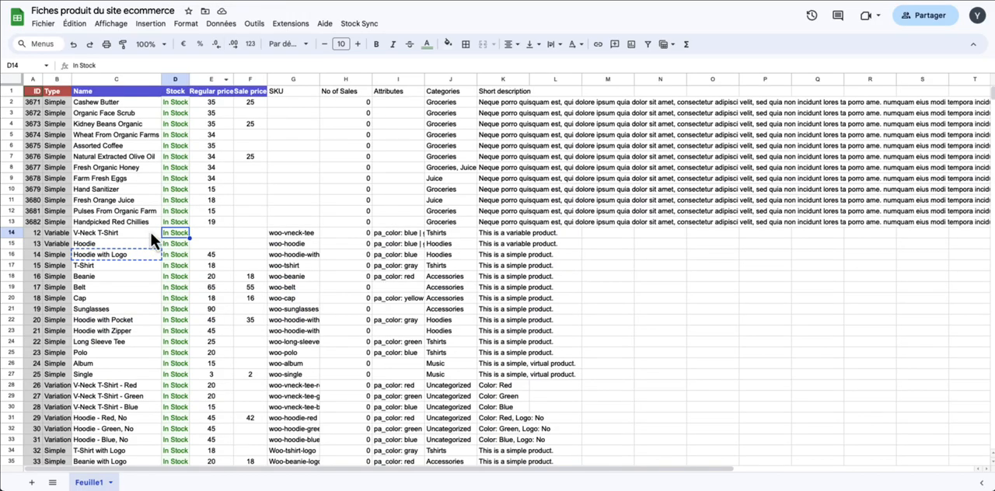
Rename the product Hoodie with Logo to Hoodie avec logo in the spreadsheet's Name column
click(136, 253)
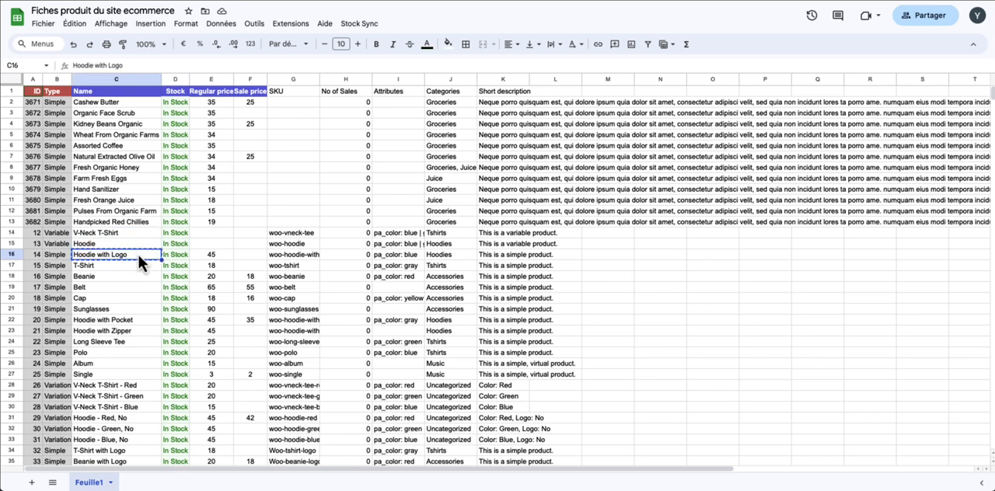
text(Hoodie)
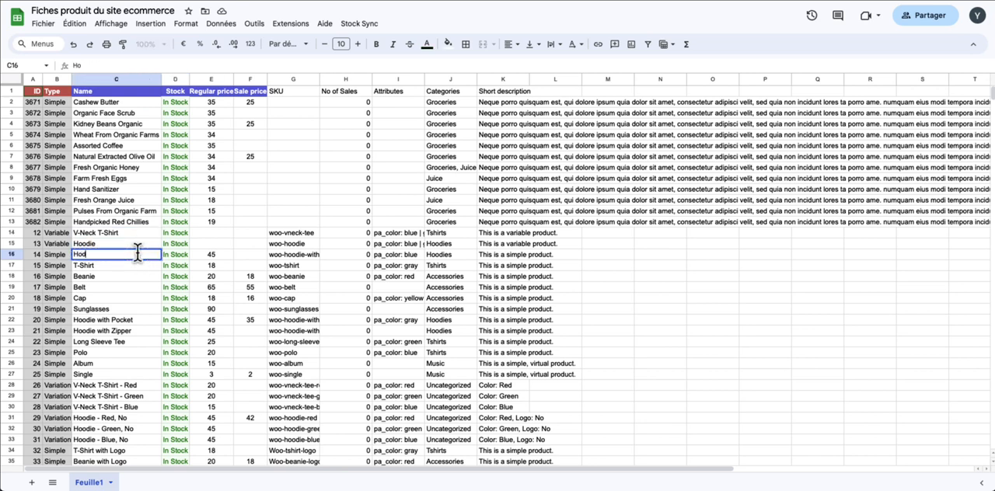
text(c logo)
click(199, 245)
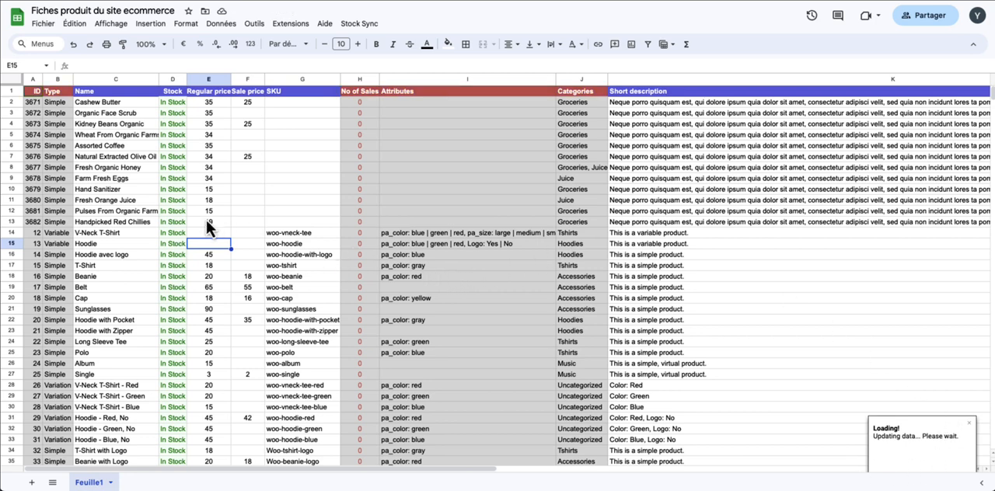
click(145, 254)
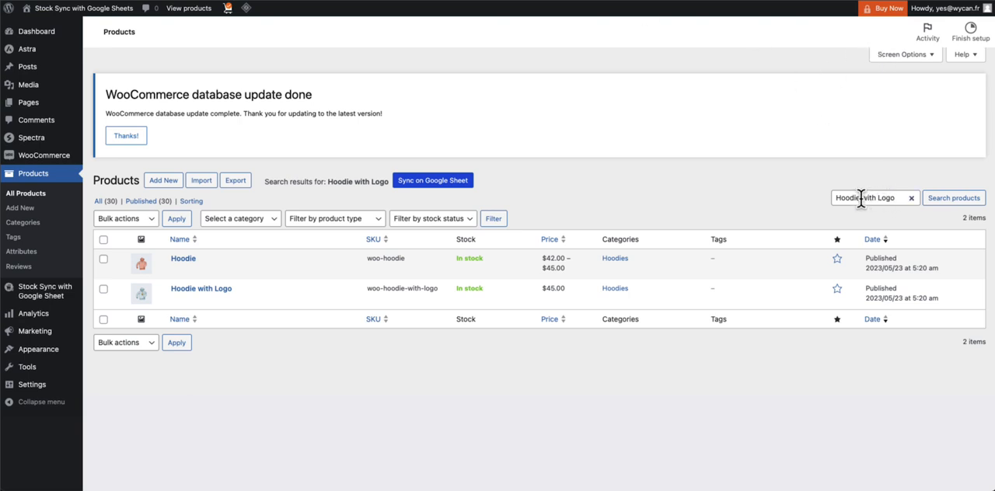
Search the WooCommerce product list for Hoodie to check the renamed product
drag(861, 199, 902, 200)
key(BackSpace)
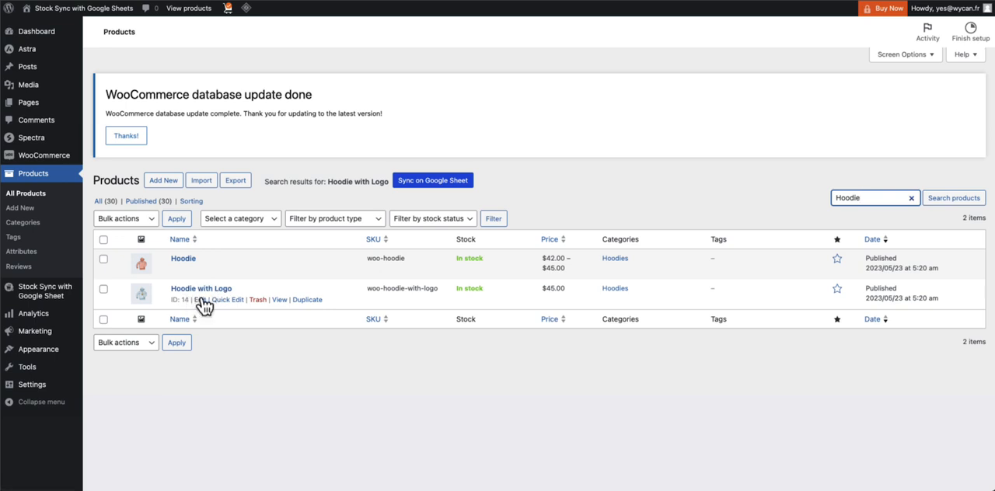
click(199, 300)
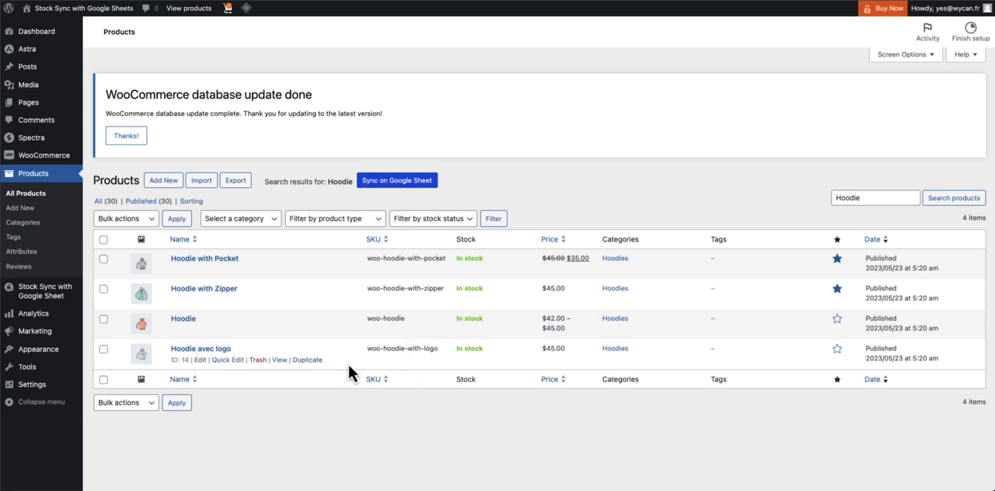
Return to the spreadsheet and set the sale price of Hoodie avec logo to 35
click(253, 1)
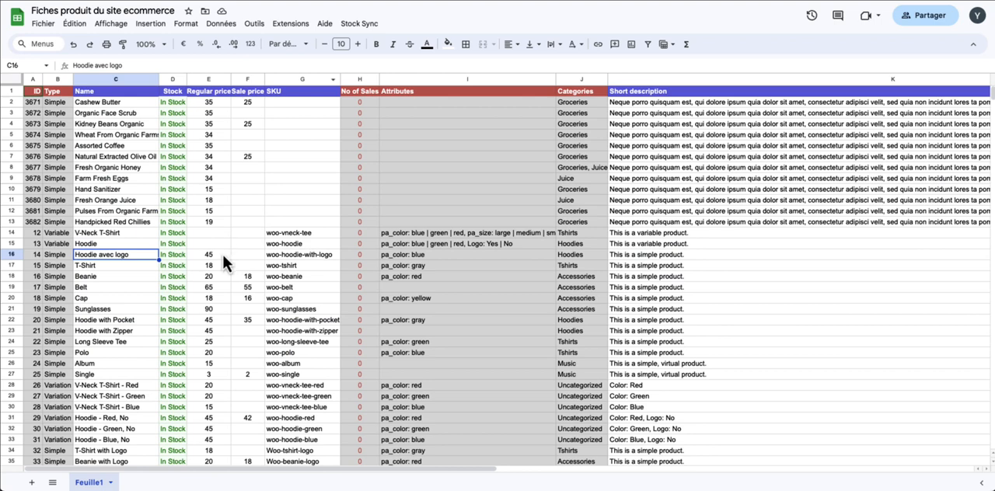
click(219, 255)
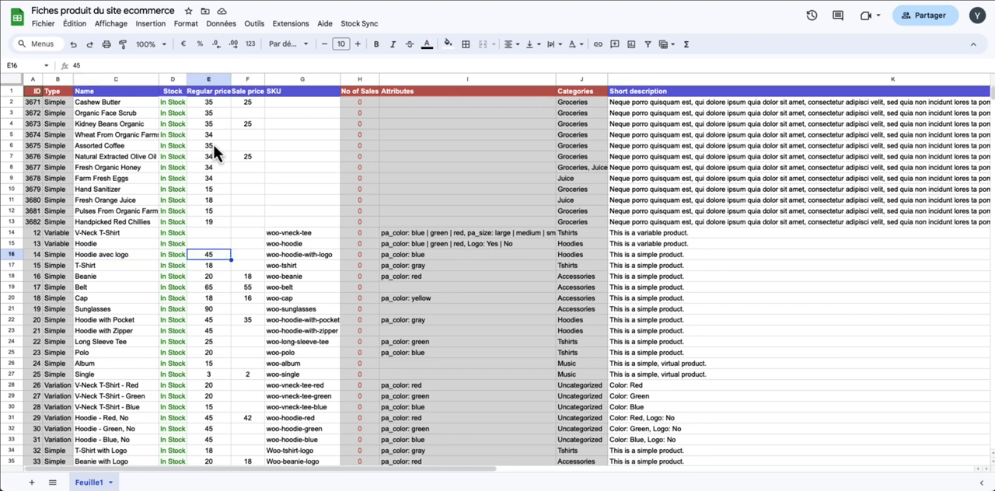
click(247, 258)
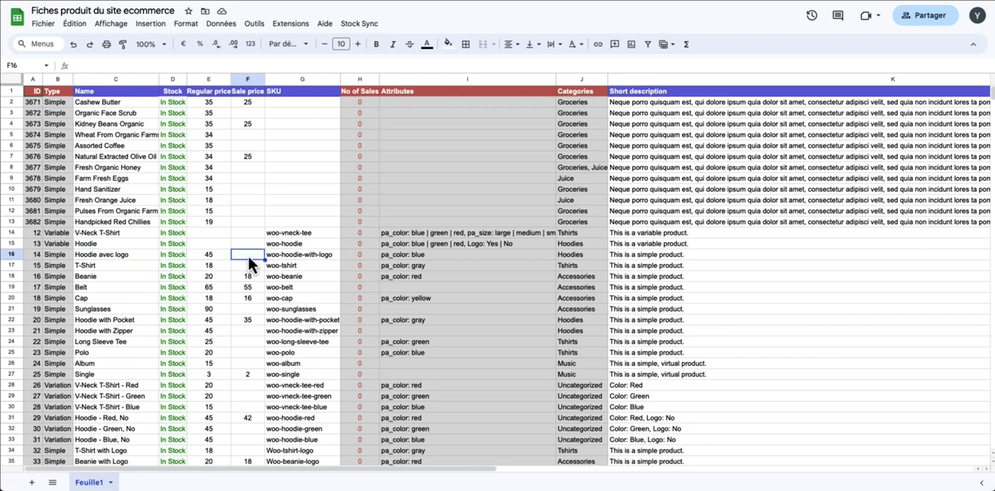
text(35)
click(276, 235)
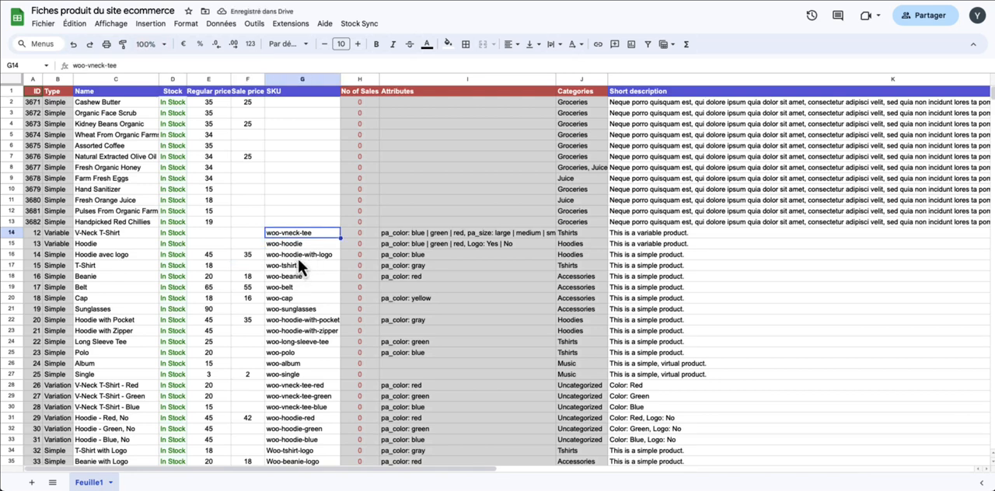
Change the SKU of Hoodie avec logo to hoodlogo in the spreadsheet
click(298, 257)
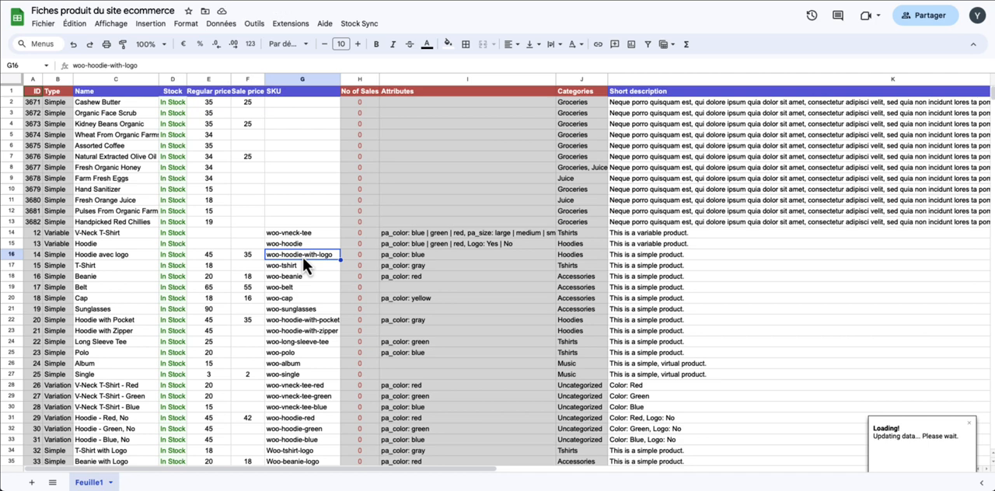
text(hoodlogo)
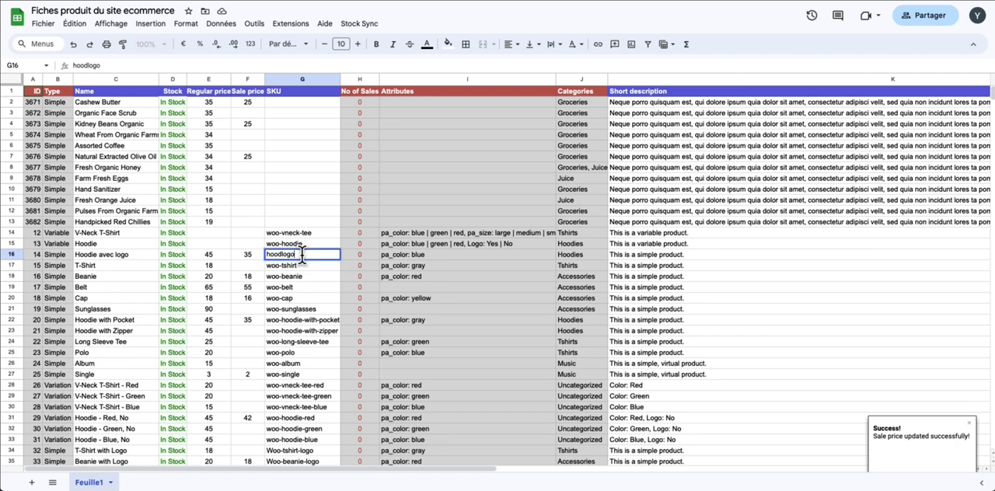
click(310, 233)
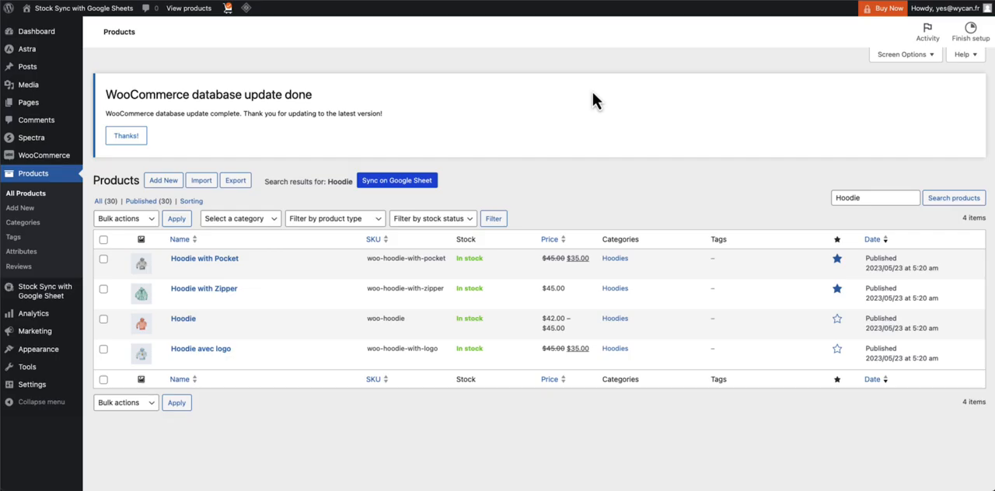
Reload the WooCommerce product list and check the SKU and sale price of Hoodie avec logo
key(super+r)
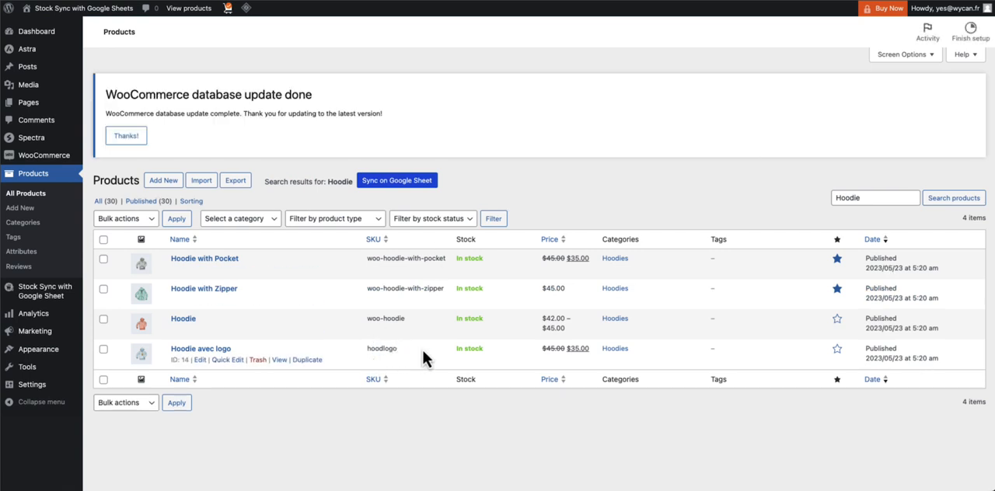
drag(565, 348, 584, 350)
click(540, 351)
Open Hoodie avec logo for editing and inspect its inventory stock-tracking options, leaving stock quantity tracking disabled
click(221, 349)
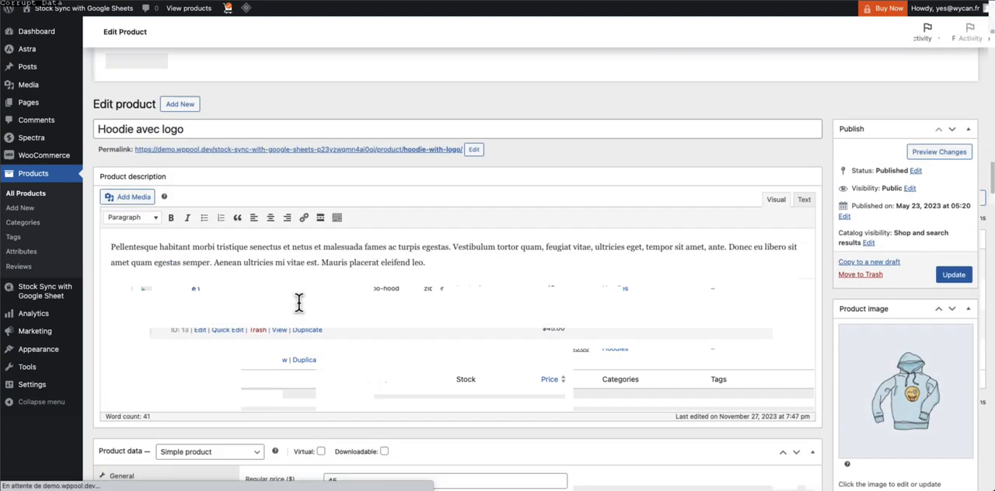
scroll(304, 304, down, 5)
click(225, 169)
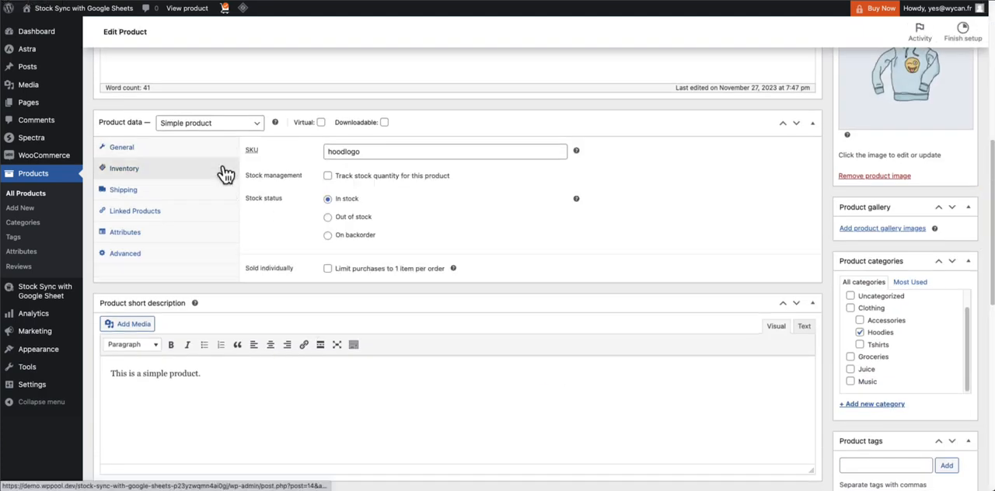
click(328, 174)
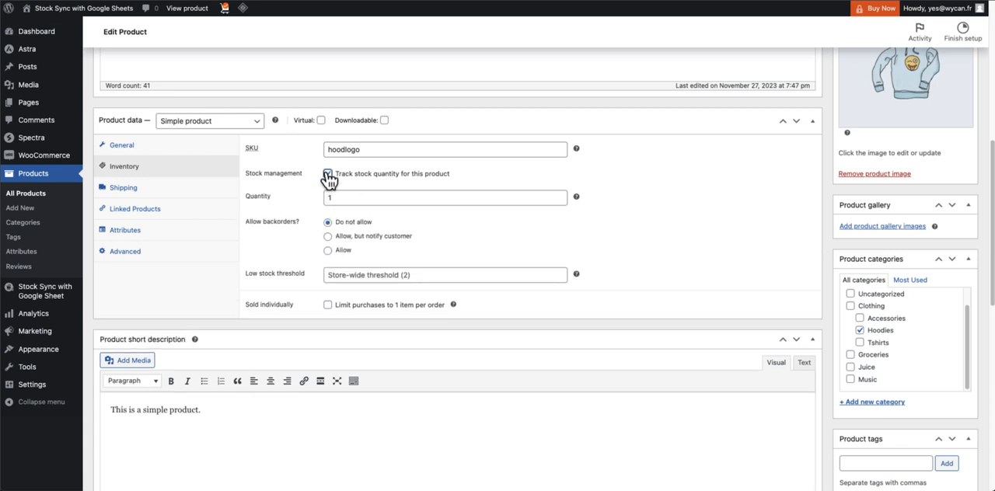
click(327, 174)
scroll(133, 222, up, 2)
key(alt+Left)
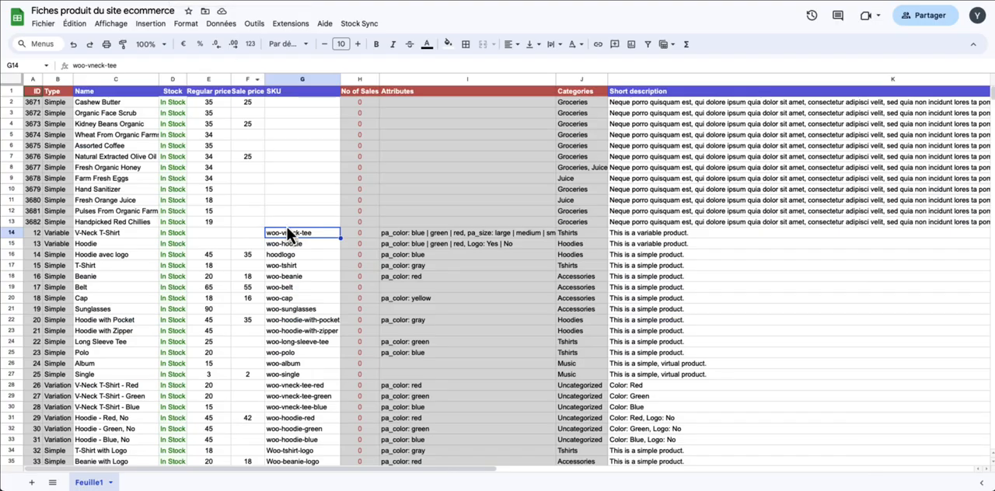
Set the stock of Hoodie avec logo to 50 in the spreadsheet
click(169, 235)
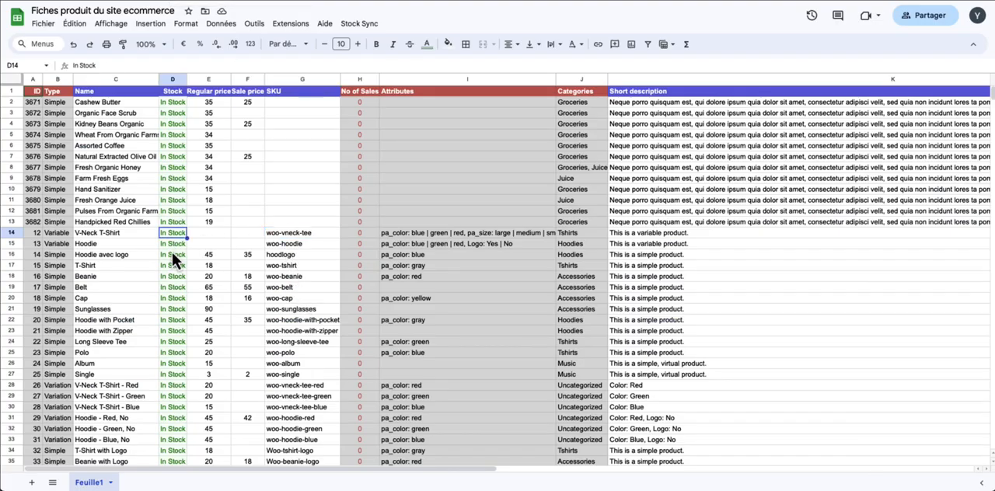
click(173, 254)
text(50)
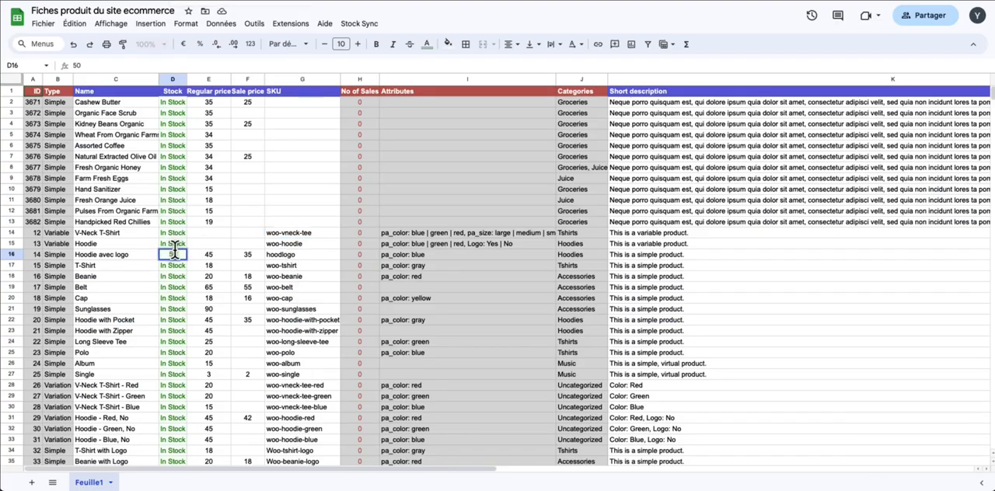
click(229, 224)
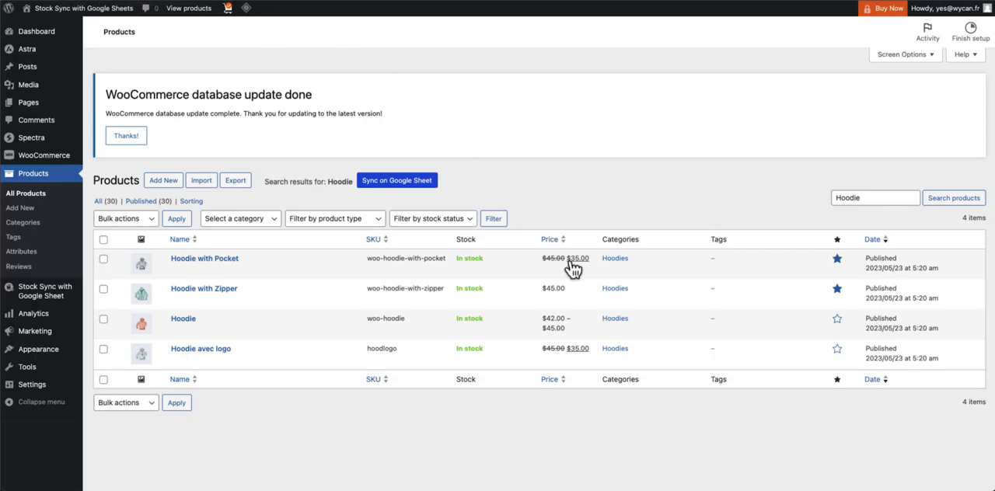
Check the stock of Hoodie avec logo in the WooCommerce product list and open its inventory settings
drag(486, 349, 458, 349)
click(491, 350)
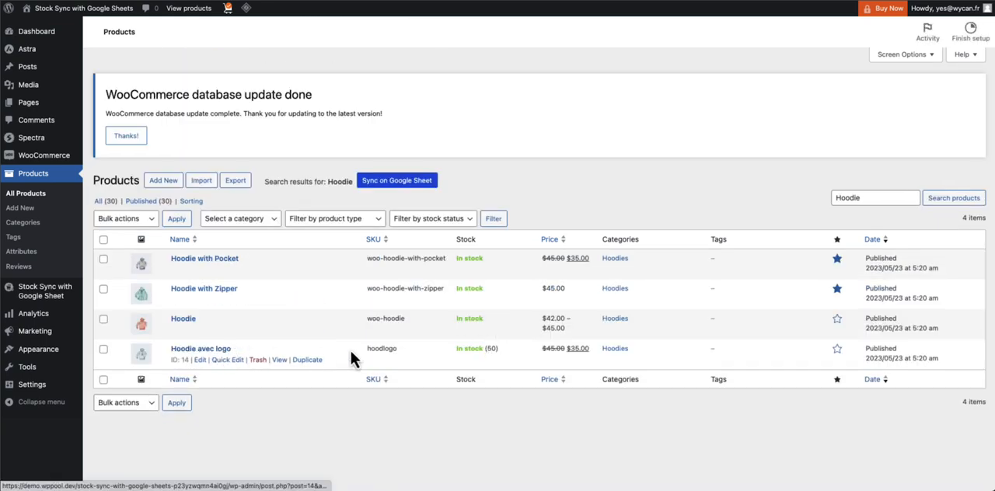
click(220, 349)
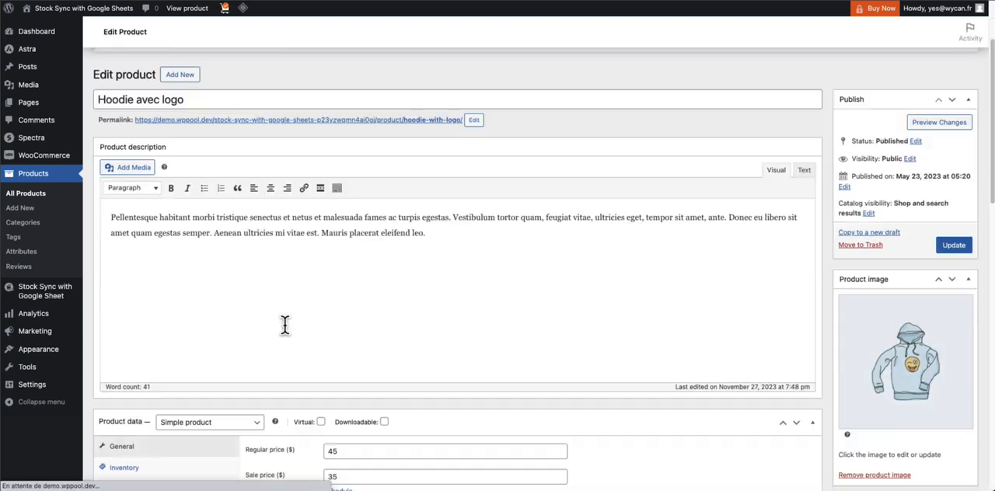
scroll(284, 324, down, 2)
scroll(280, 384, down, 1)
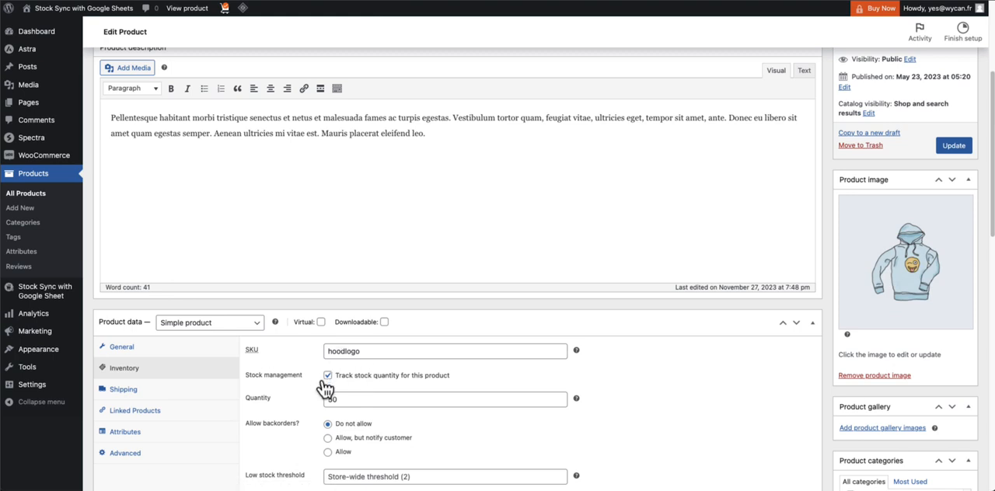
Set the stock quantity of Hoodie avec logo to 45 in WooCommerce and update the product
drag(347, 398, 295, 413)
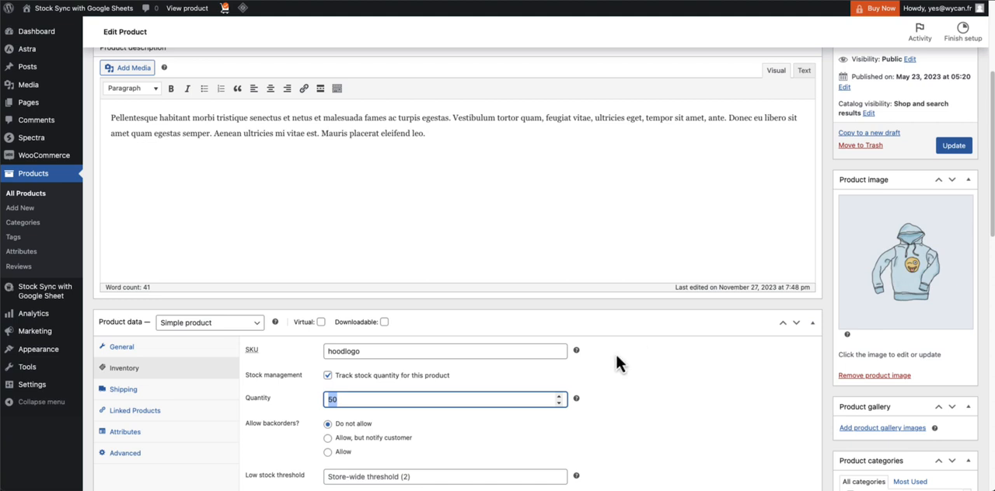
text(45)
click(514, 429)
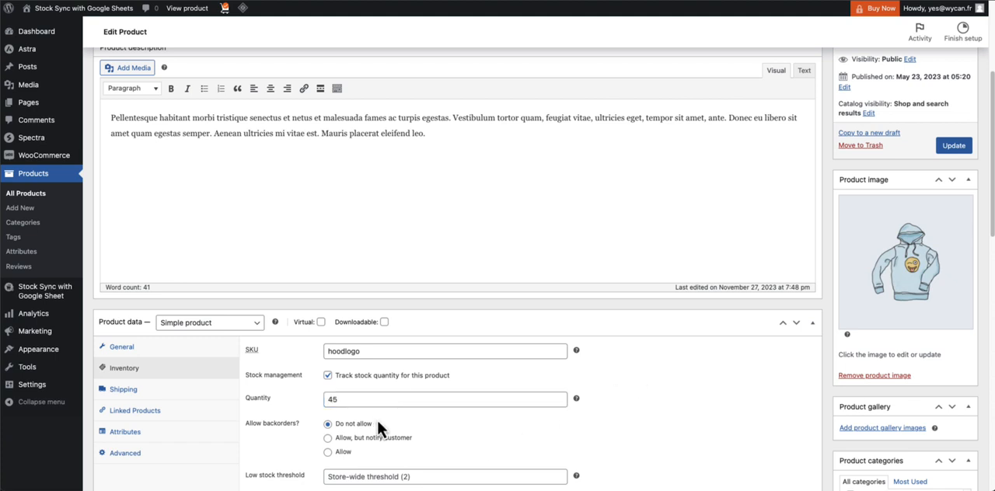
click(953, 148)
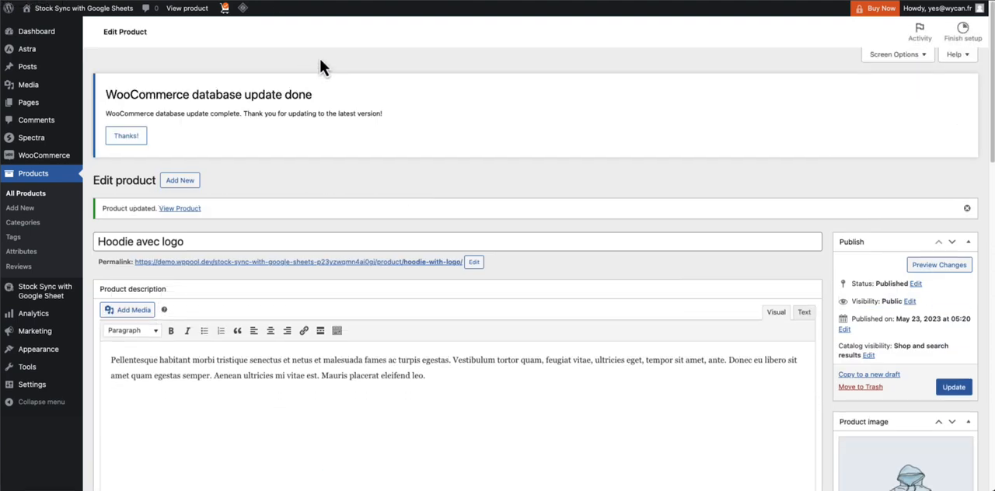
Return to the spreadsheet and check the synced stock value of Hoodie avec logo
scroll(428, 178, down, 10)
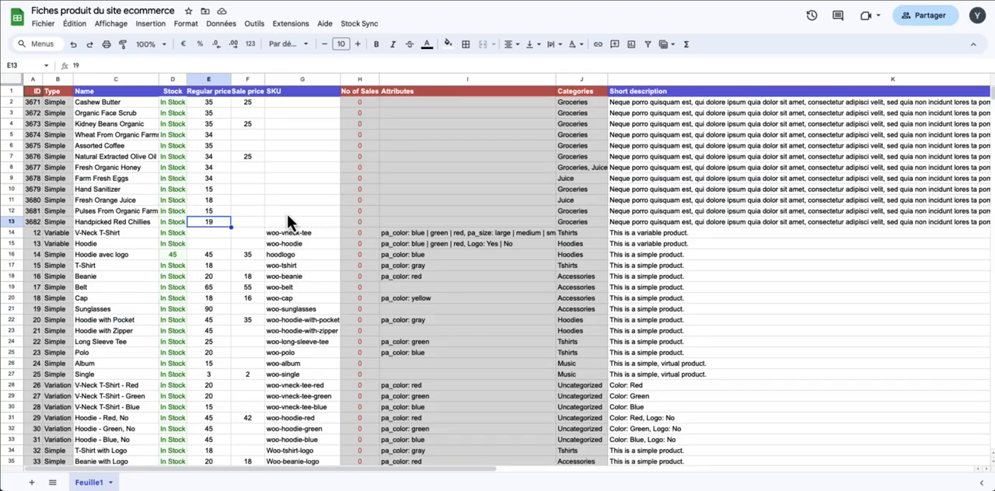
click(286, 211)
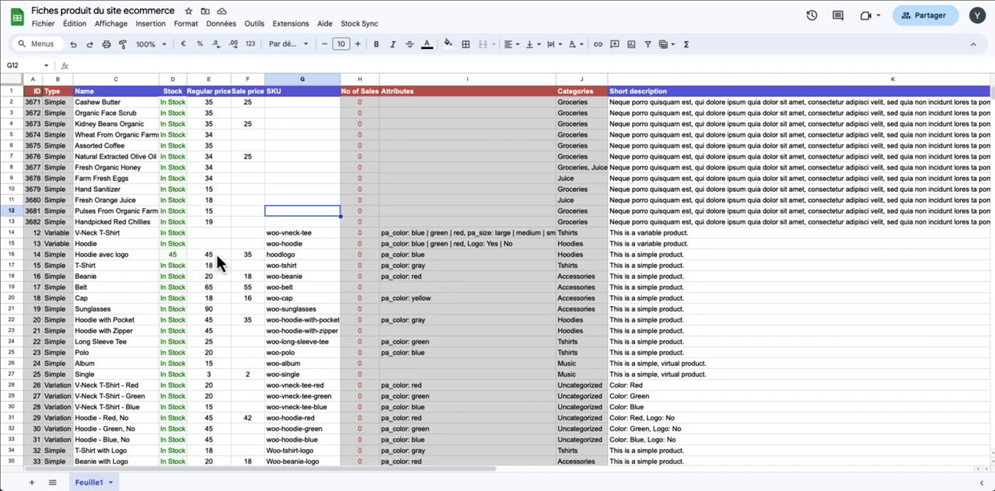
click(167, 255)
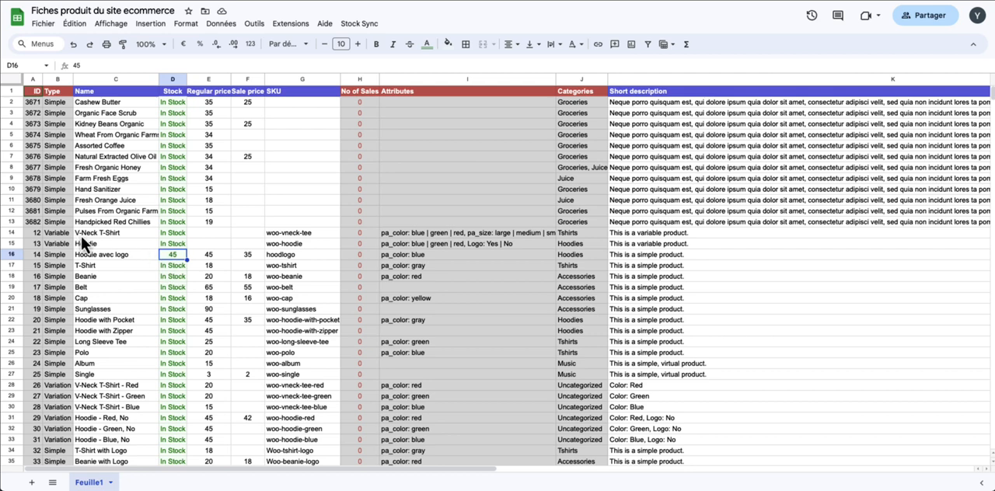
Examine the red, green and blue Hoodie variation rows, plus the SKU and regular price columns of the first products
scroll(144, 319, down, 2)
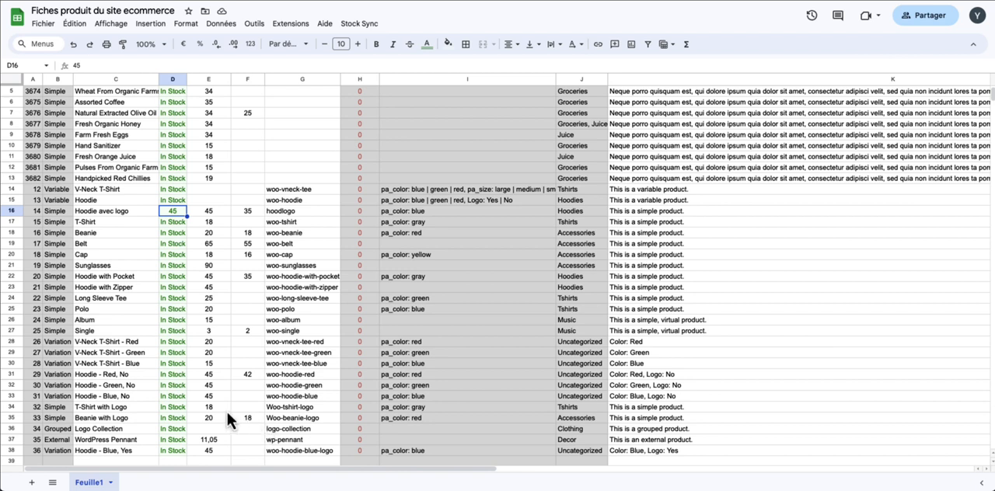
click(138, 374)
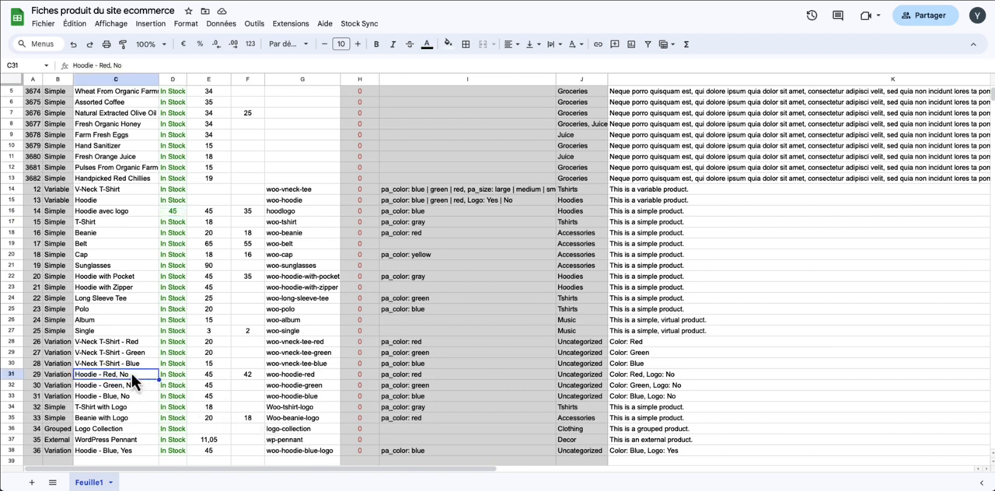
click(117, 382)
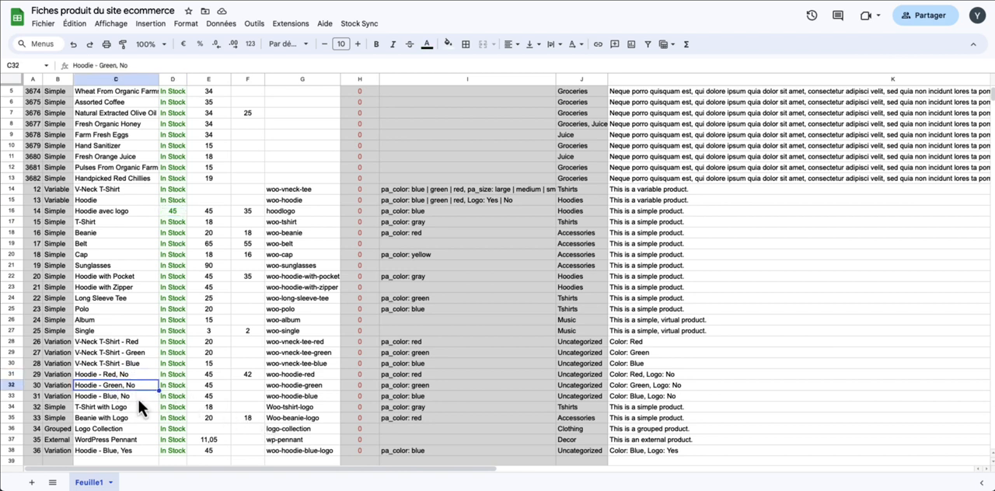
click(118, 397)
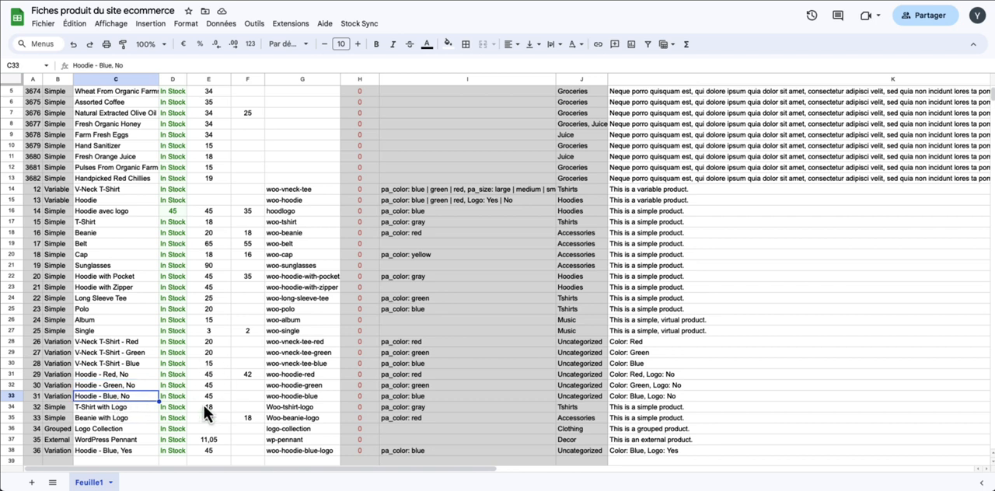
click(180, 372)
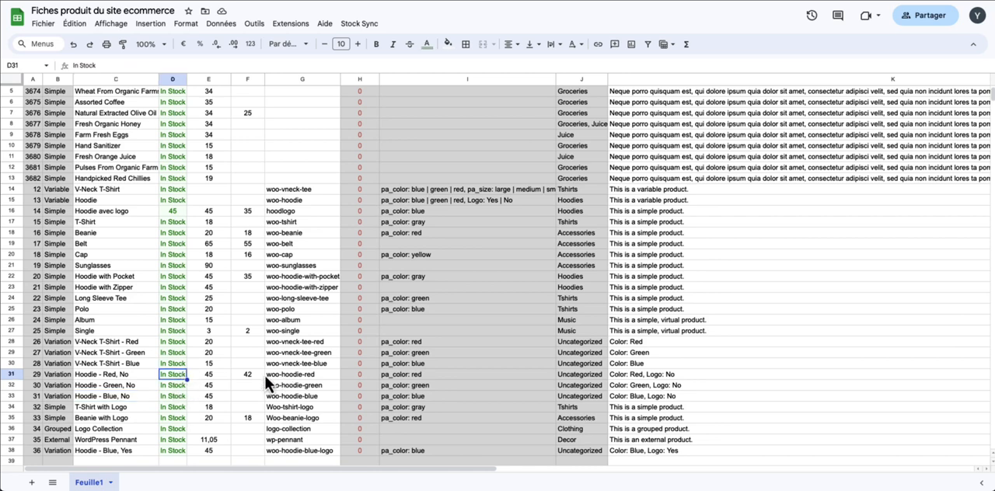
scroll(263, 374, up, 2)
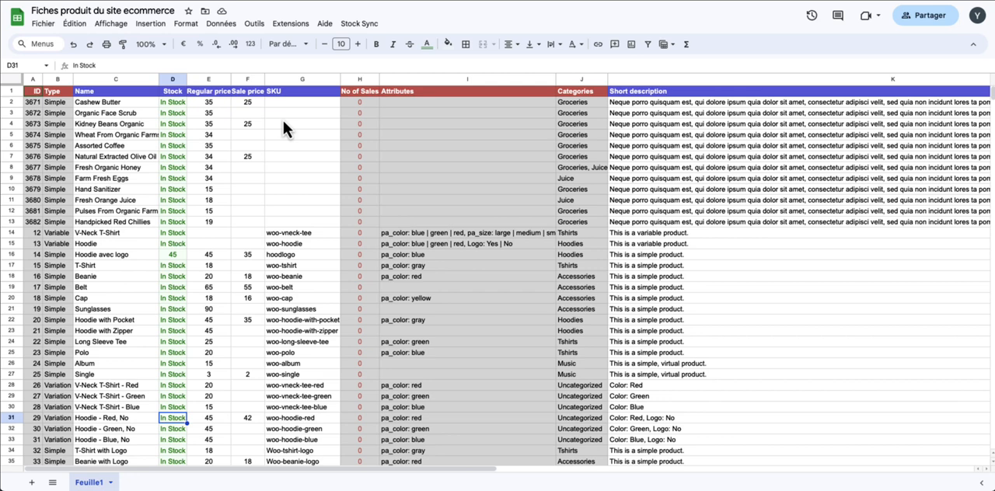
click(277, 104)
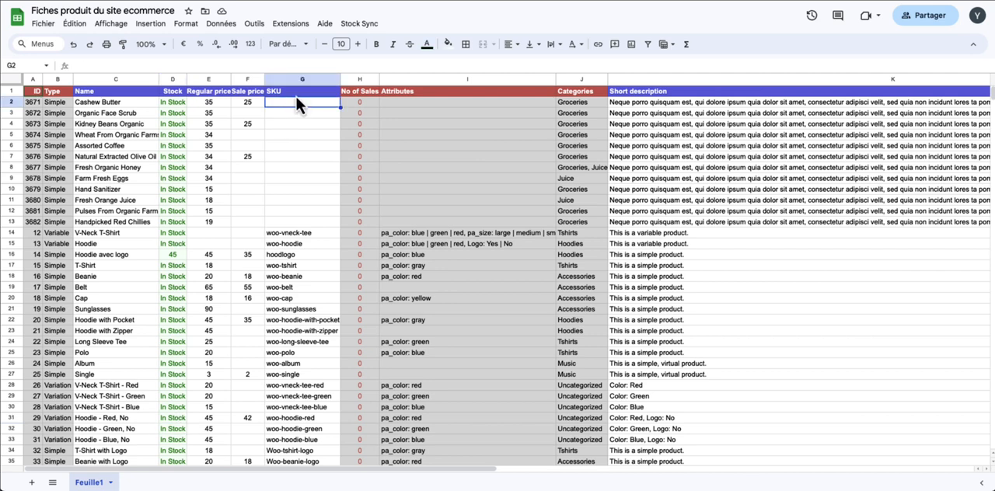
click(296, 95)
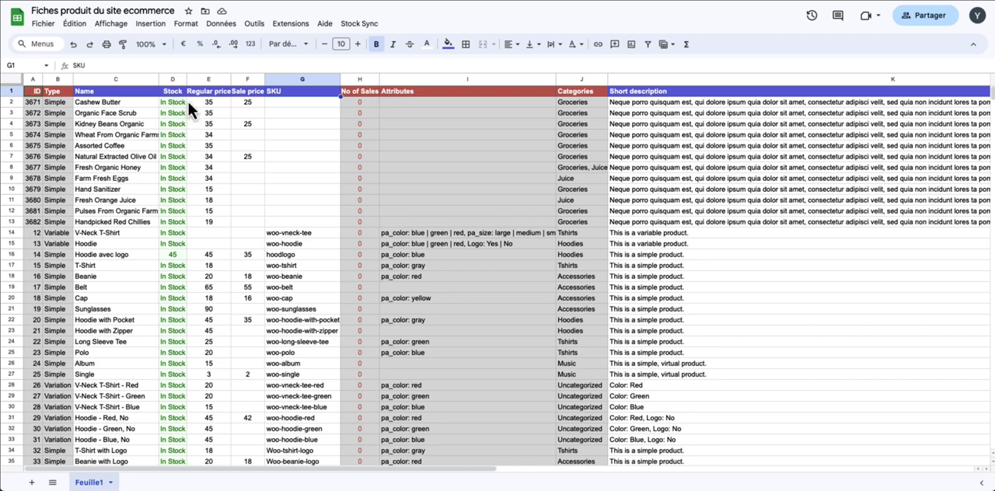
click(302, 122)
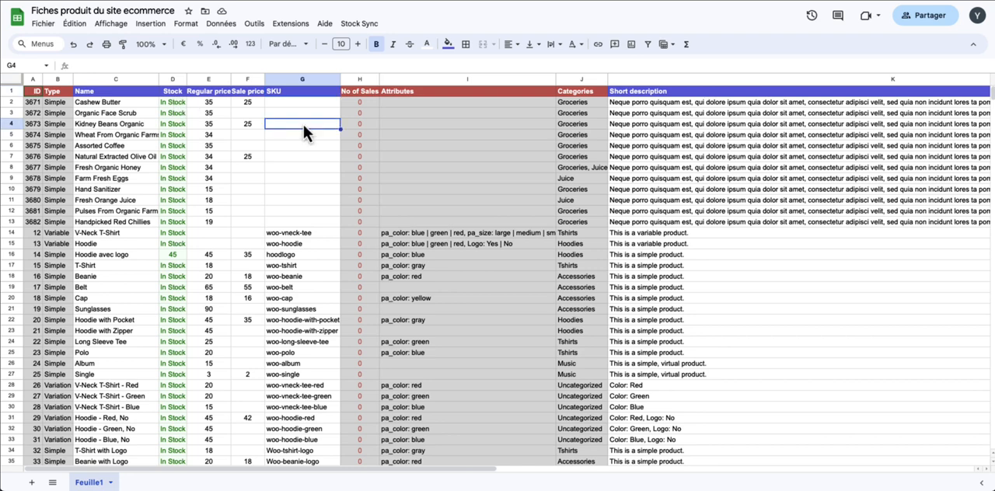
click(213, 101)
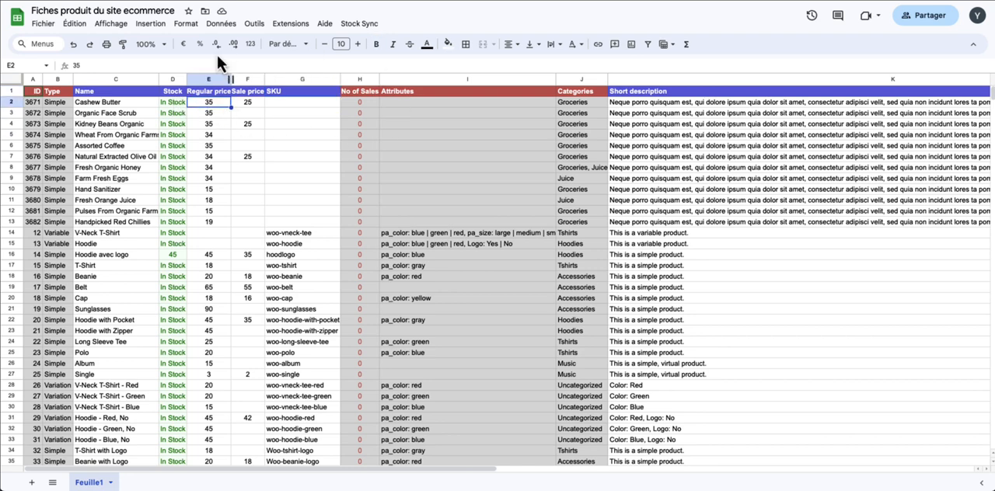
click(219, 112)
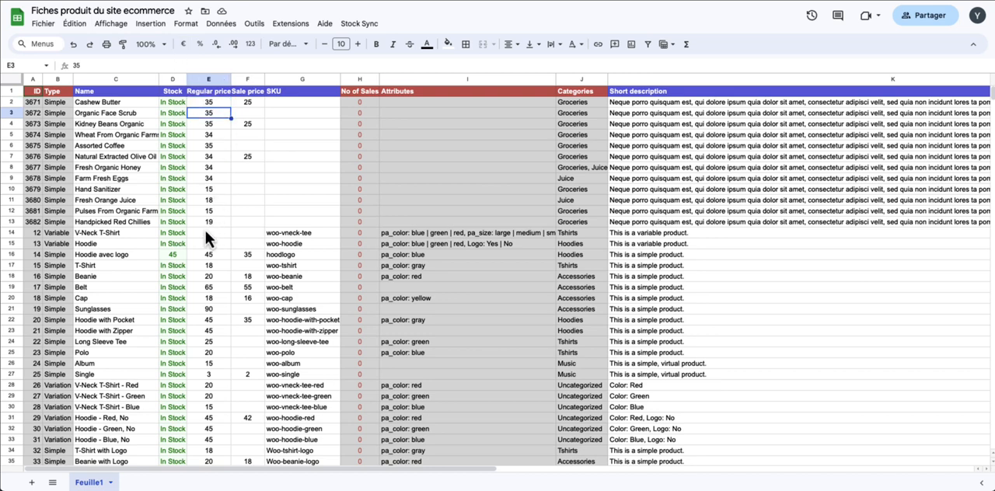
Set the stock of Hoodie avec logo to 44 in the spreadsheet
click(171, 254)
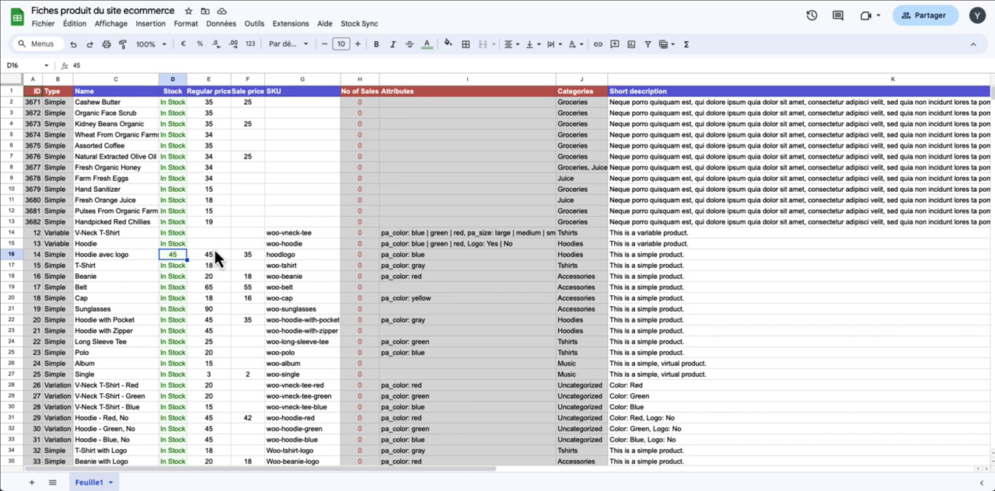
text(44)
click(244, 222)
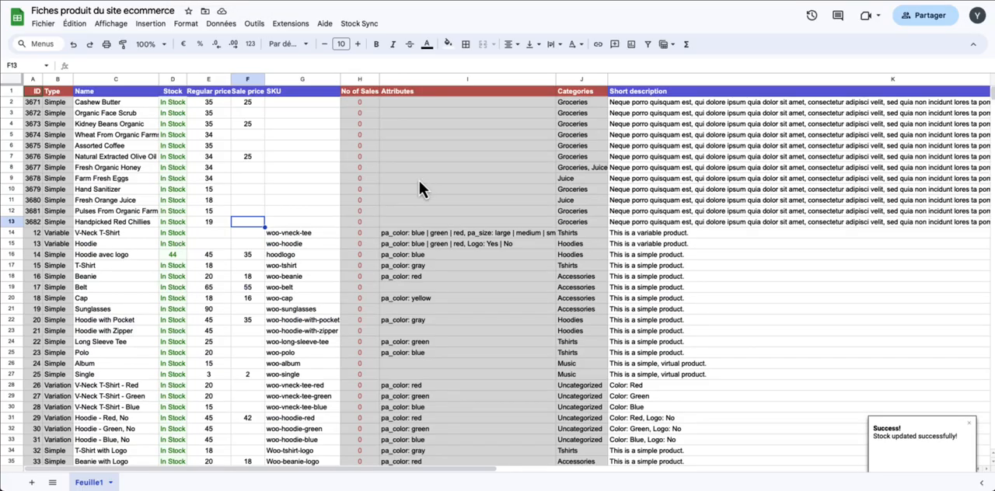
Look through the whole synced product list, including the SKU and regular price columns and the area below the last product
click(411, 190)
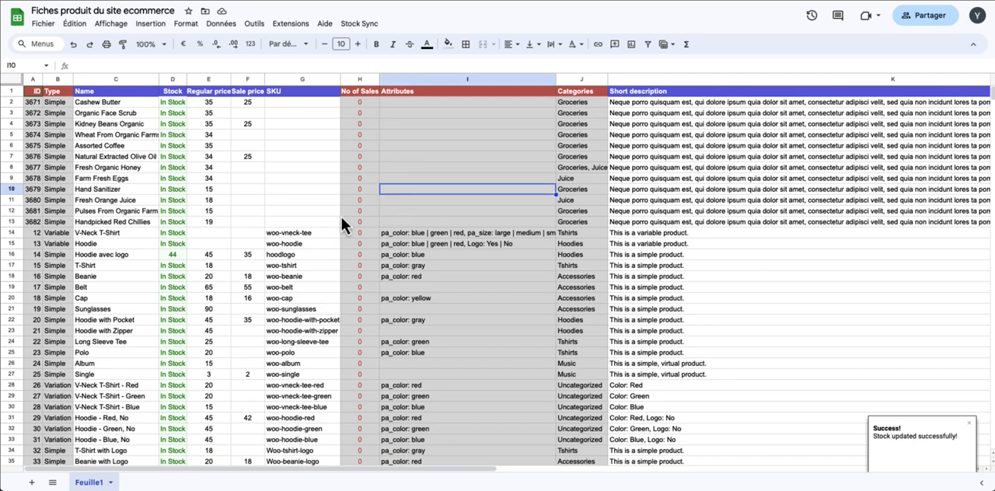
scroll(326, 233, down, 3)
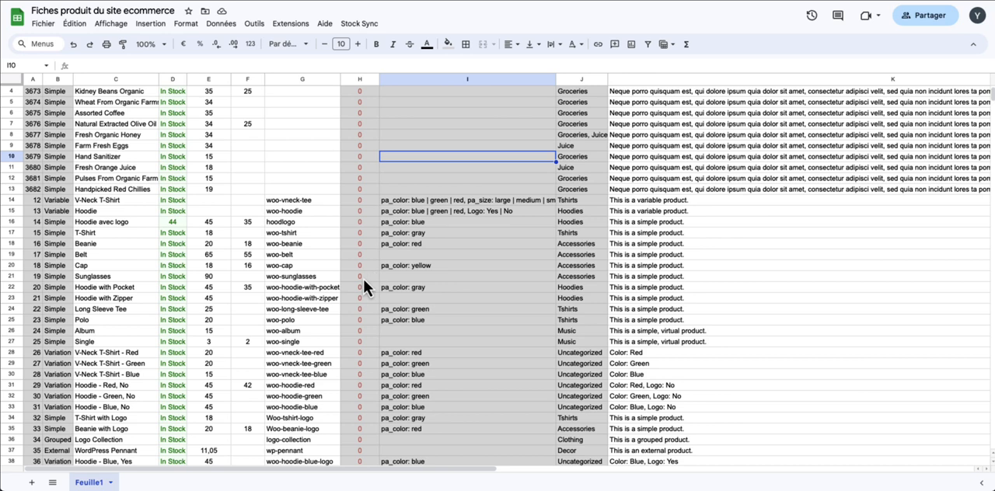
click(307, 200)
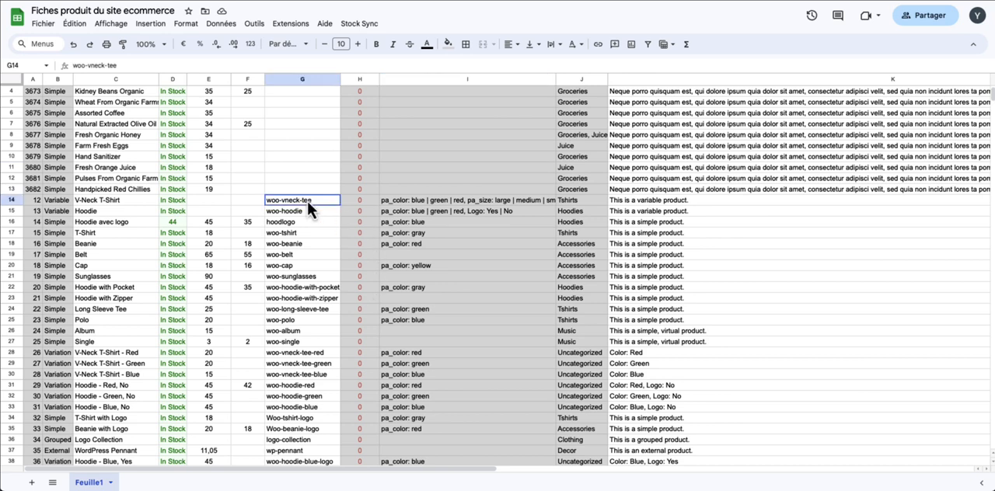
scroll(274, 160, up, 3)
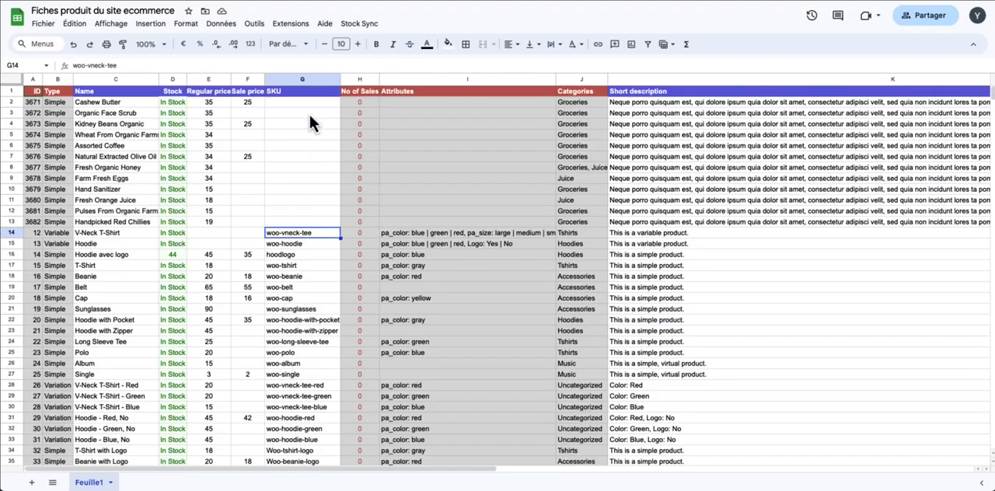
click(308, 115)
scroll(305, 272, down, 1)
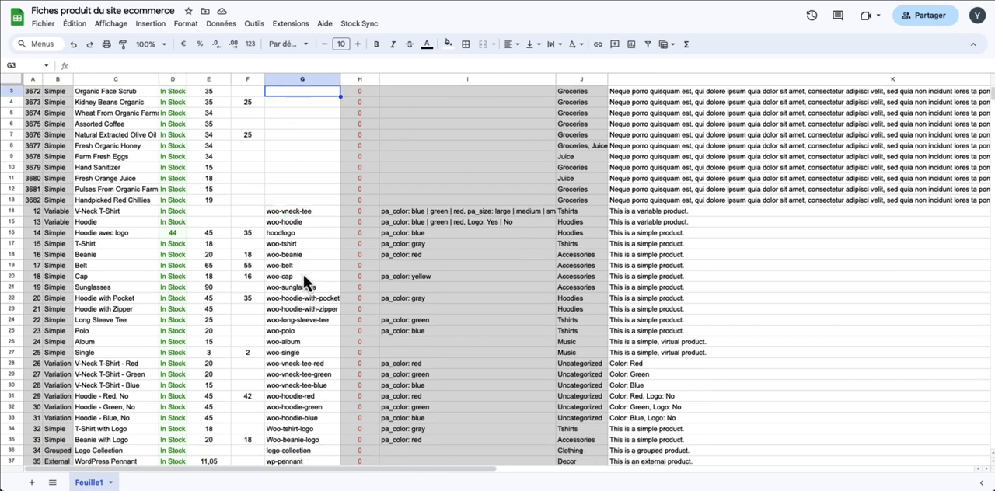
scroll(306, 279, down, 5)
click(109, 320)
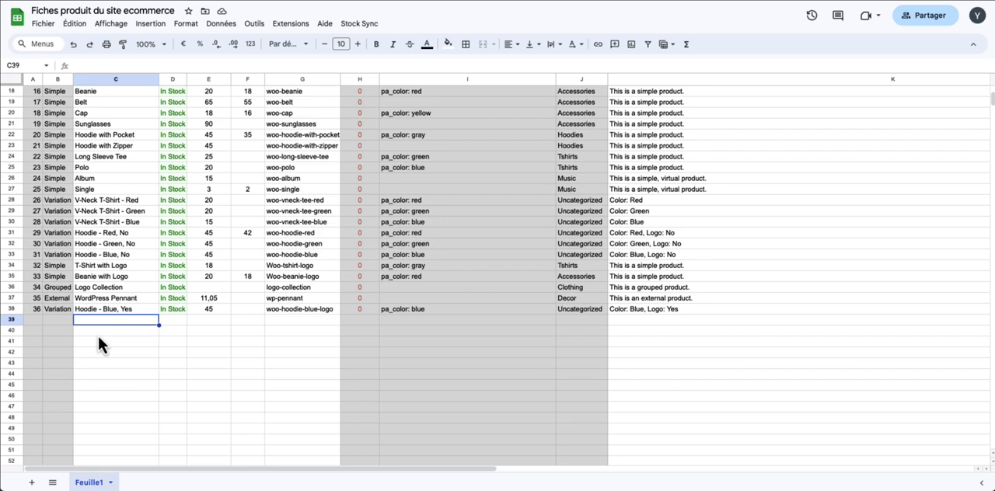
scroll(369, 191, down, 1)
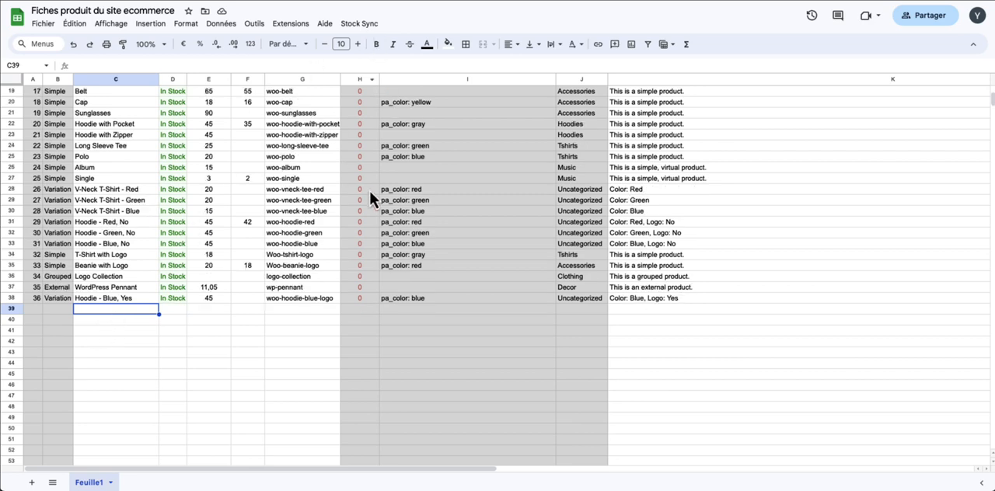
scroll(370, 191, up, 5)
scroll(303, 240, down, 2)
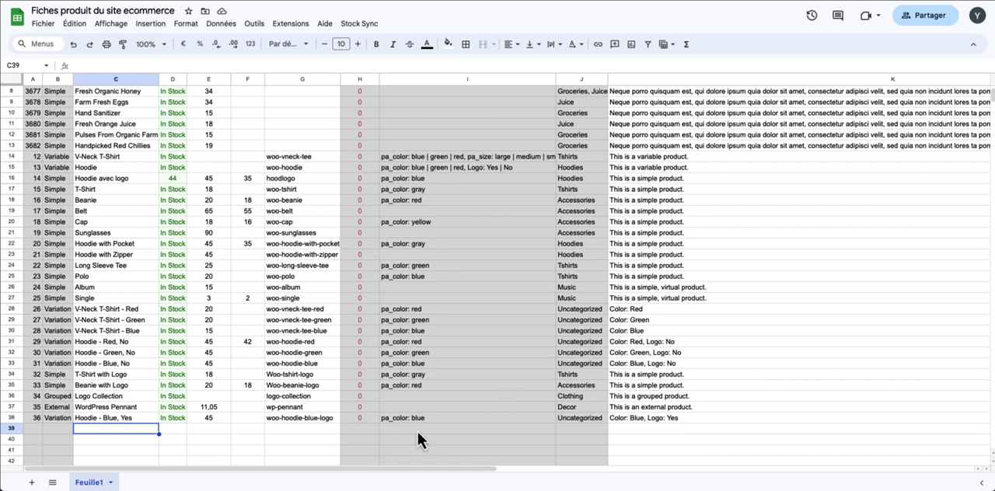
scroll(404, 389, up, 5)
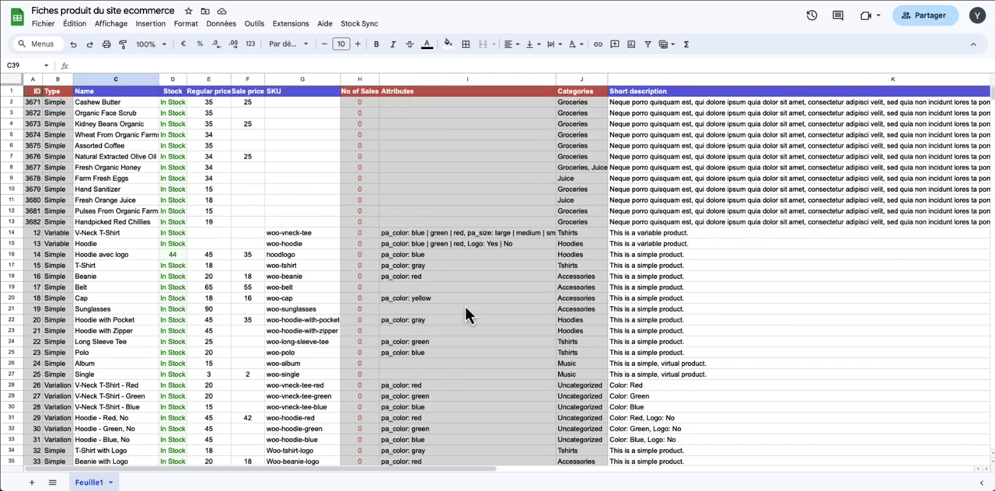
scroll(385, 334, down, 3)
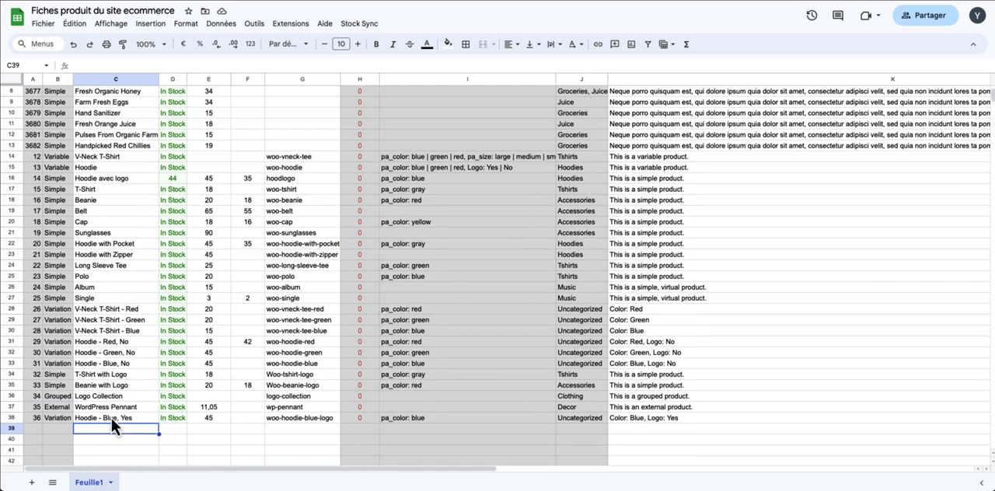
scroll(197, 310, up, 1)
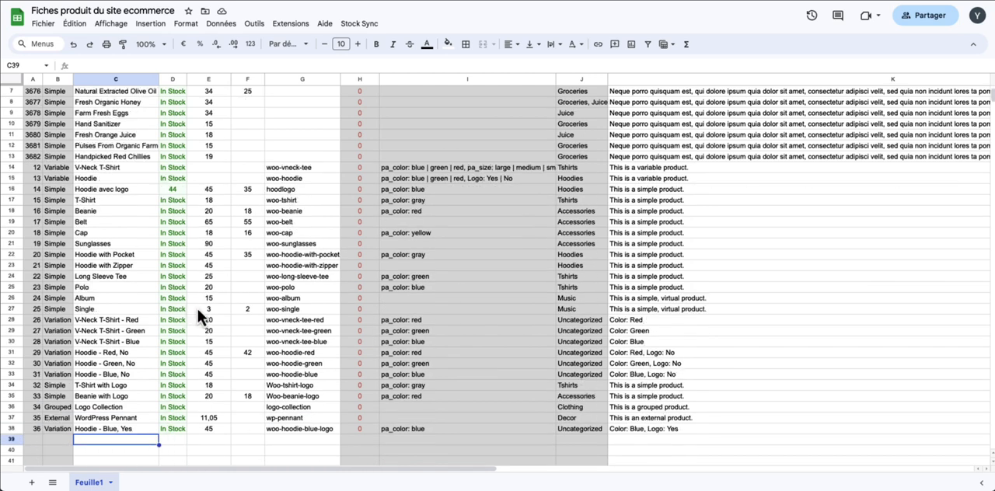
scroll(197, 305, up, 3)
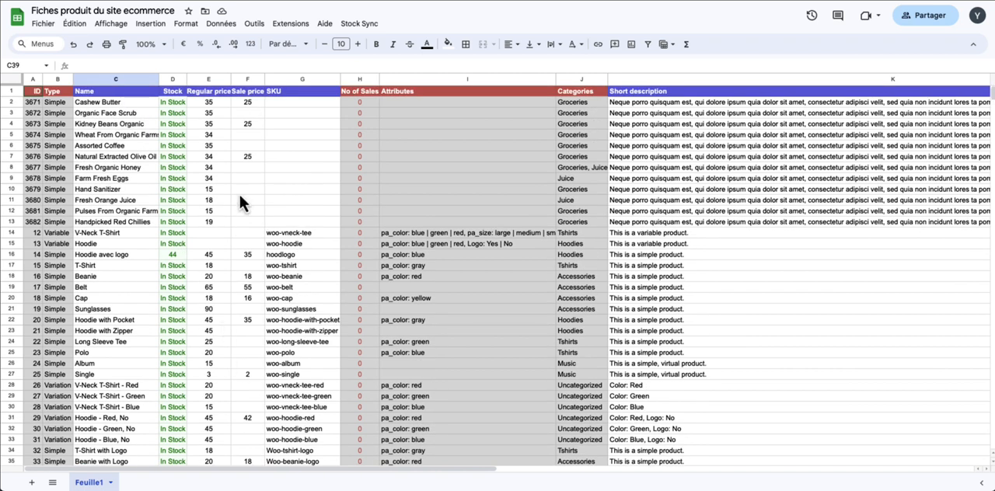
click(221, 104)
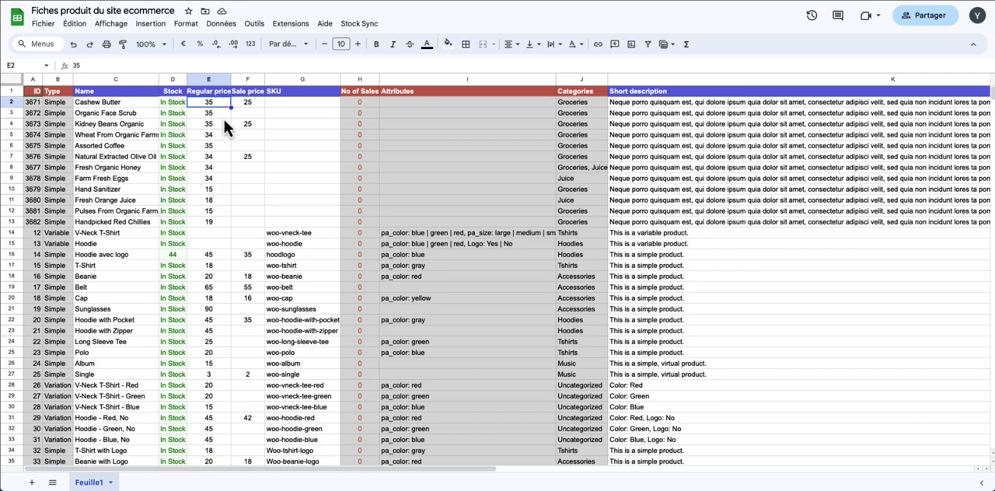
scroll(225, 409, down, 1)
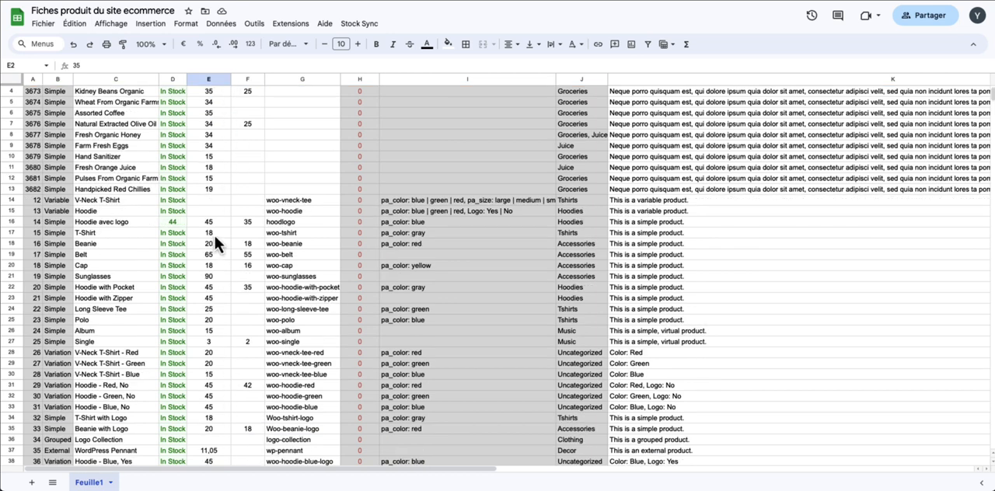
scroll(239, 241, up, 1)
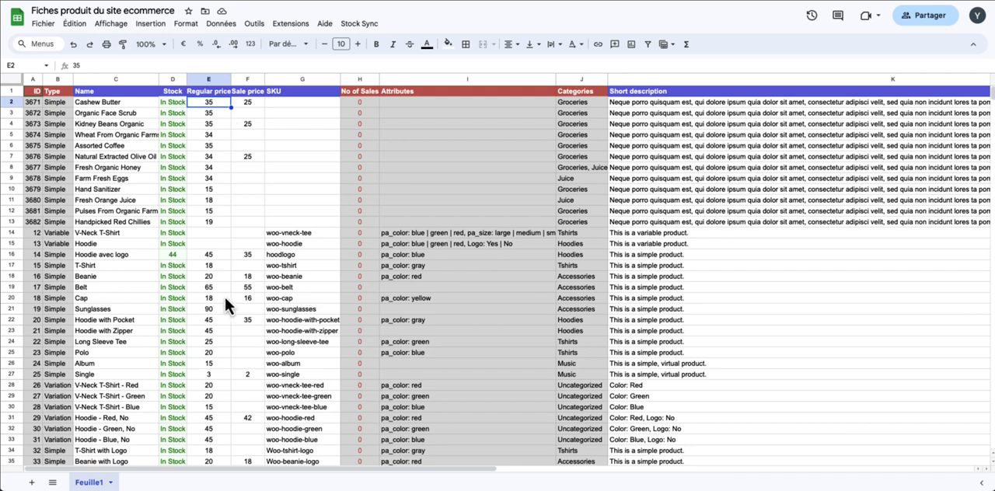